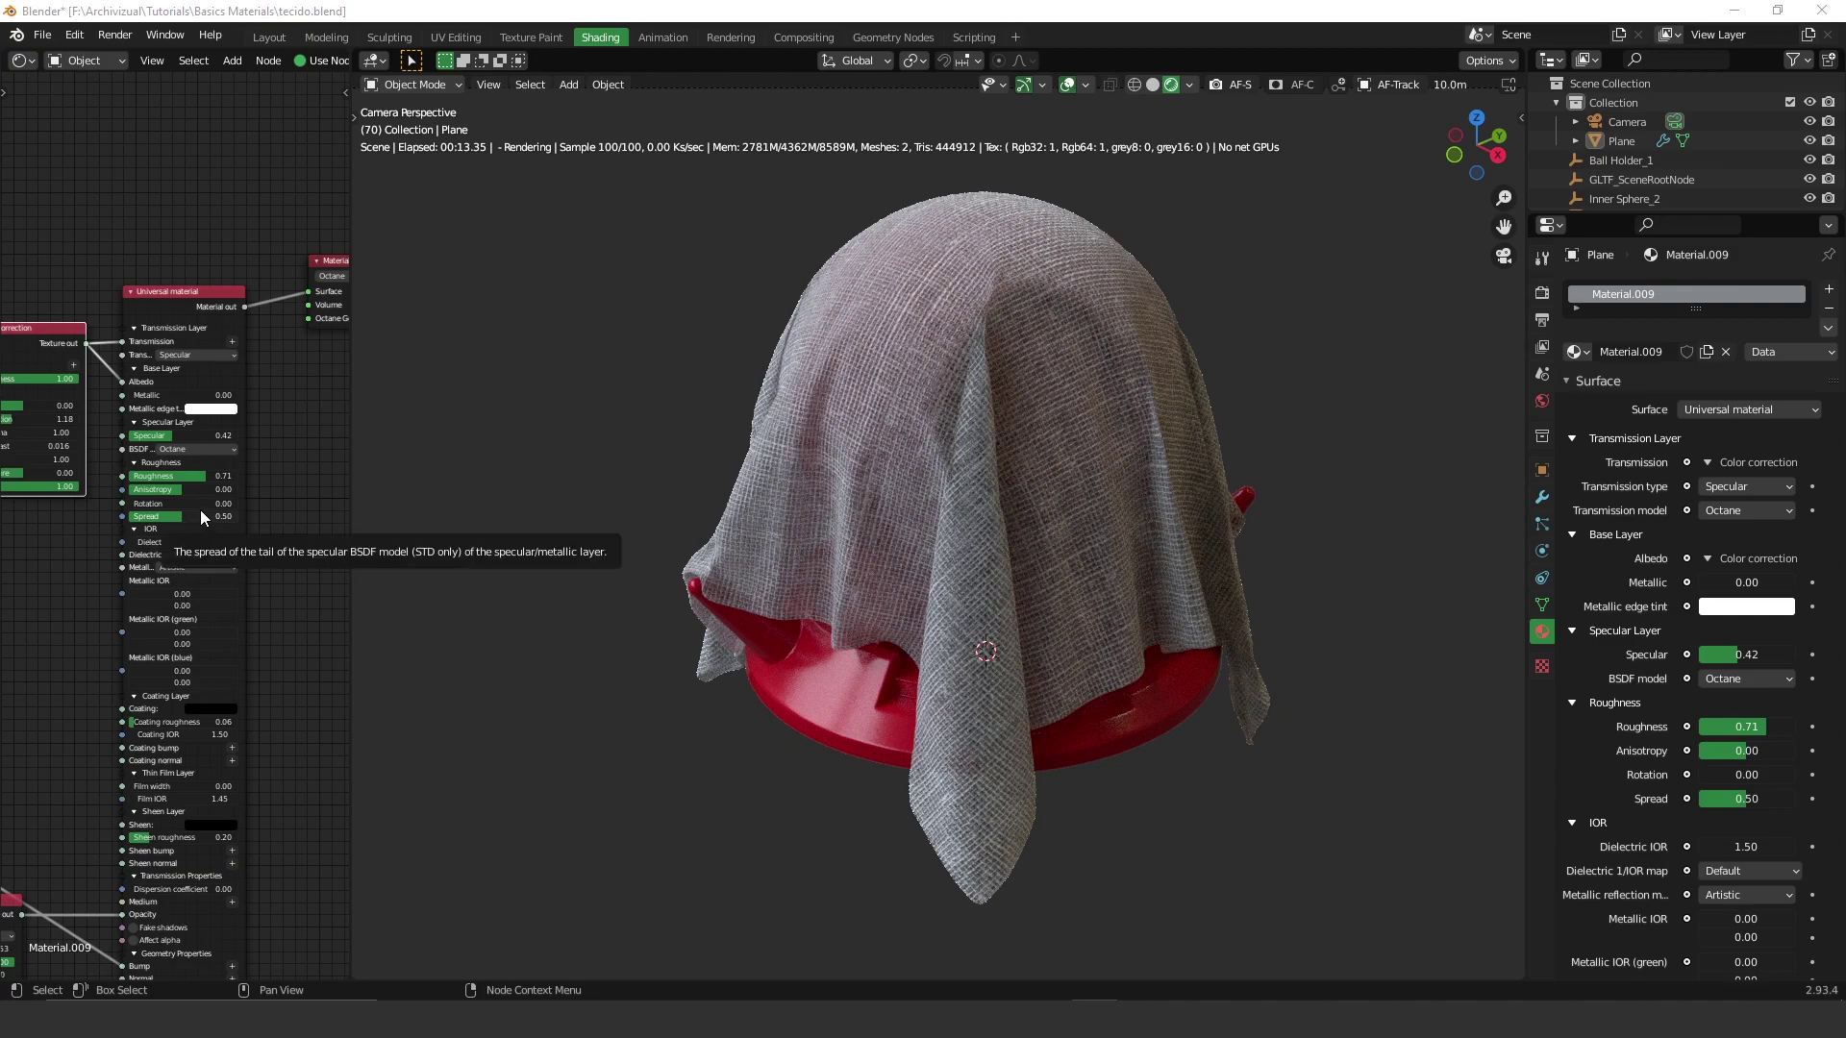
Disconnect the texture links from the Universal material's Opacity, Transmission, Albedo and Bump inputs.
{"action": "middle_click_drag", "start_coordinate": [117, 730], "coordinate": [290, 402]}
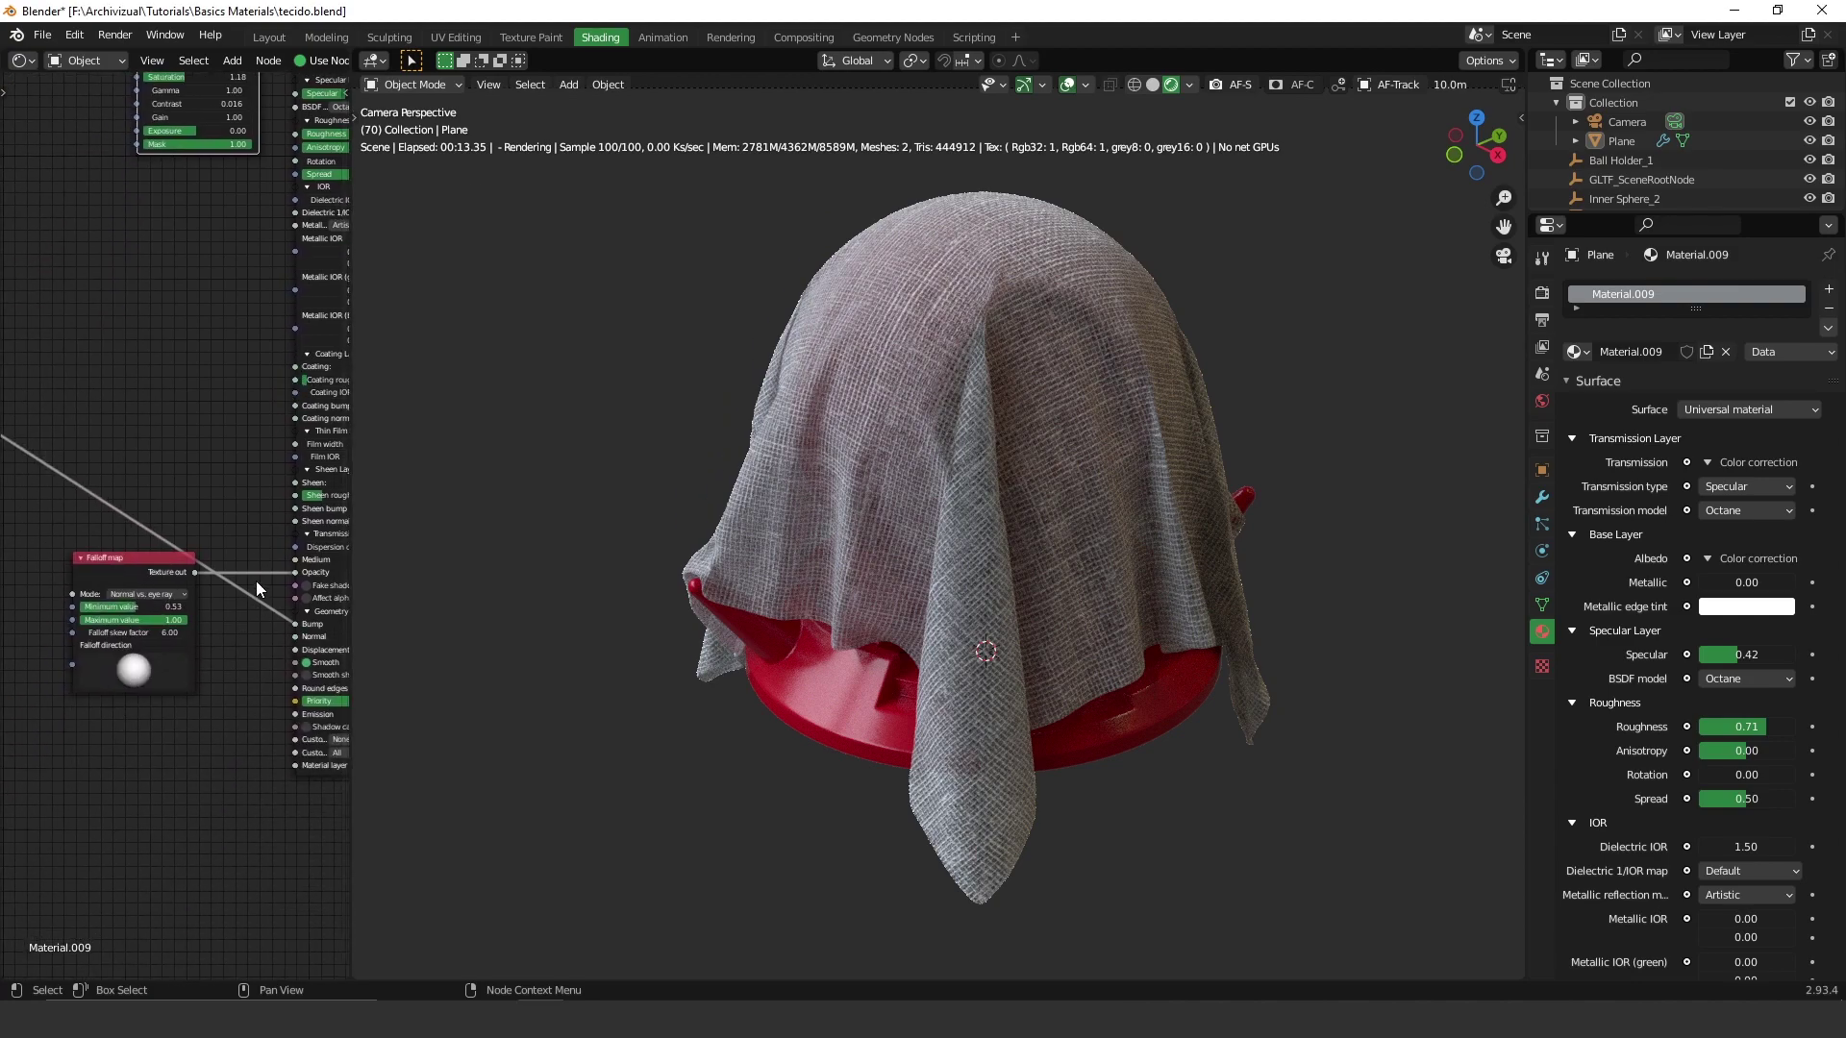
{"action": "left_click_drag", "start_coordinate": [296, 574], "coordinate": [48, 695]}
{"action": "middle_click_drag", "start_coordinate": [158, 146], "coordinate": [222, 630]}
{"action": "scroll", "coordinate": [227, 557], "scroll_direction": "down", "scroll_amount": 3}
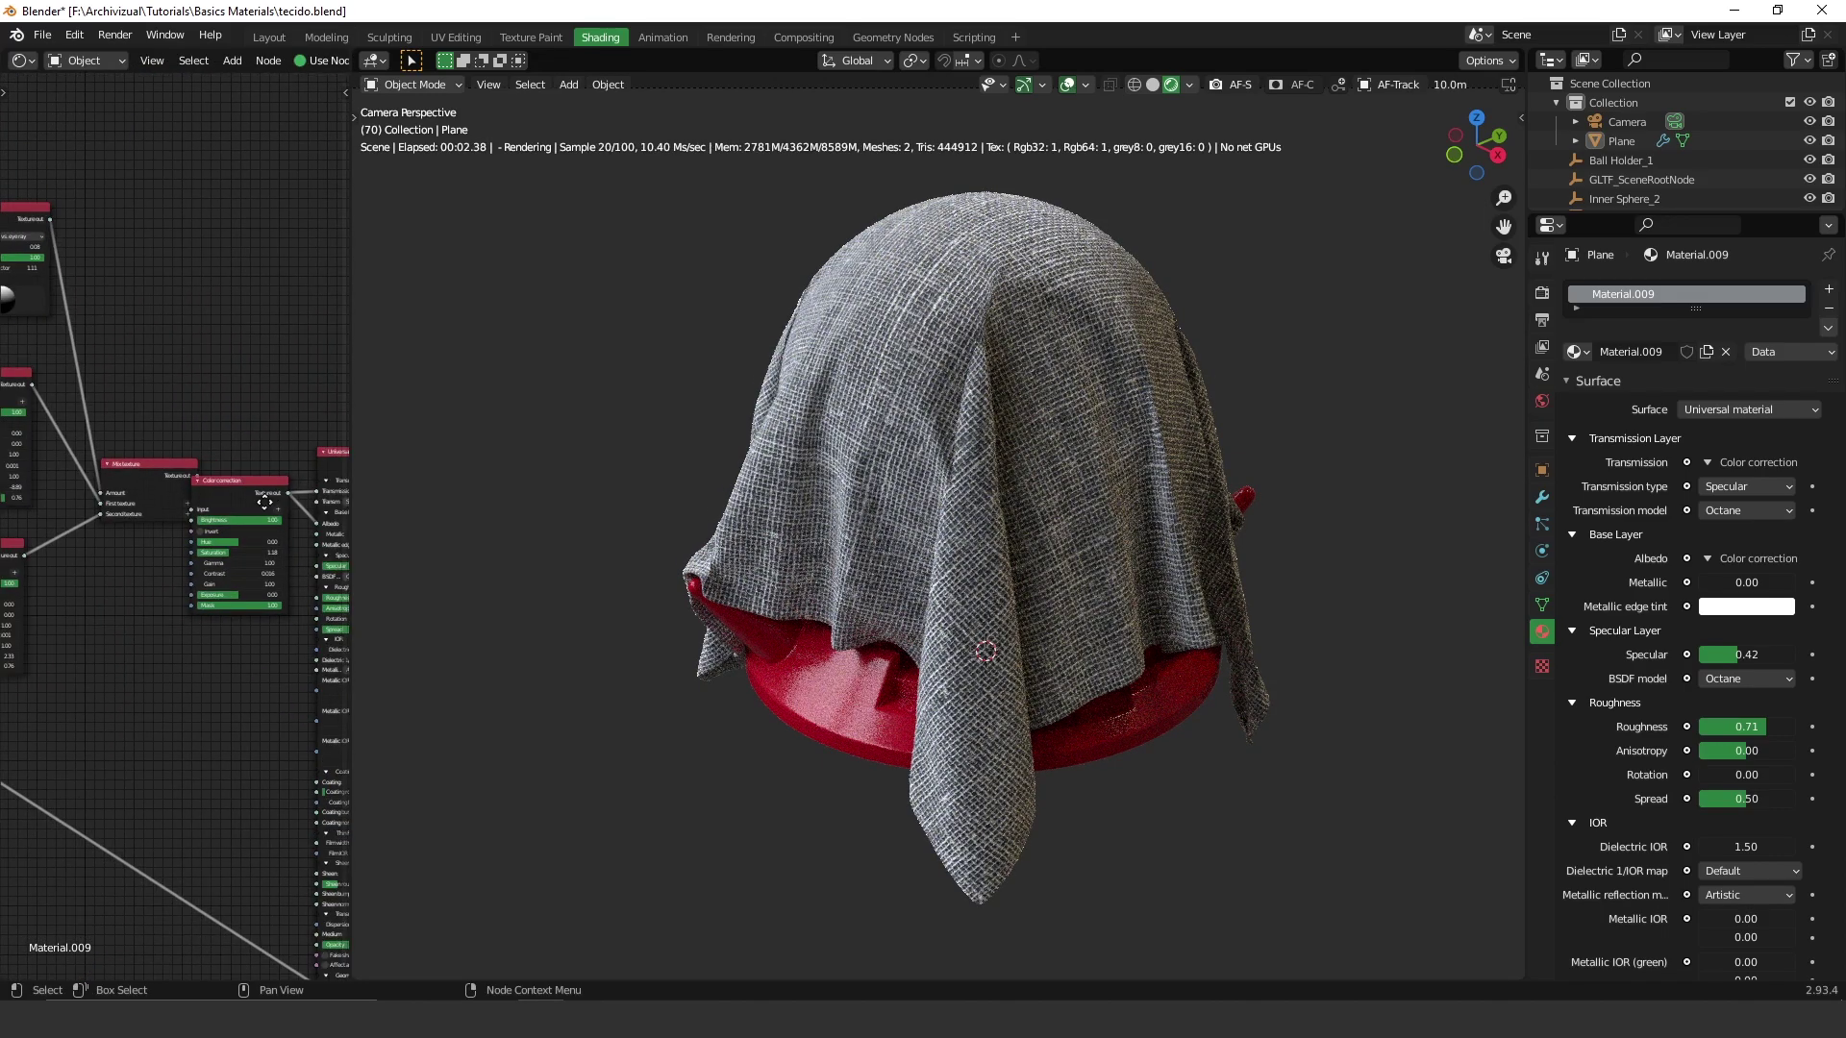
{"action": "scroll", "coordinate": [259, 513], "scroll_direction": "up", "scroll_amount": 4}
{"action": "left_click_drag", "start_coordinate": [110, 448], "coordinate": [37, 443]}
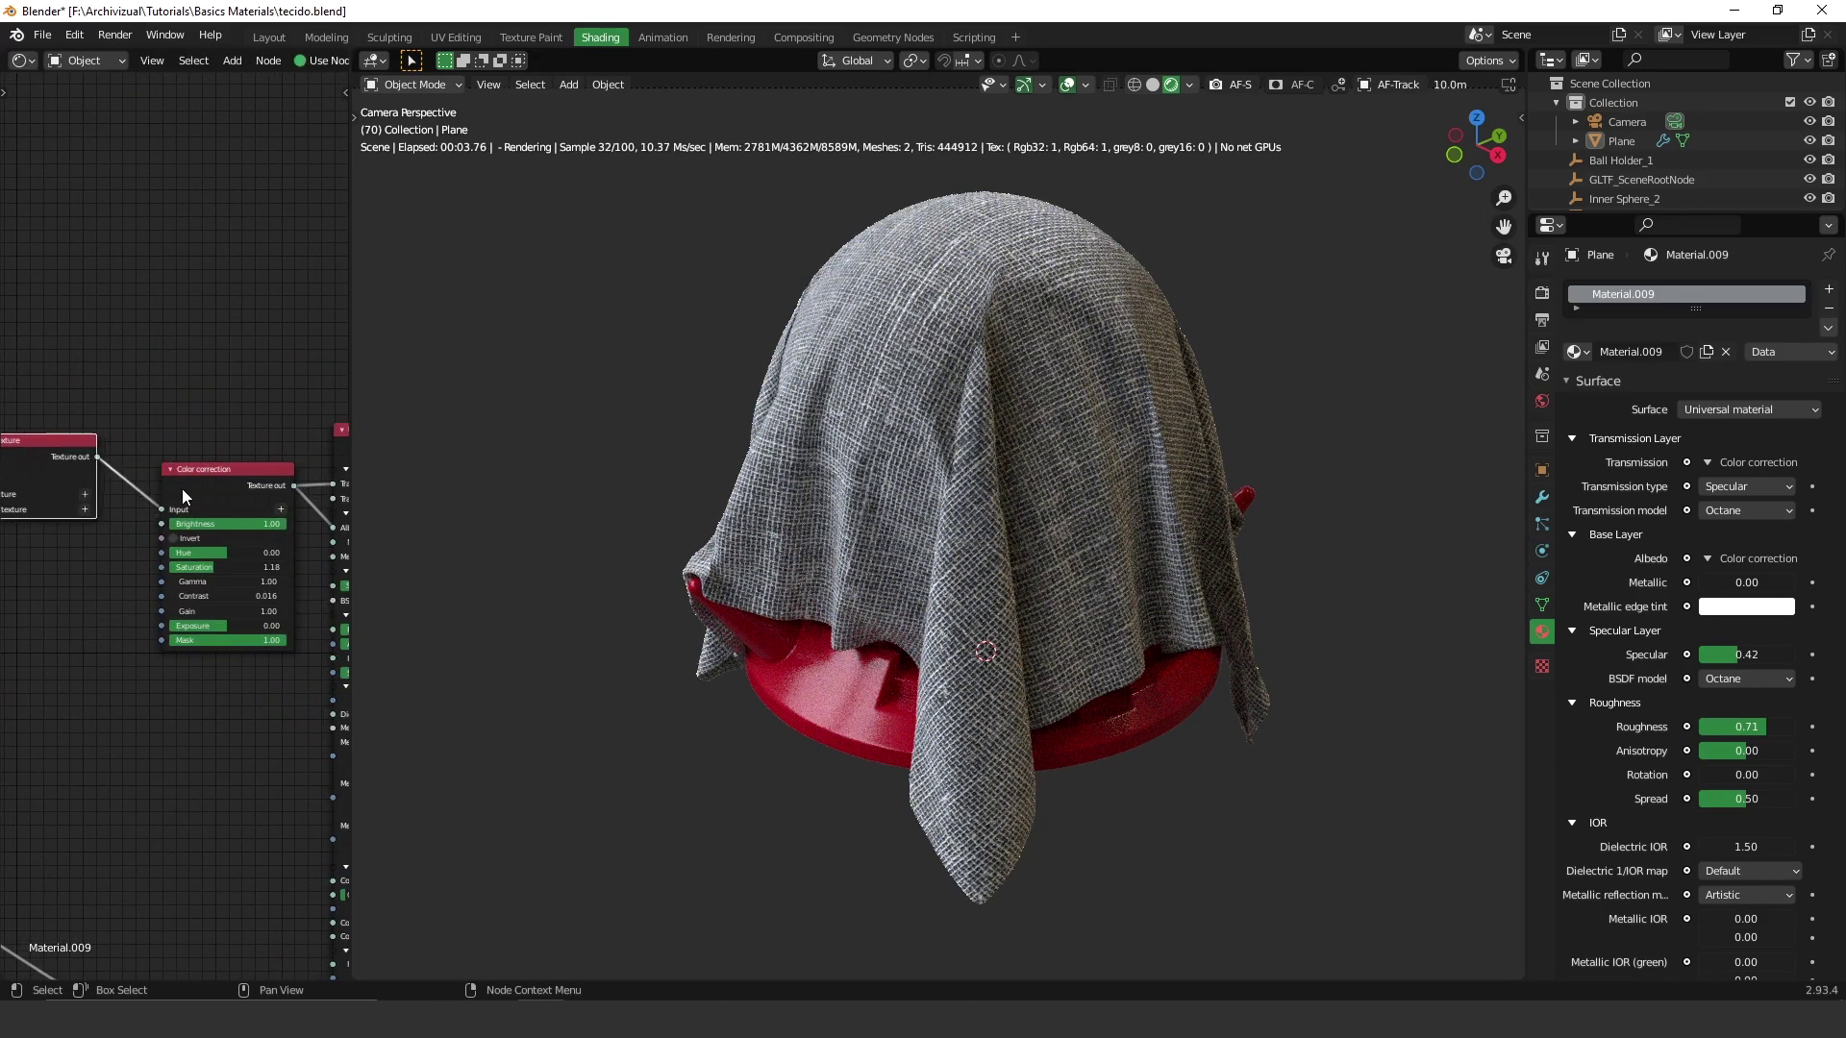
{"action": "left_click_drag", "start_coordinate": [184, 484], "coordinate": [147, 427]}
{"action": "left_click_drag", "start_coordinate": [333, 483], "coordinate": [314, 607]}
{"action": "middle_click_drag", "start_coordinate": [253, 755], "coordinate": [248, 309]}
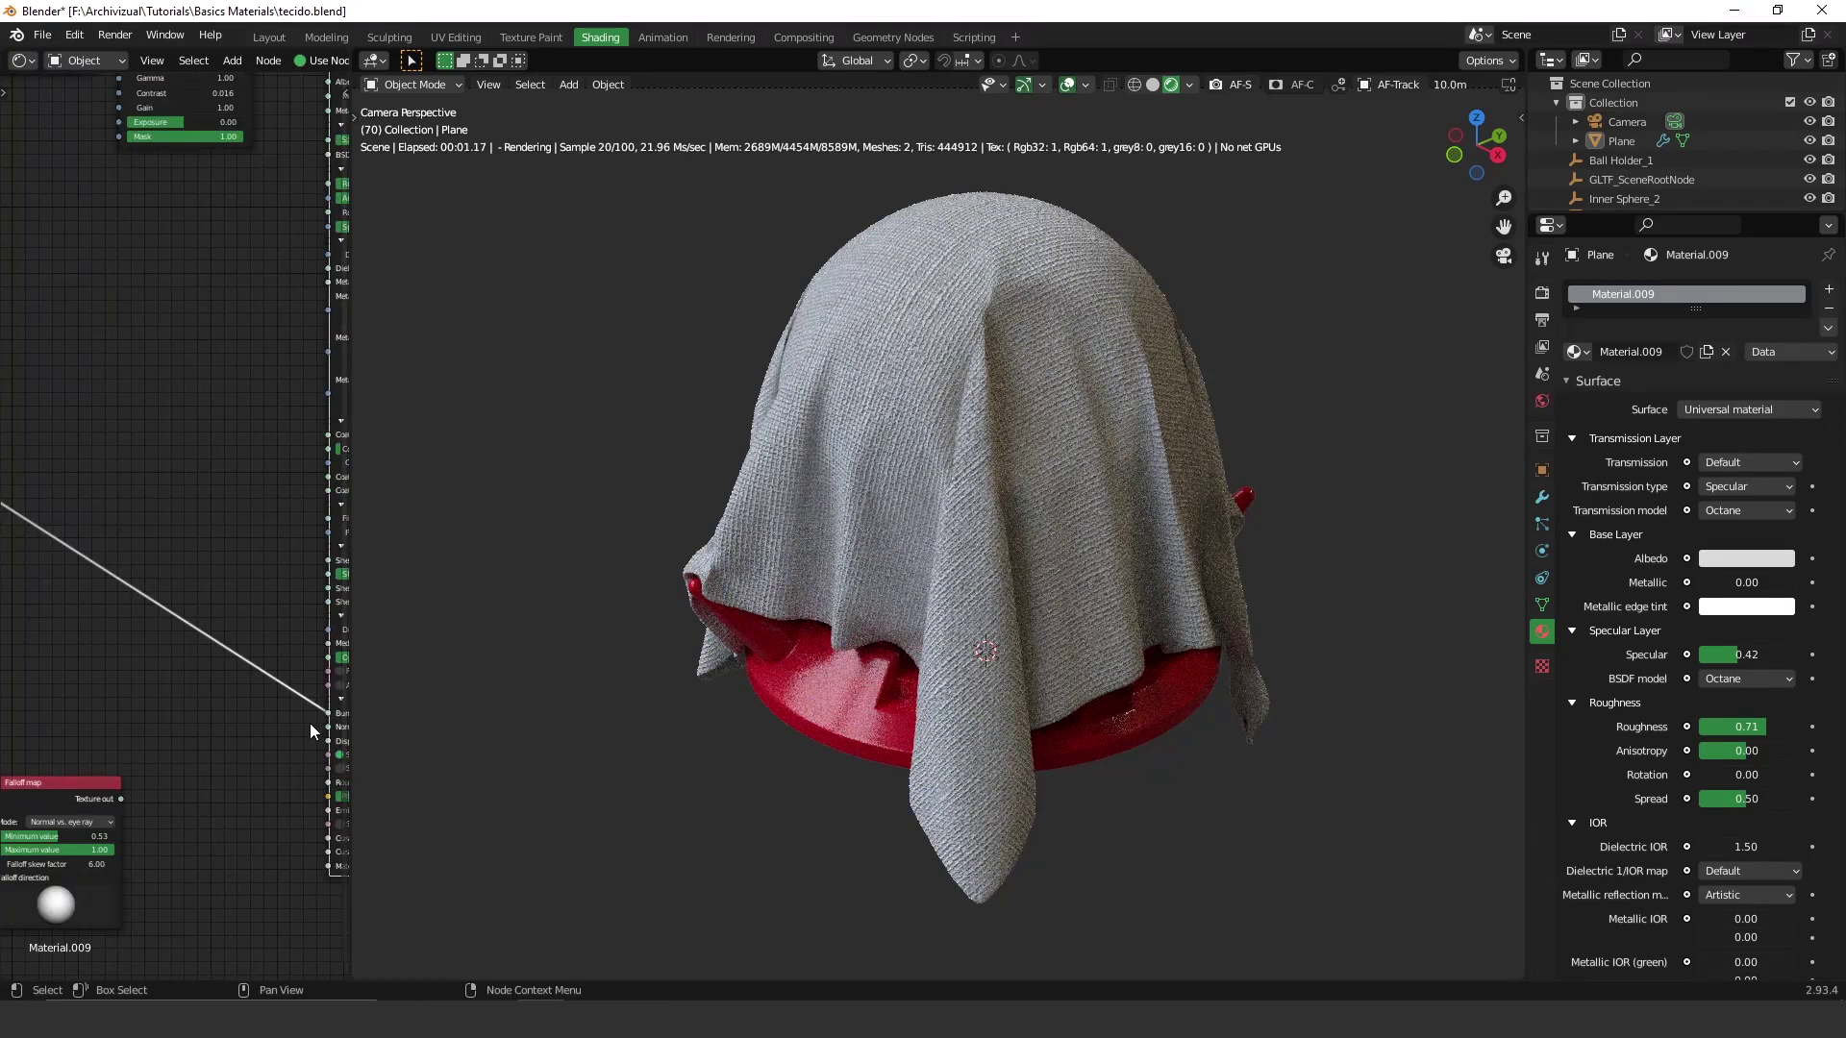
{"action": "left_click_drag", "start_coordinate": [328, 713], "coordinate": [230, 650]}
Widen the node editor and move the two Color correction nodes feeding Mix texture further away from it.
{"action": "middle_click_drag", "start_coordinate": [140, 342], "coordinate": [245, 566]}
{"action": "scroll", "coordinate": [252, 557], "scroll_direction": "down", "scroll_amount": 3}
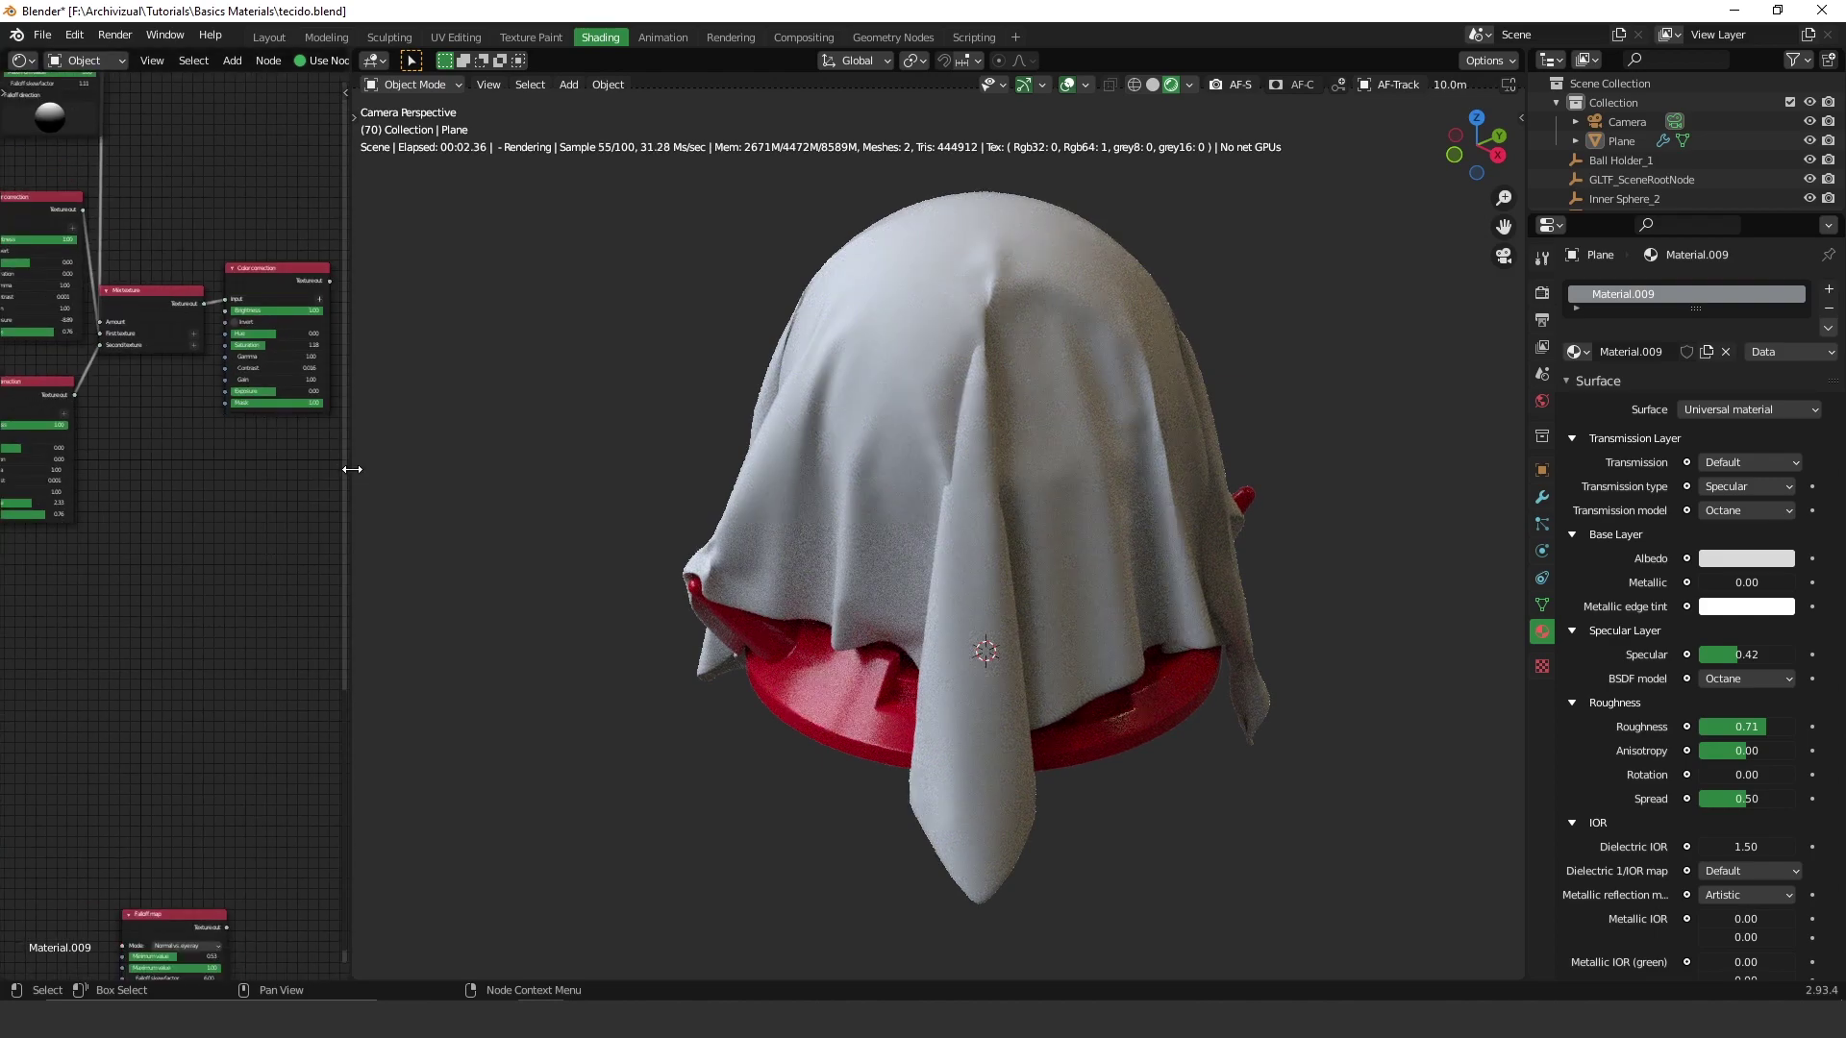
{"action": "left_click_drag", "start_coordinate": [344, 468], "coordinate": [612, 499]}
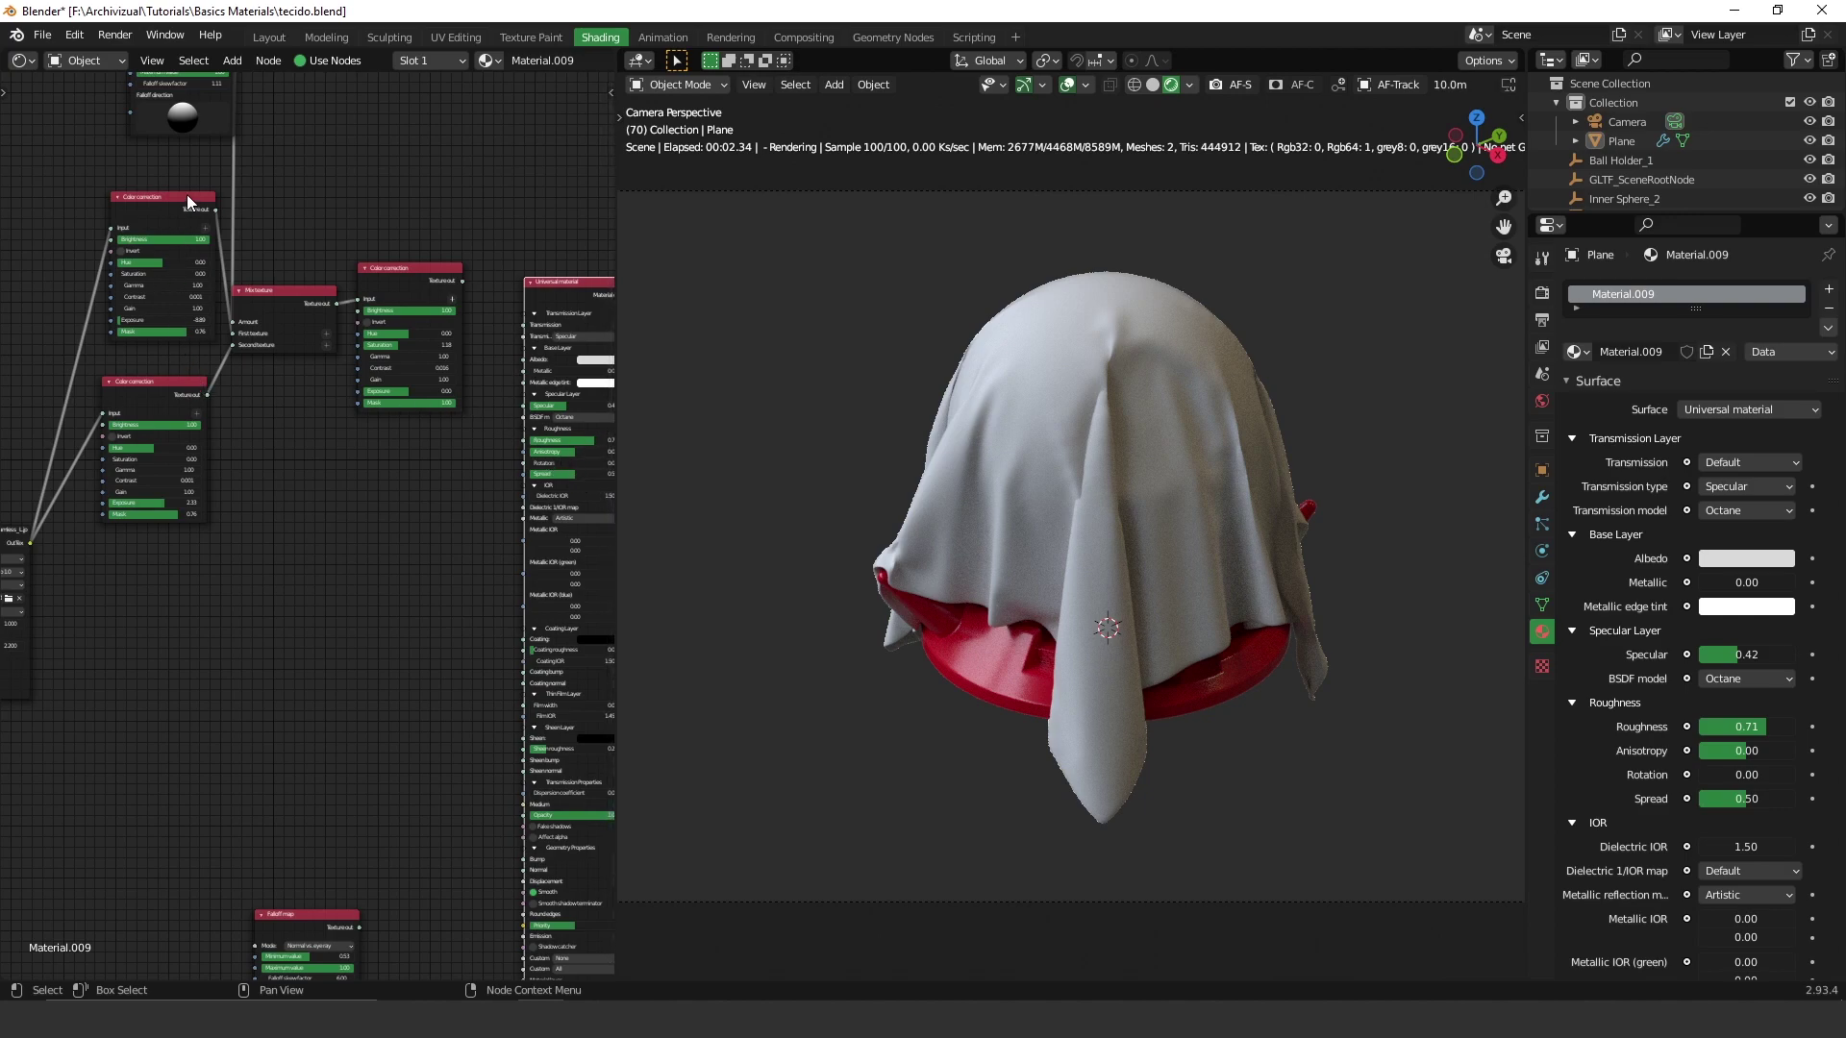
{"action": "left_click_drag", "start_coordinate": [186, 199], "coordinate": [122, 202]}
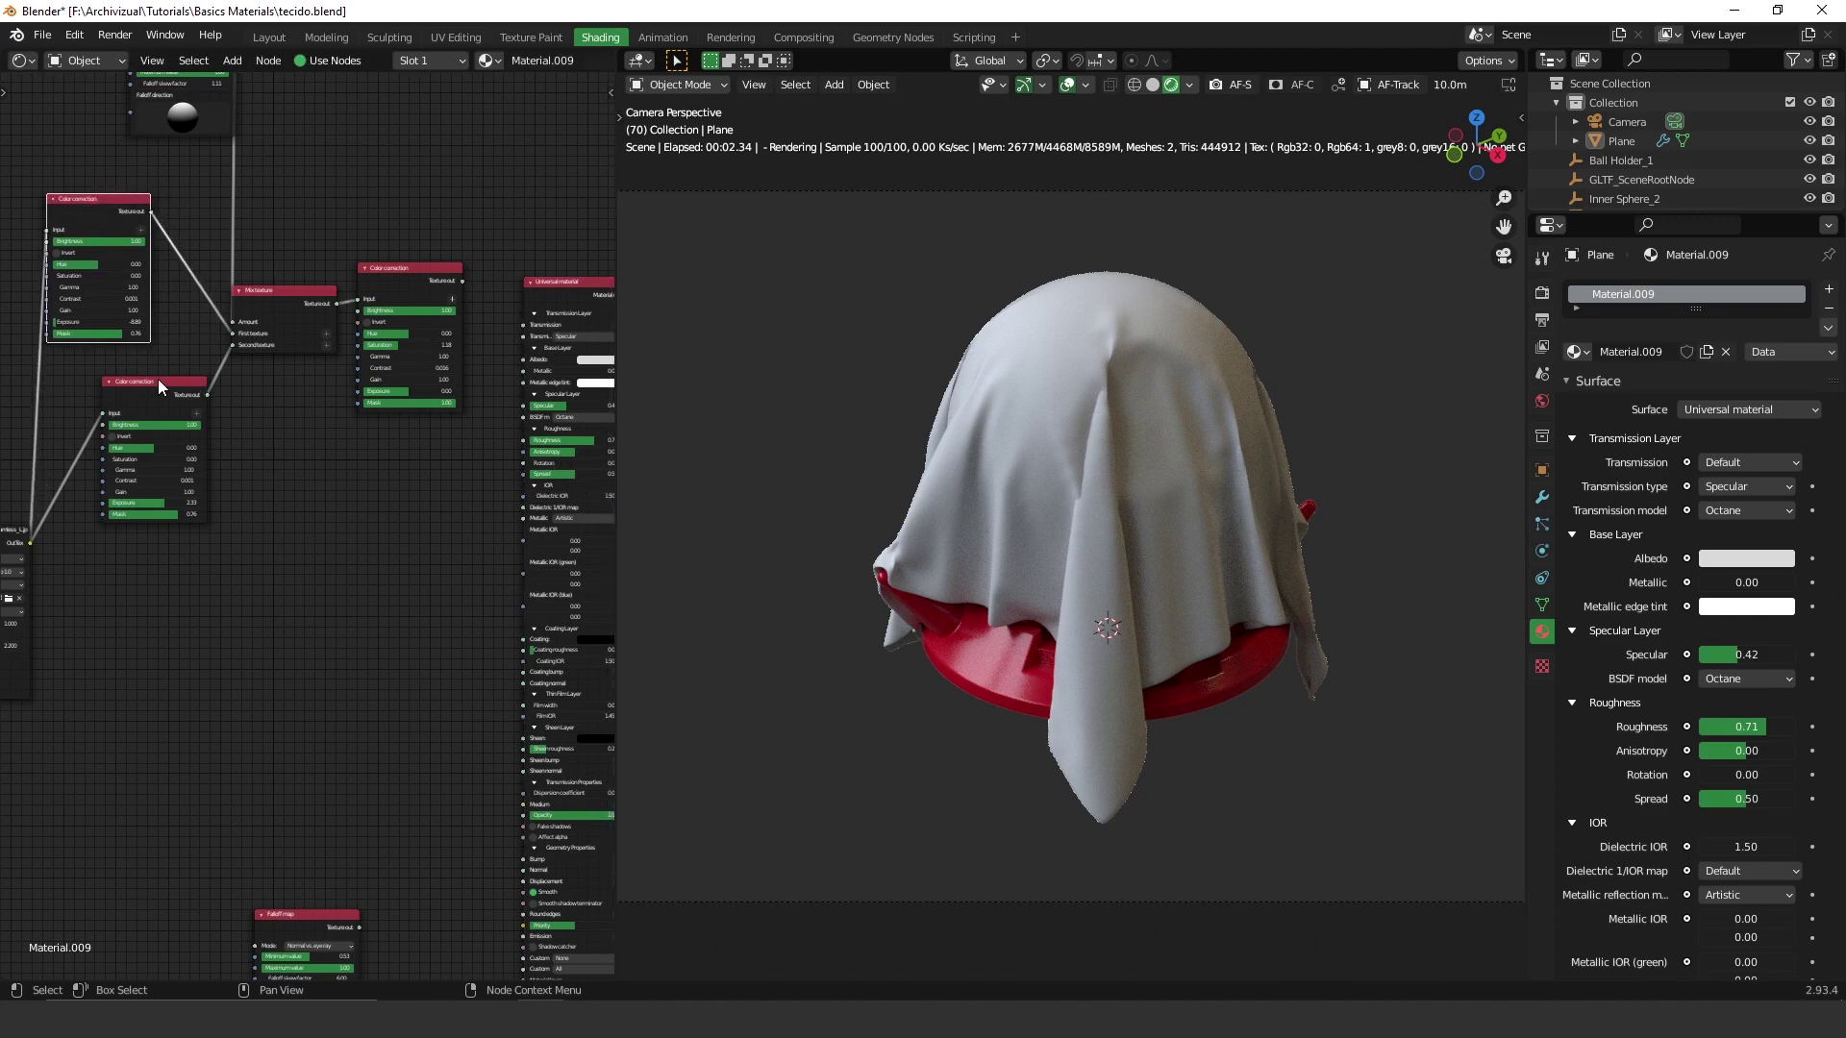
{"action": "left_click_drag", "start_coordinate": [159, 381], "coordinate": [97, 396]}
Reposition the Falloff map above the Color correction nodes and move the image texture node further away from them.
{"action": "middle_click_drag", "start_coordinate": [182, 243], "coordinate": [230, 332]}
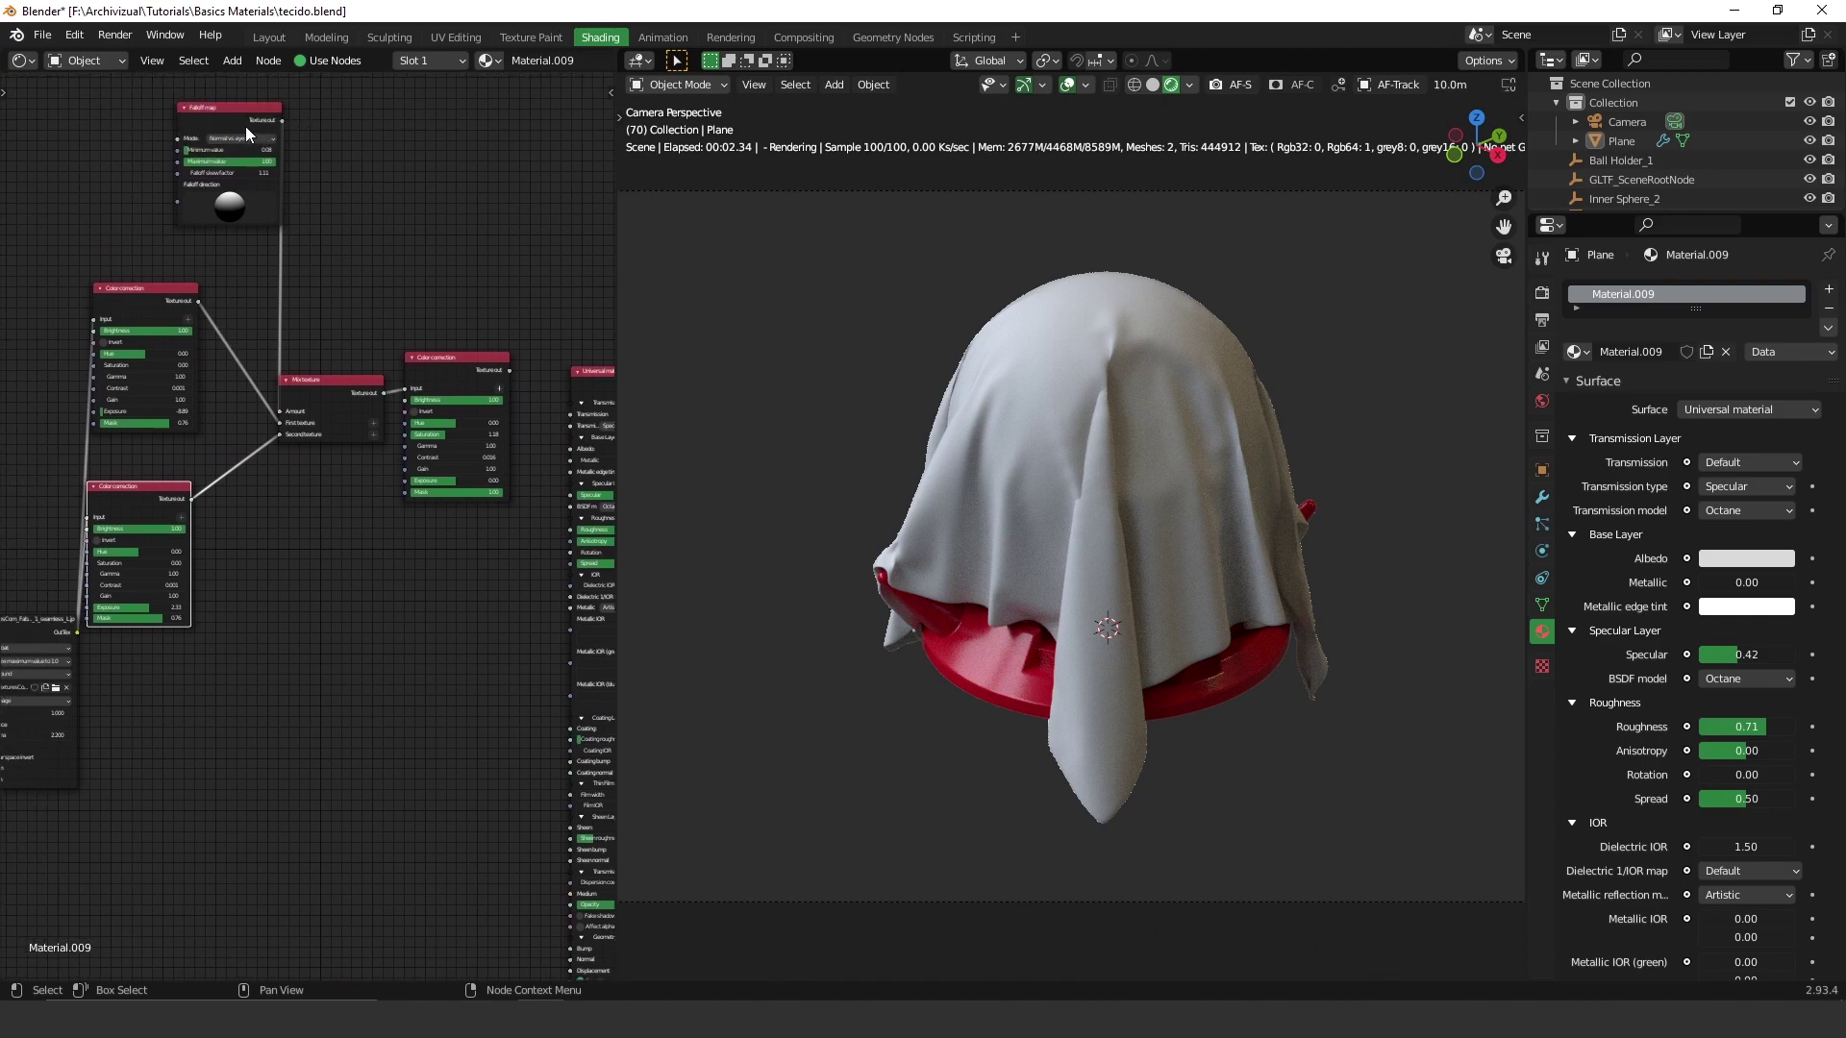
{"action": "left_click_drag", "start_coordinate": [245, 125], "coordinate": [239, 173]}
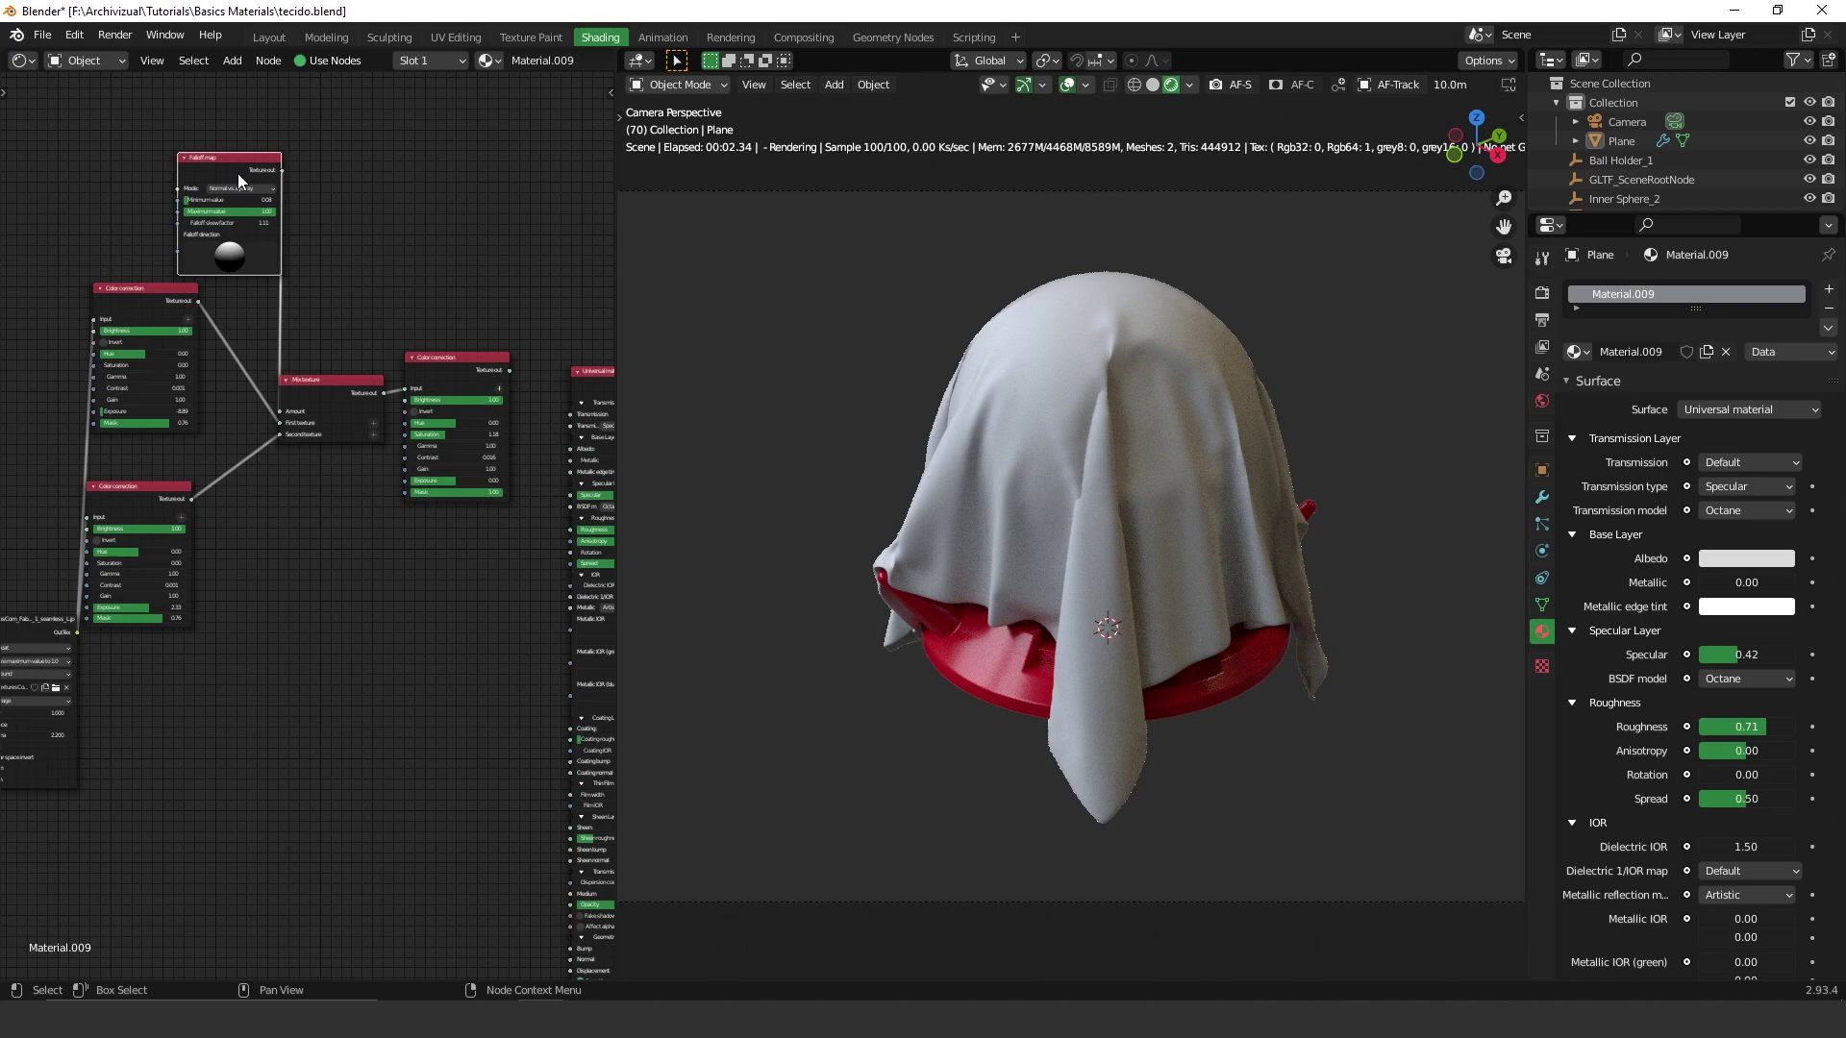
{"action": "left_click_drag", "start_coordinate": [239, 173], "coordinate": [163, 124]}
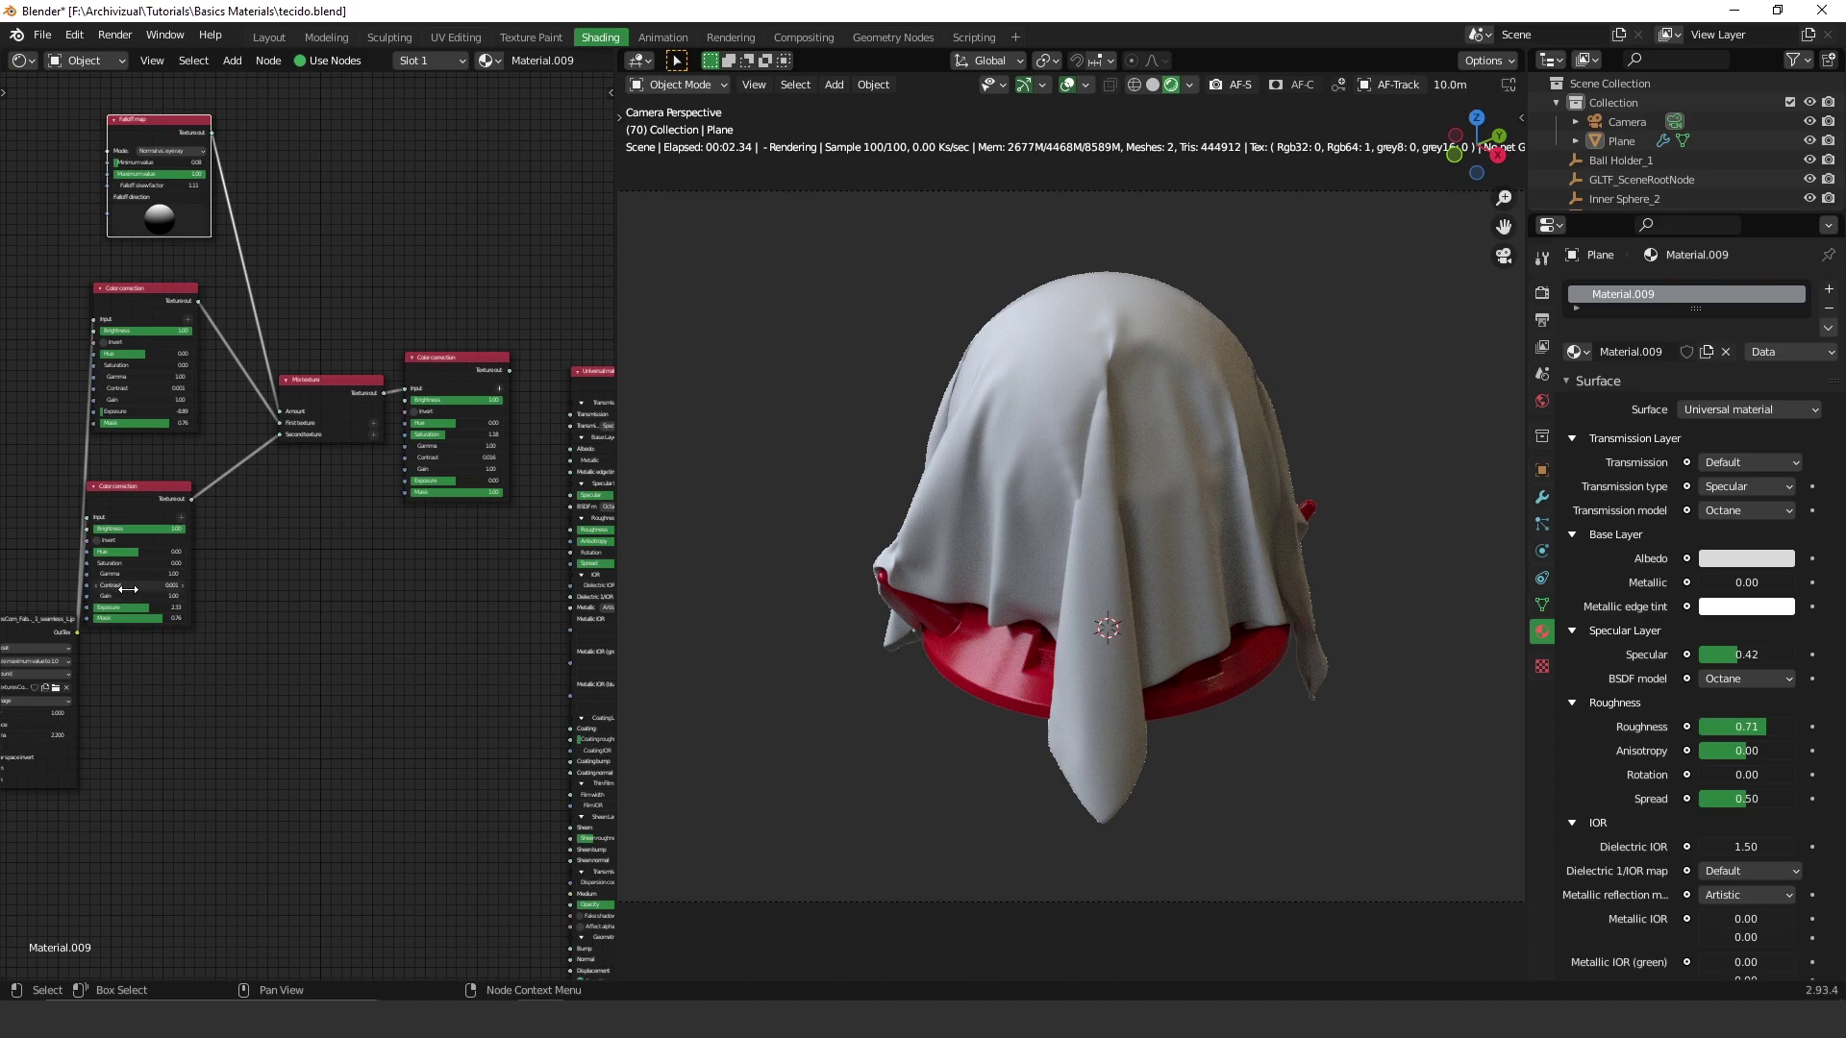
{"action": "middle_click_drag", "start_coordinate": [149, 615], "coordinate": [333, 465]}
{"action": "left_click_drag", "start_coordinate": [225, 497], "coordinate": [138, 435]}
{"action": "middle_click_drag", "start_coordinate": [365, 317], "coordinate": [290, 488]}
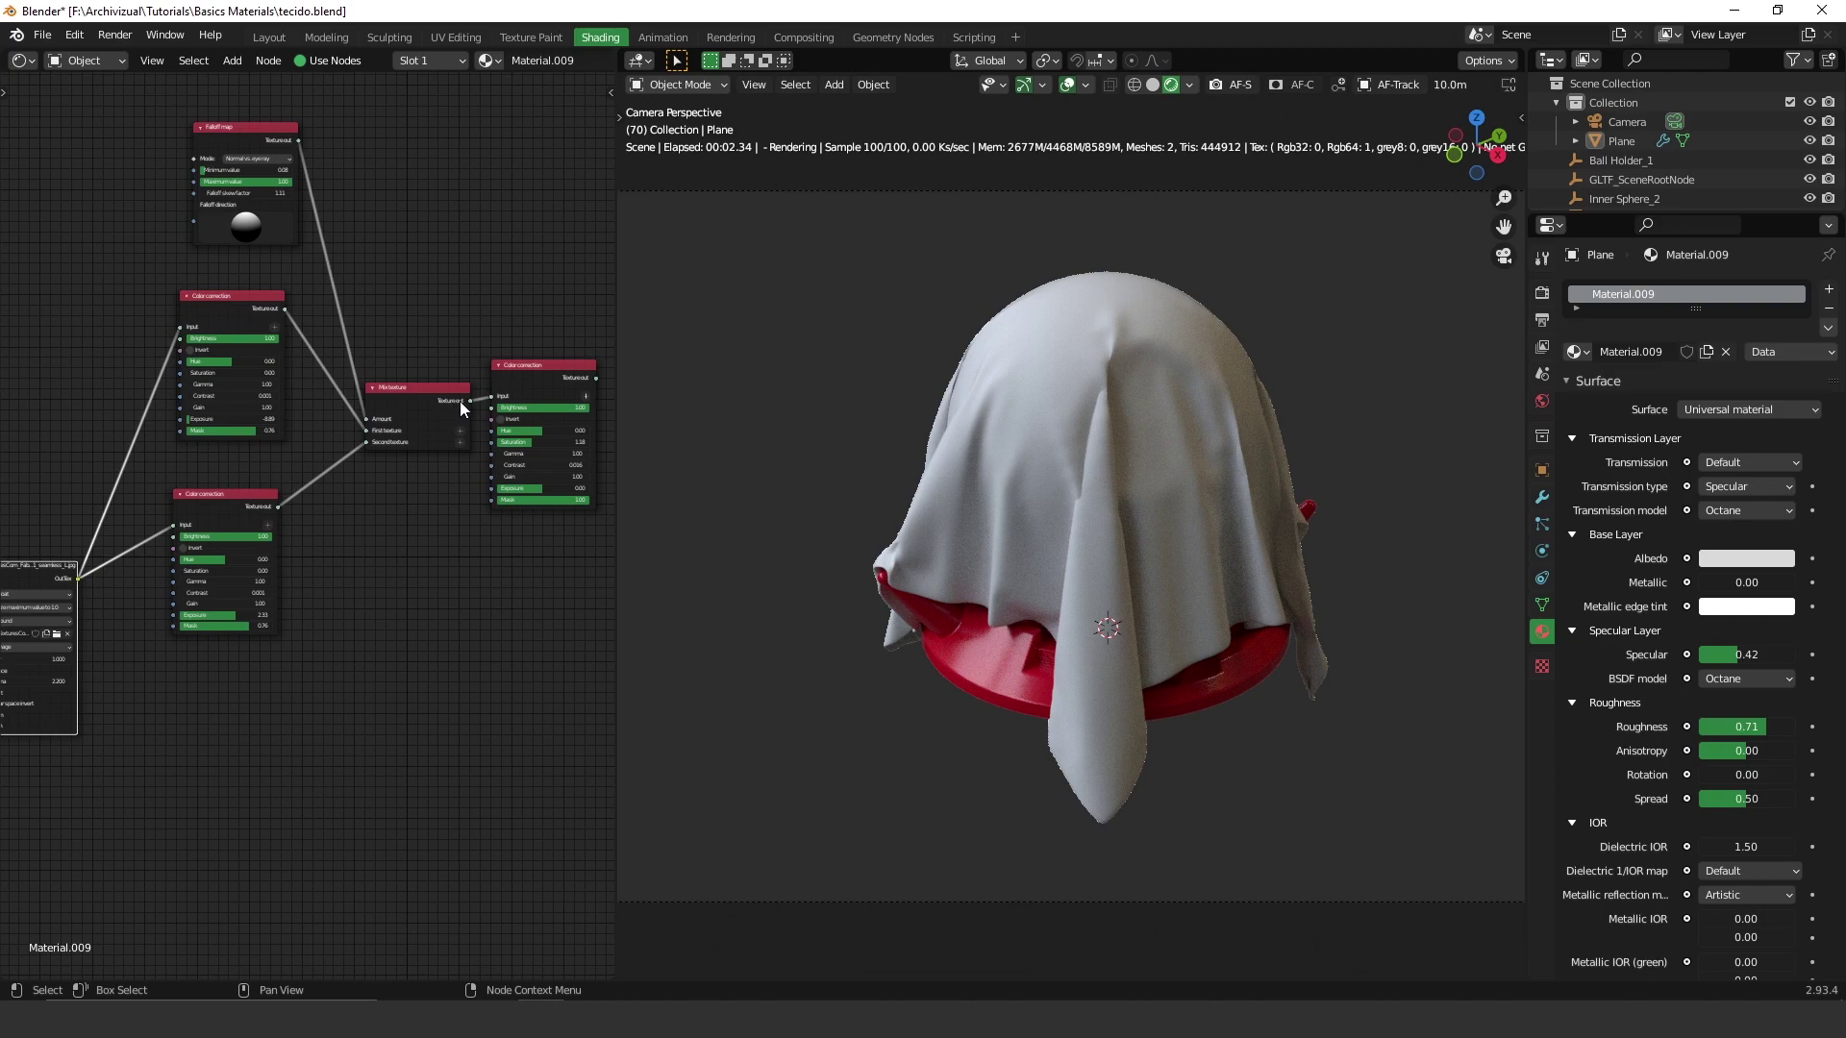
{"action": "middle_click_drag", "start_coordinate": [460, 401], "coordinate": [369, 433]}
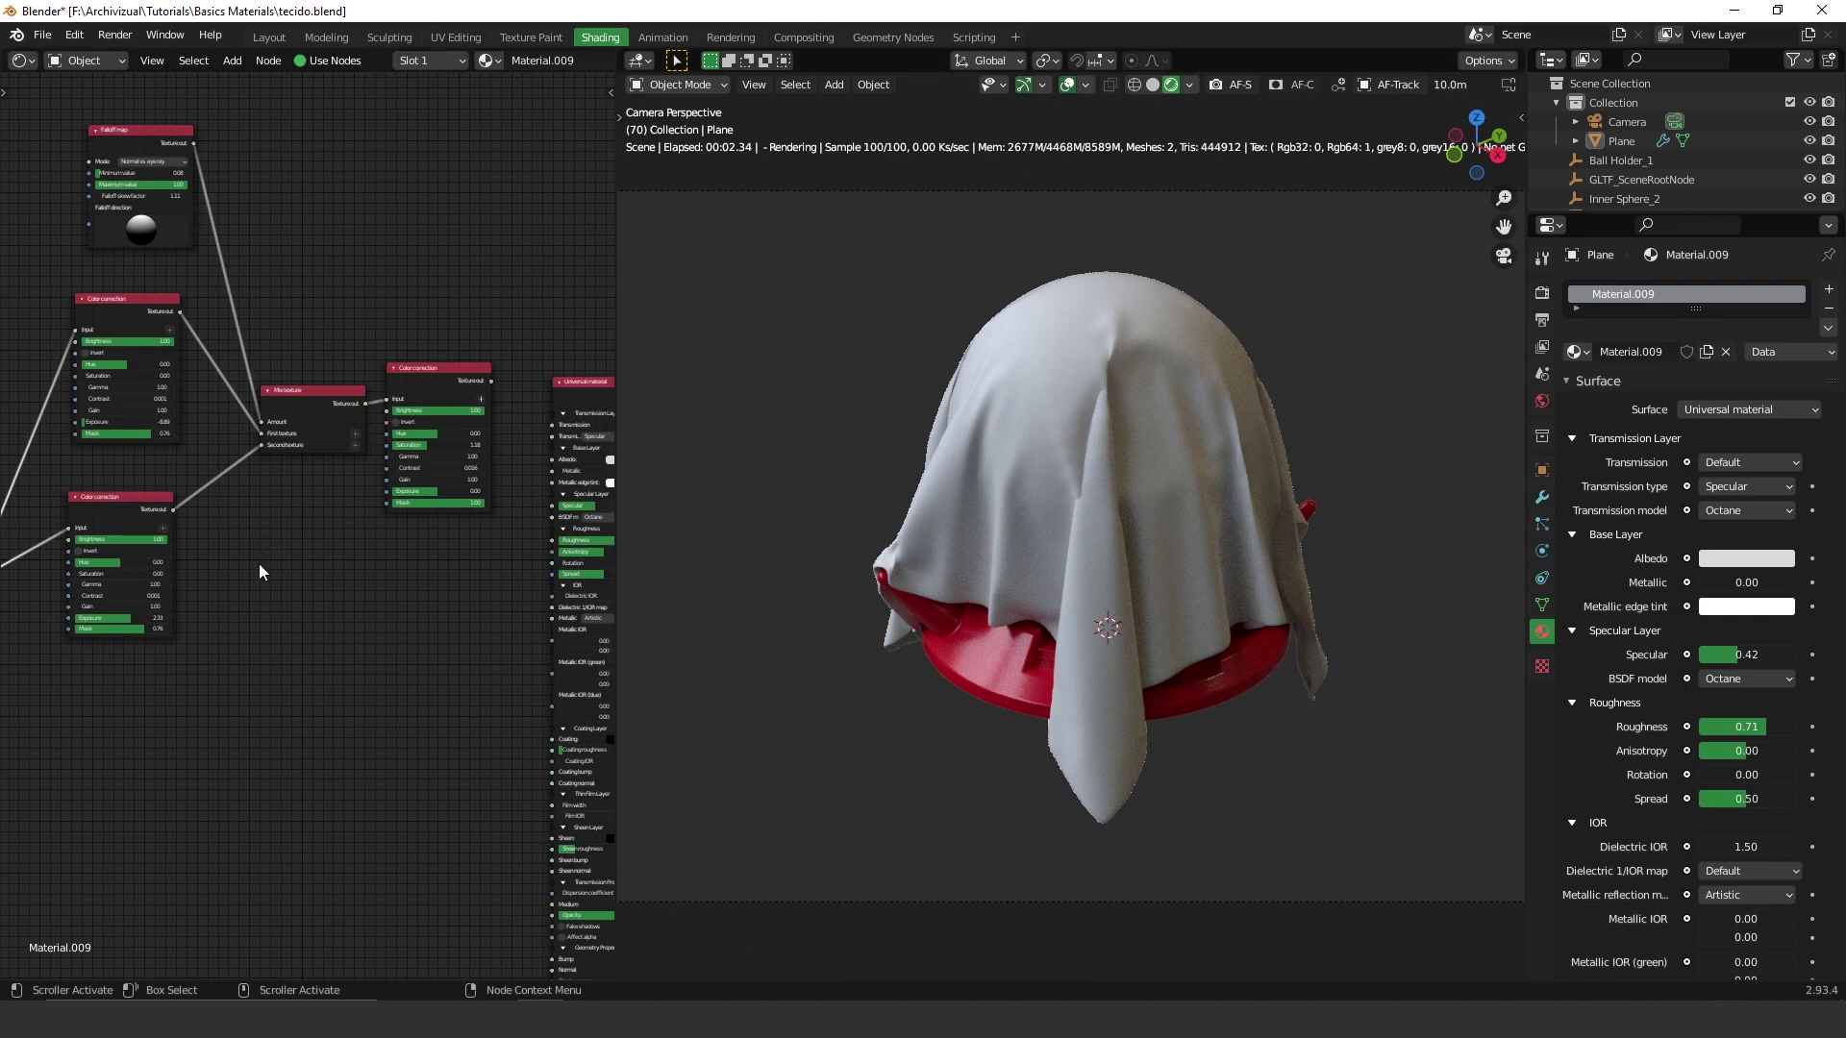
Add an RGB color node, link it to Mix texture's Second texture input and leave the First texture input disconnected.
{"action": "middle_click_drag", "start_coordinate": [271, 557], "coordinate": [350, 442]}
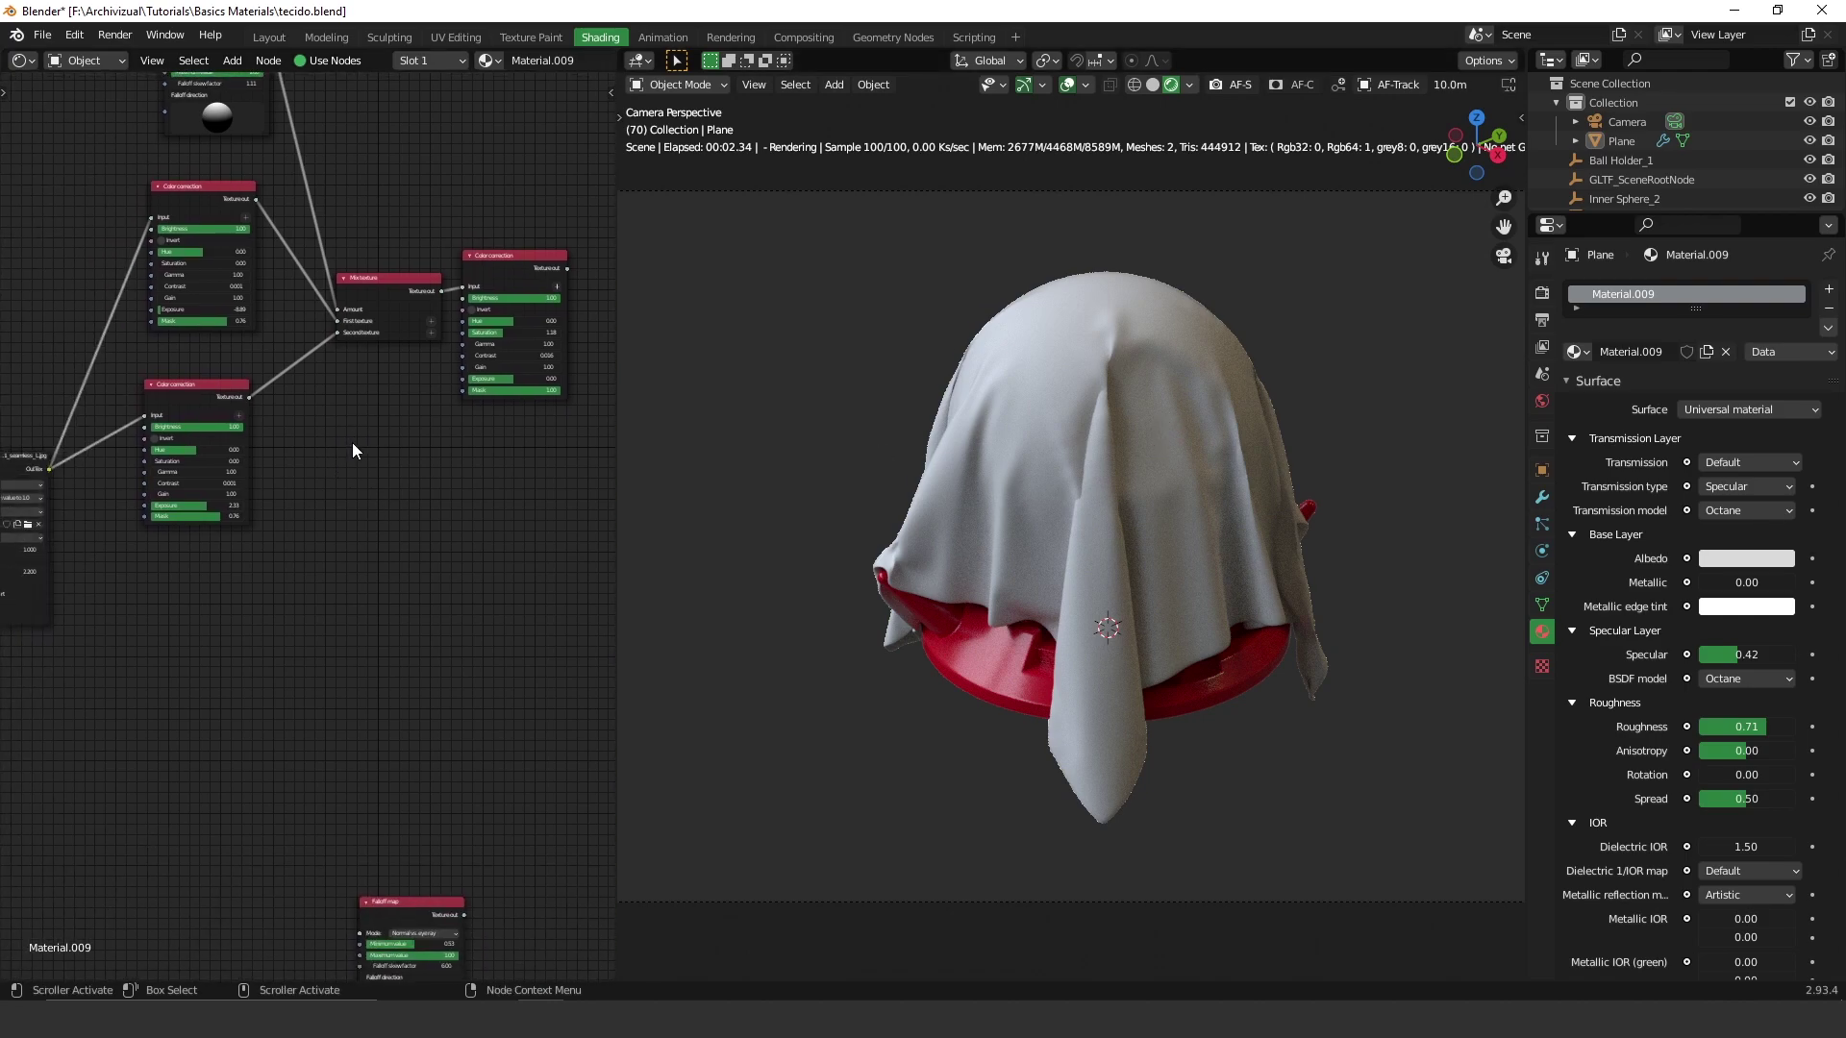
{"action": "key", "text": "shift+a"}
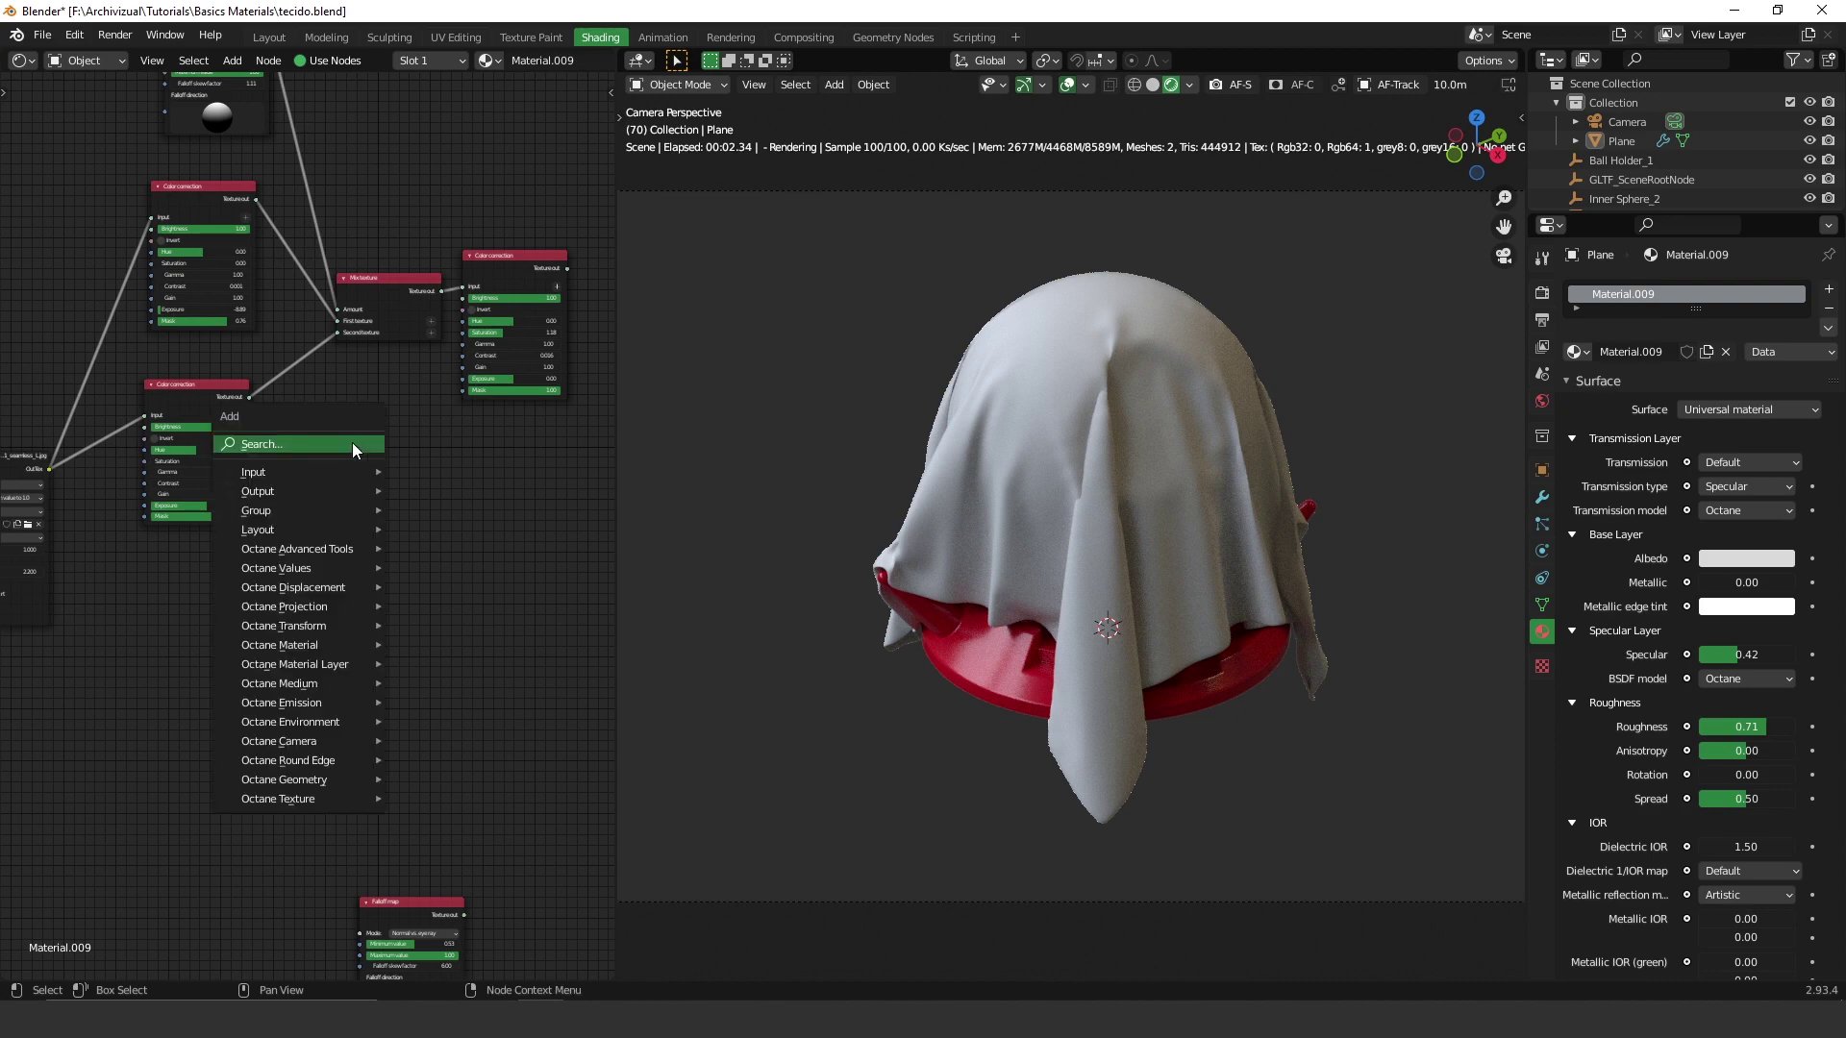
{"action": "left_click", "coordinate": [352, 442]}
{"action": "type", "text": "r"}
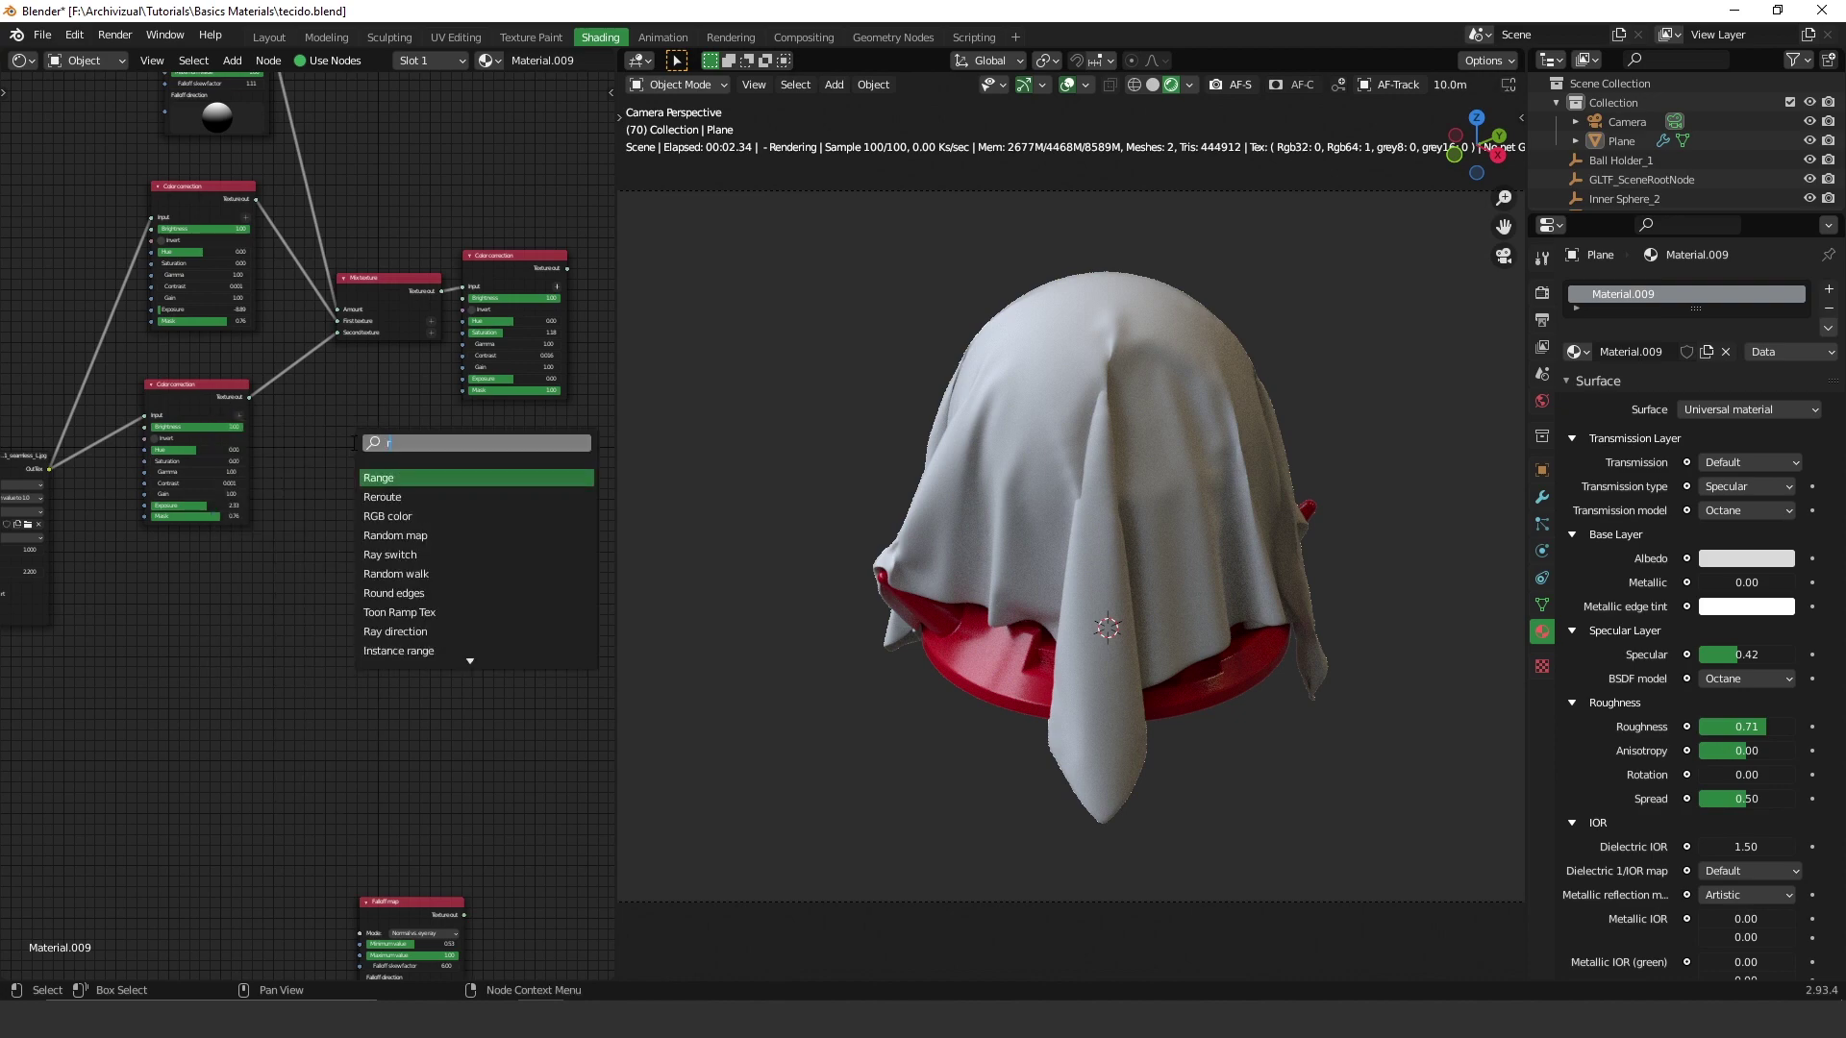
{"action": "type", "text": "gb"}
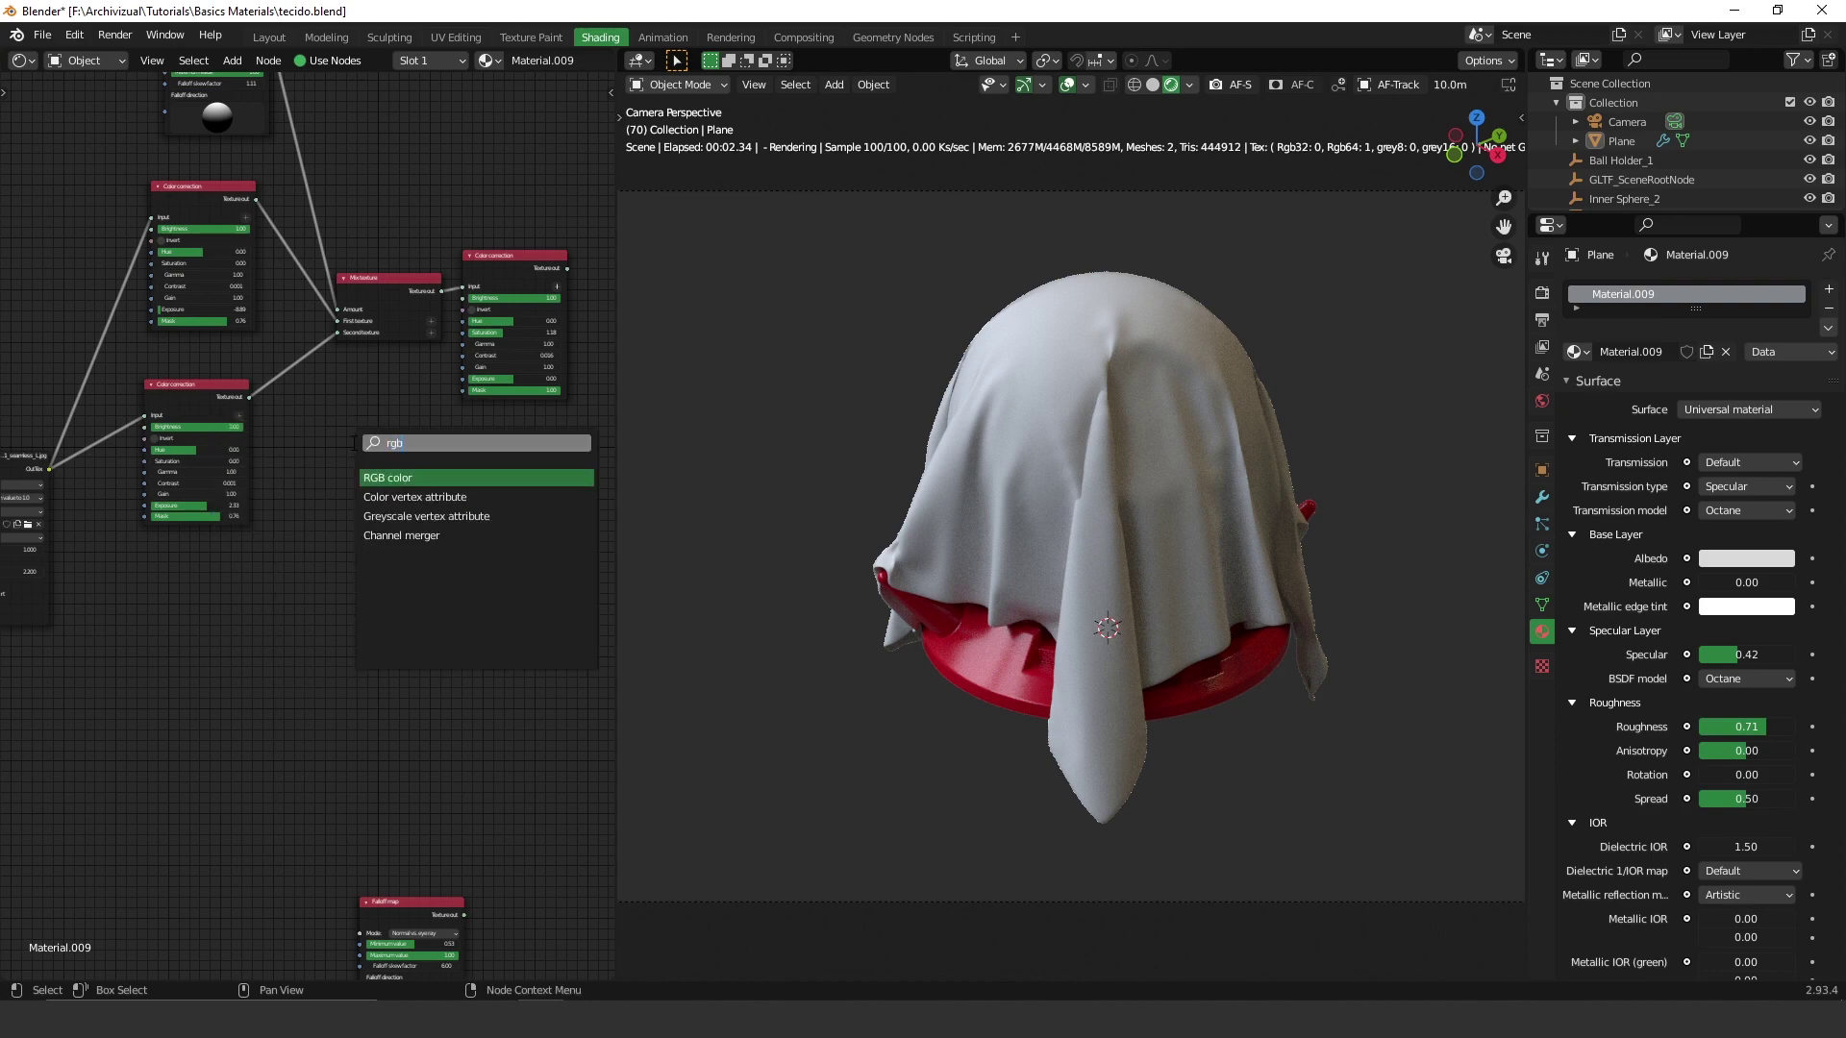
{"action": "left_click", "coordinate": [370, 479]}
{"action": "left_click", "coordinate": [364, 487]}
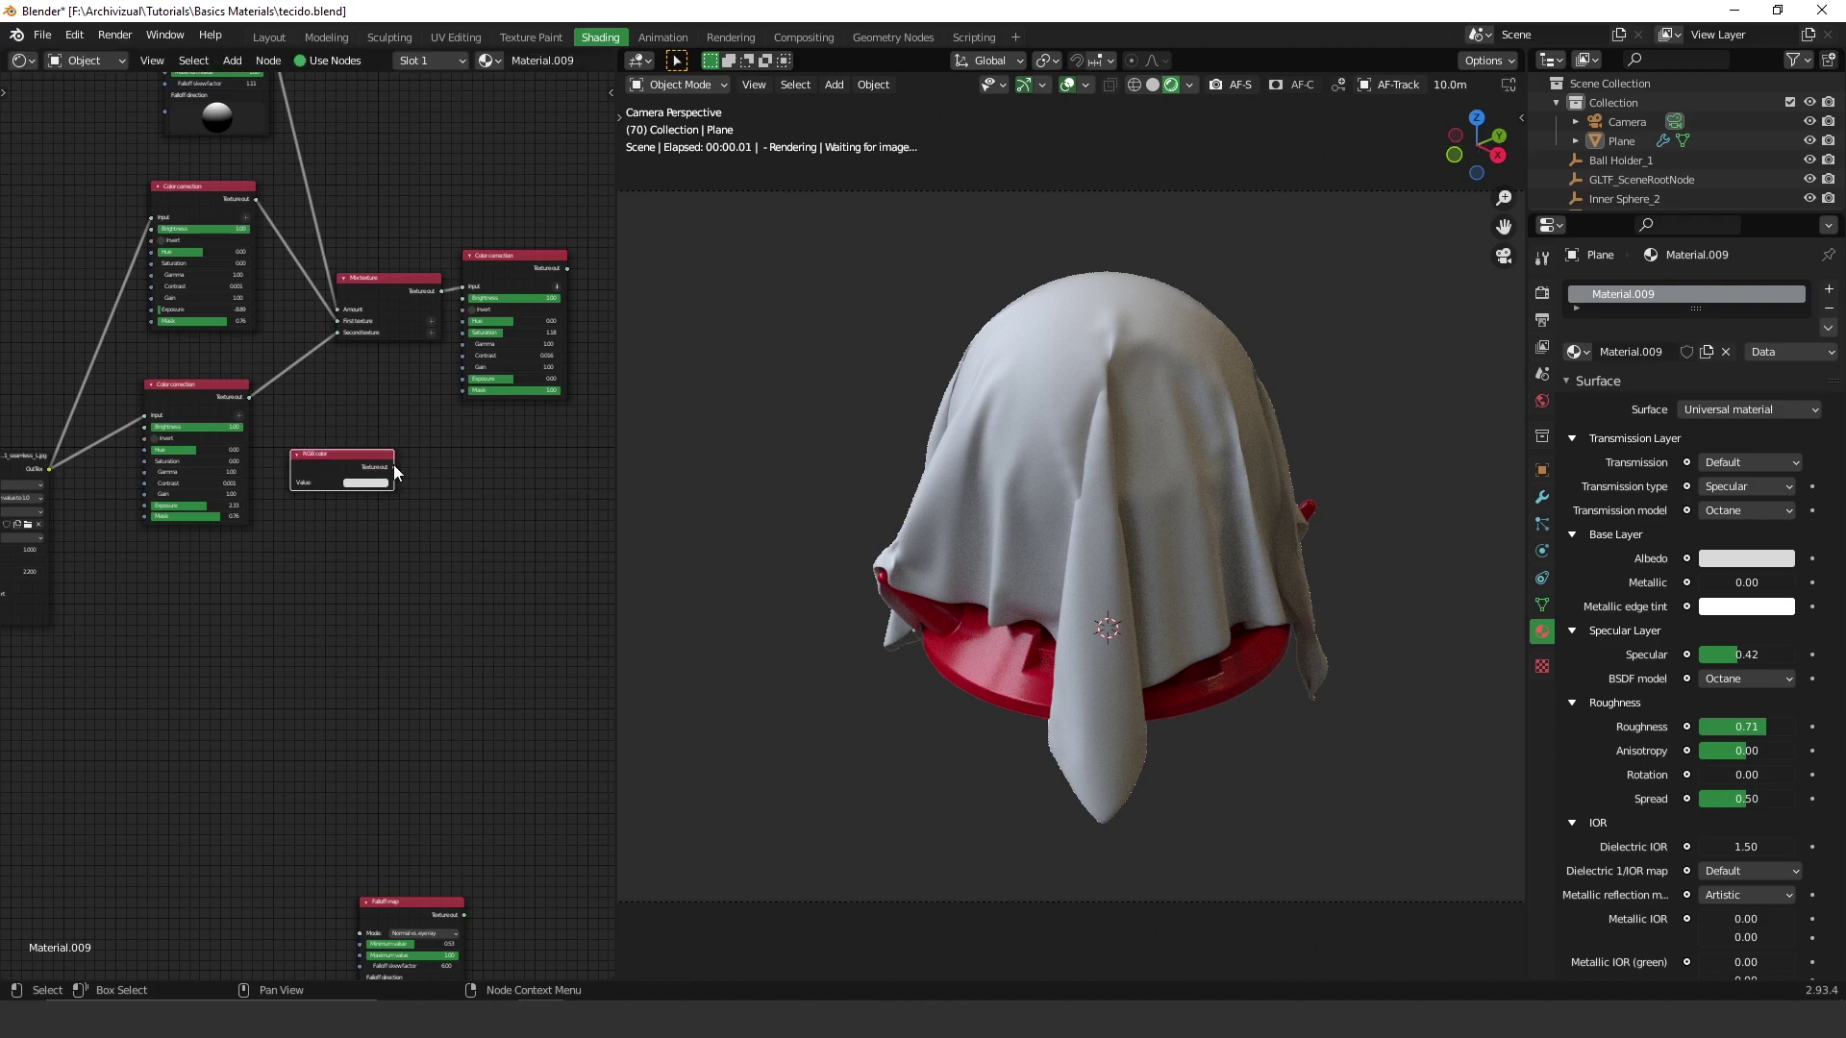
{"action": "left_click_drag", "start_coordinate": [394, 467], "coordinate": [286, 303]}
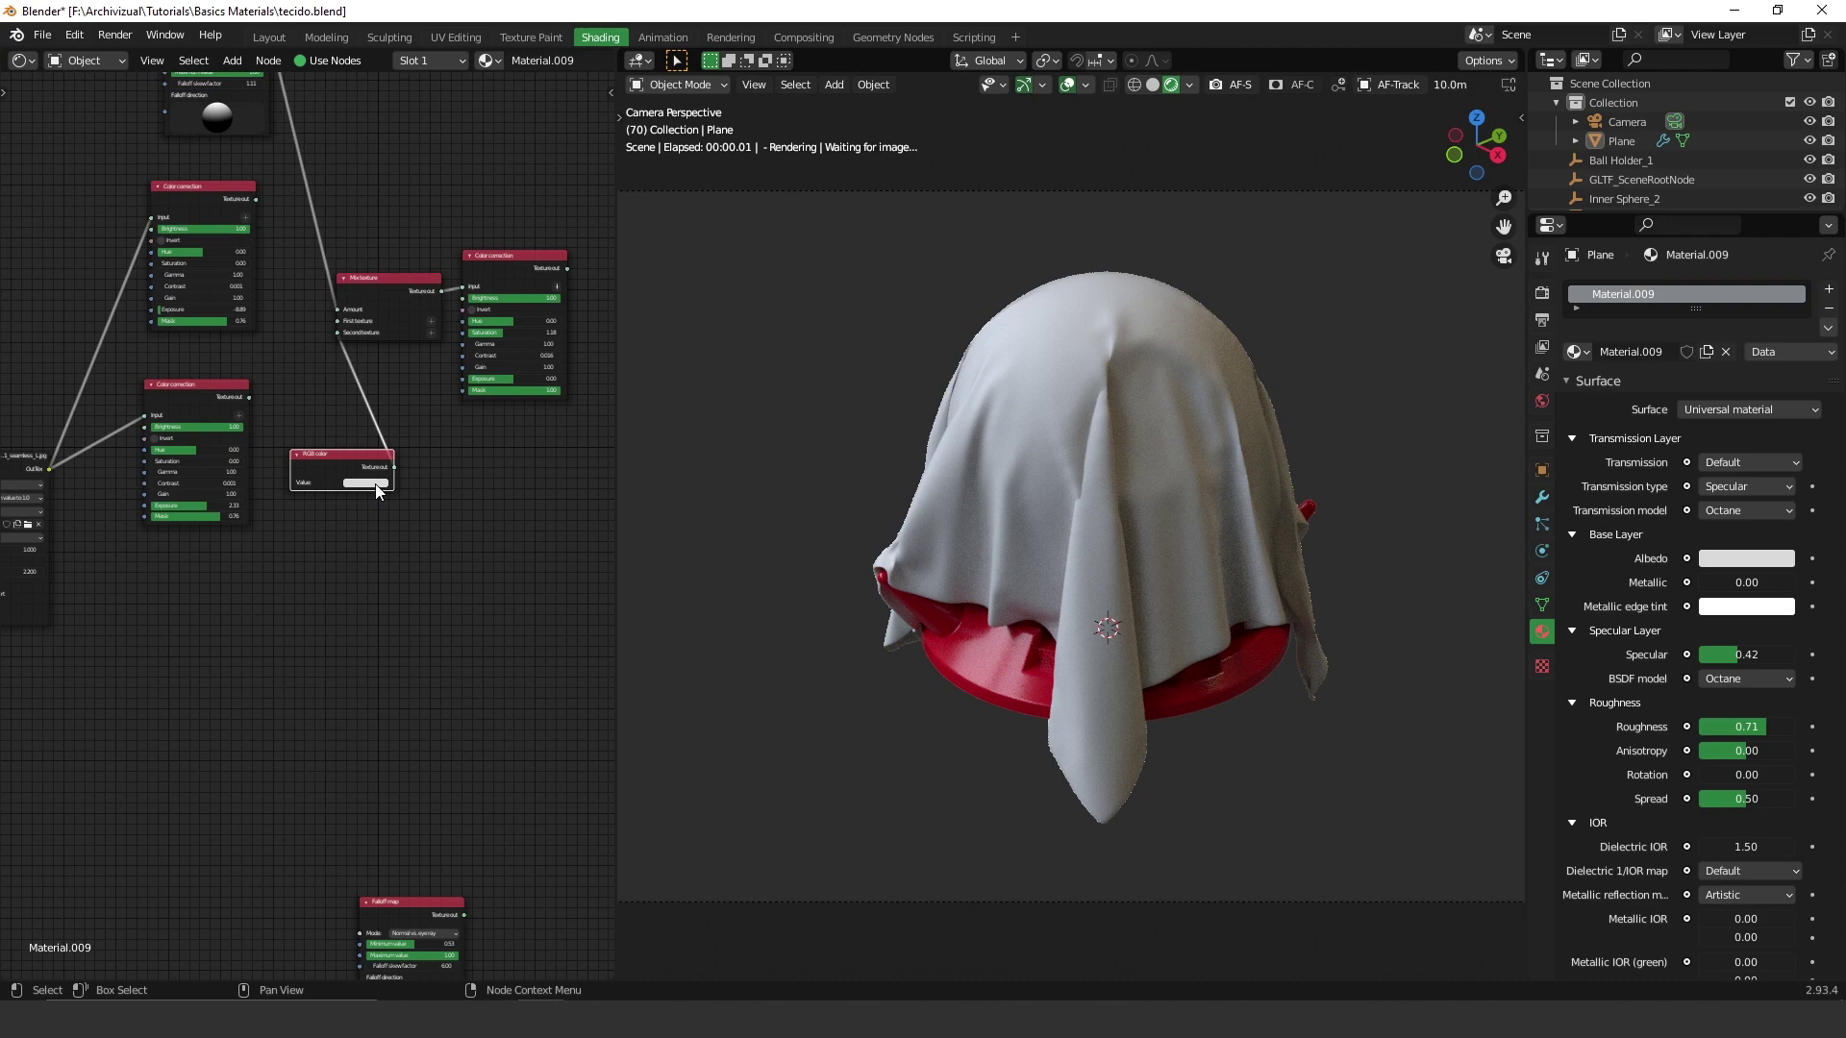
Set the RGB color node to red and connect the final Color correction output to the Universal material's Albedo.
{"action": "left_click", "coordinate": [376, 484]}
{"action": "left_click_drag", "start_coordinate": [383, 398], "coordinate": [384, 431]}
{"action": "left_click", "coordinate": [382, 589]}
{"action": "middle_click_drag", "start_coordinate": [541, 368], "coordinate": [354, 427]}
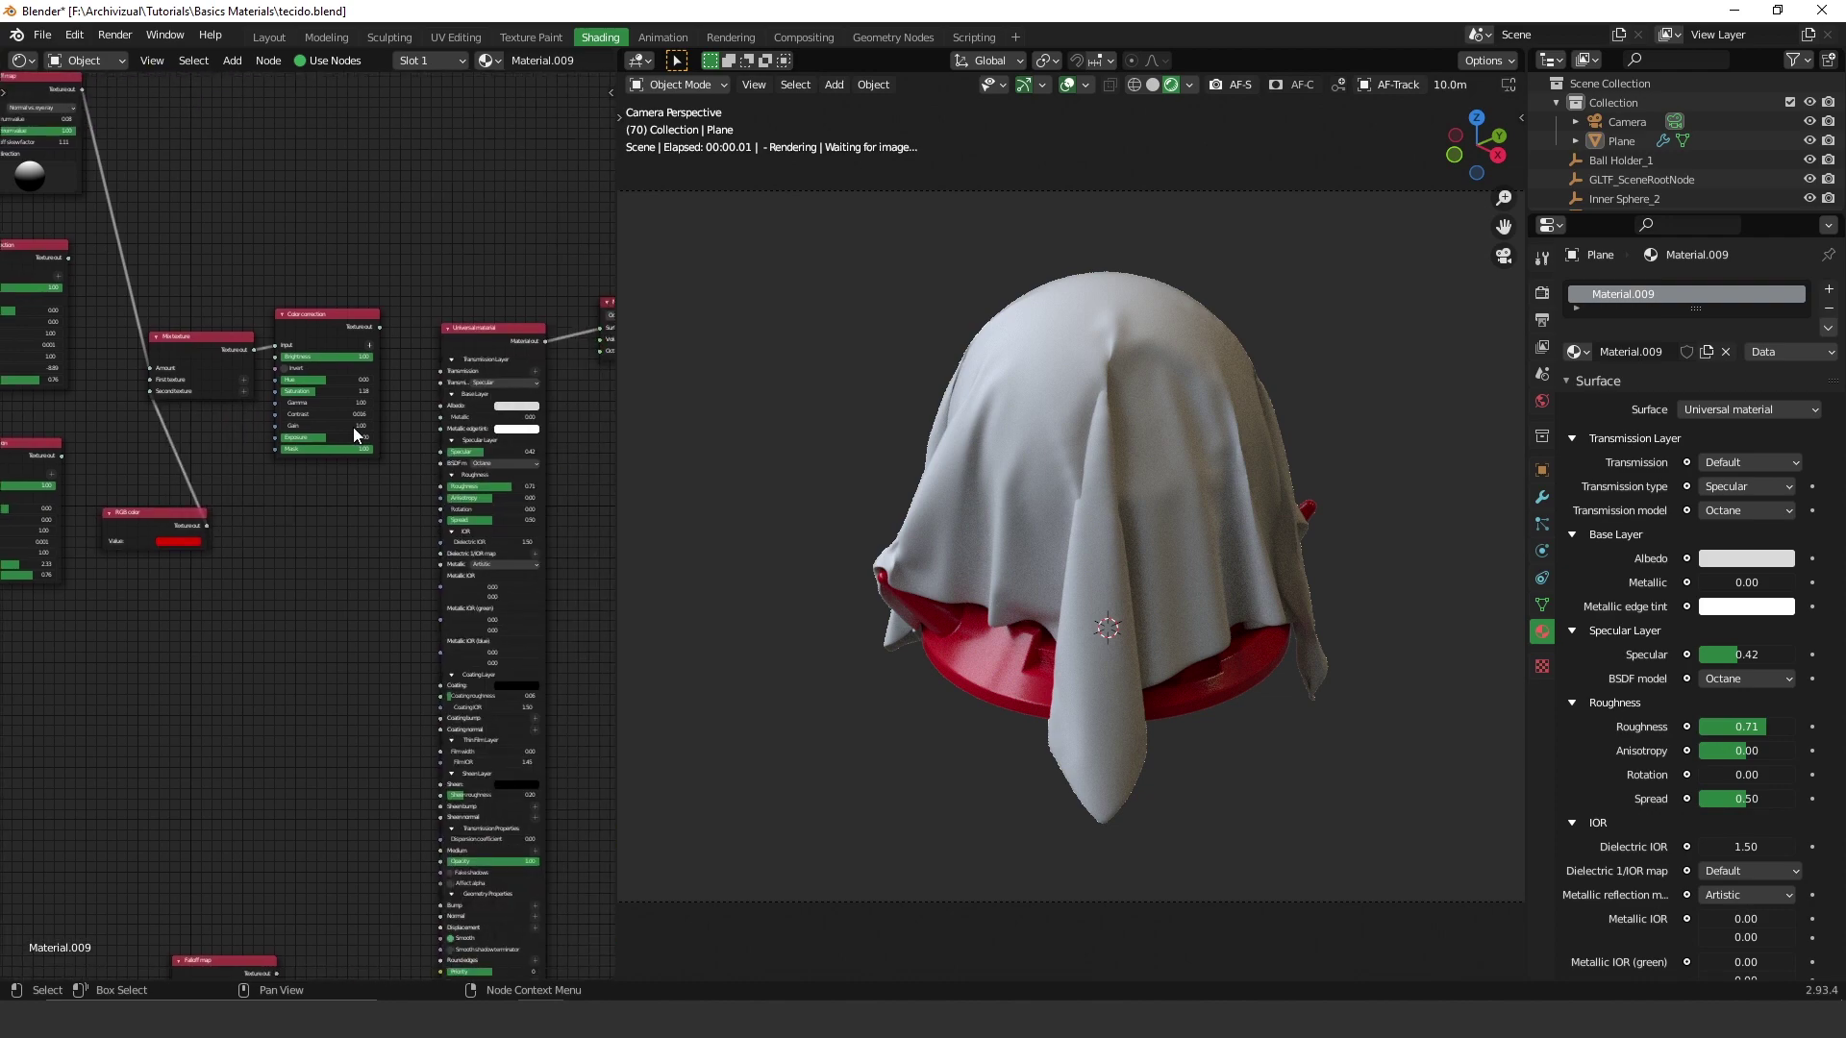
{"action": "left_click_drag", "start_coordinate": [380, 327], "coordinate": [441, 405]}
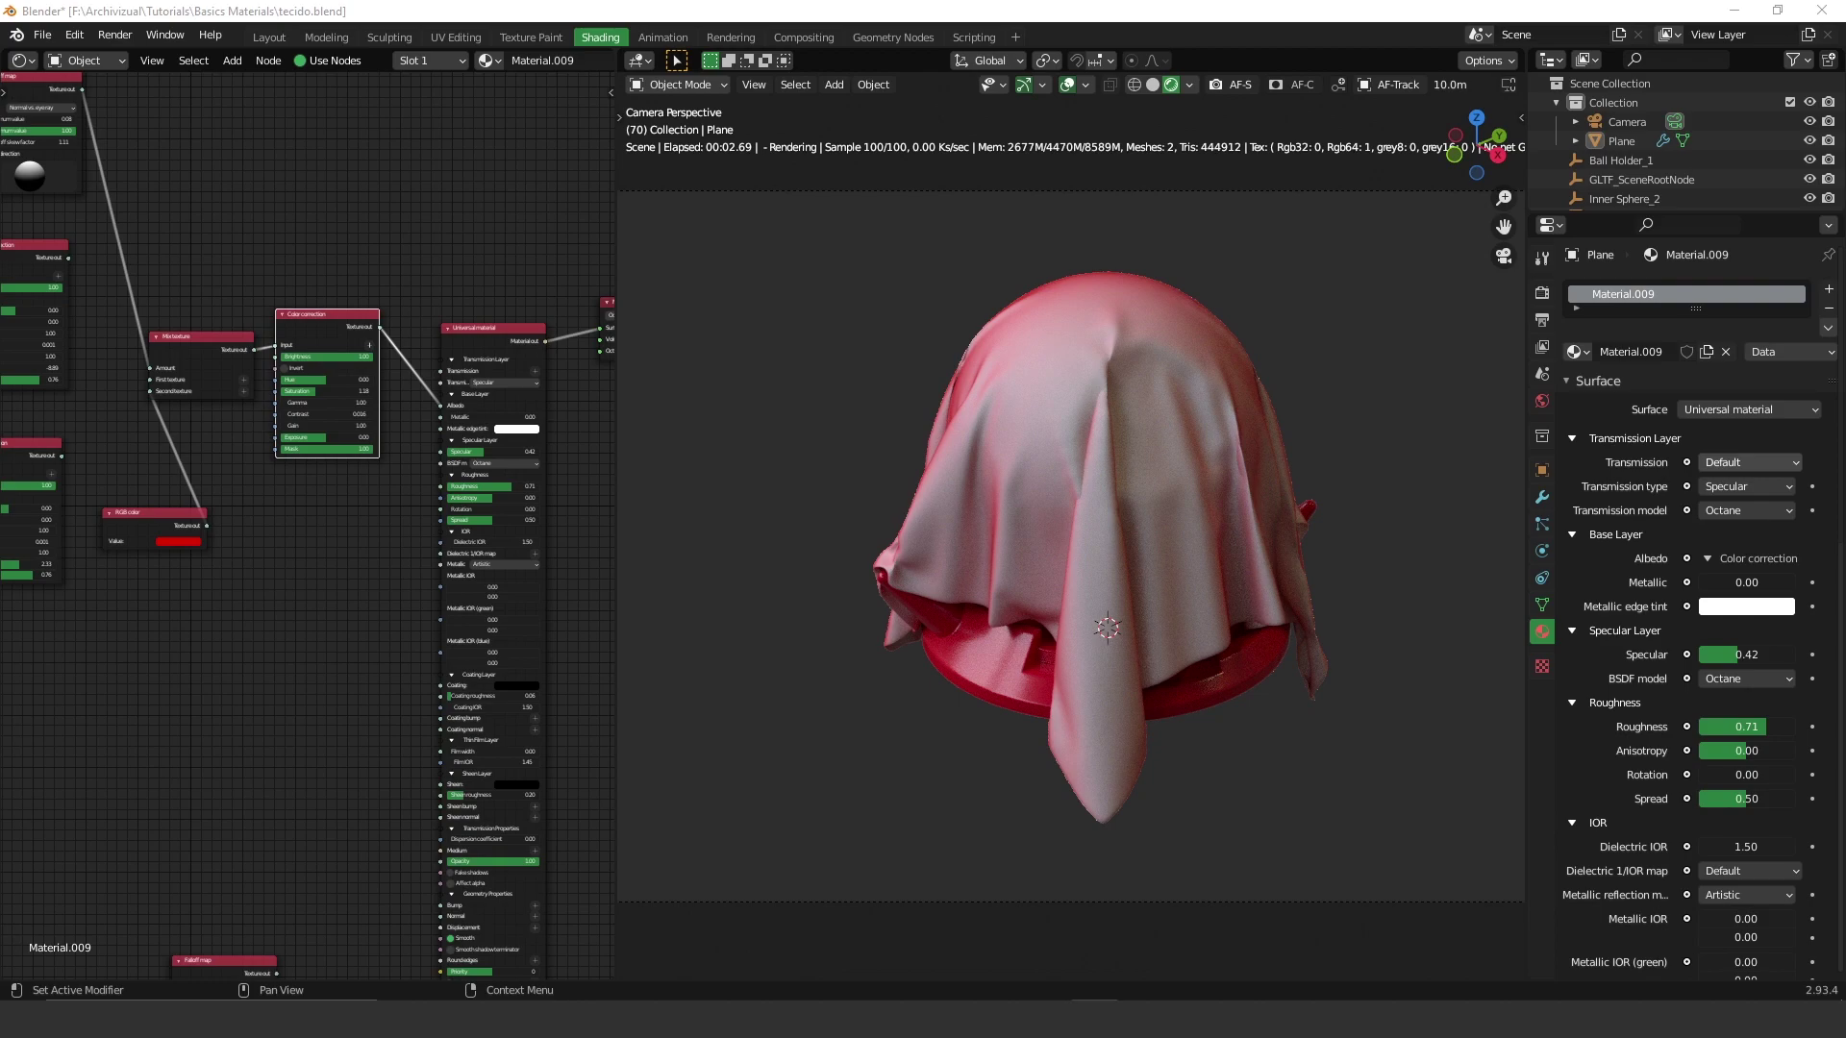
Set the minimum value of the Falloff map feeding Mix texture to 0.09.
{"action": "middle_click_drag", "start_coordinate": [164, 394], "coordinate": [376, 495]}
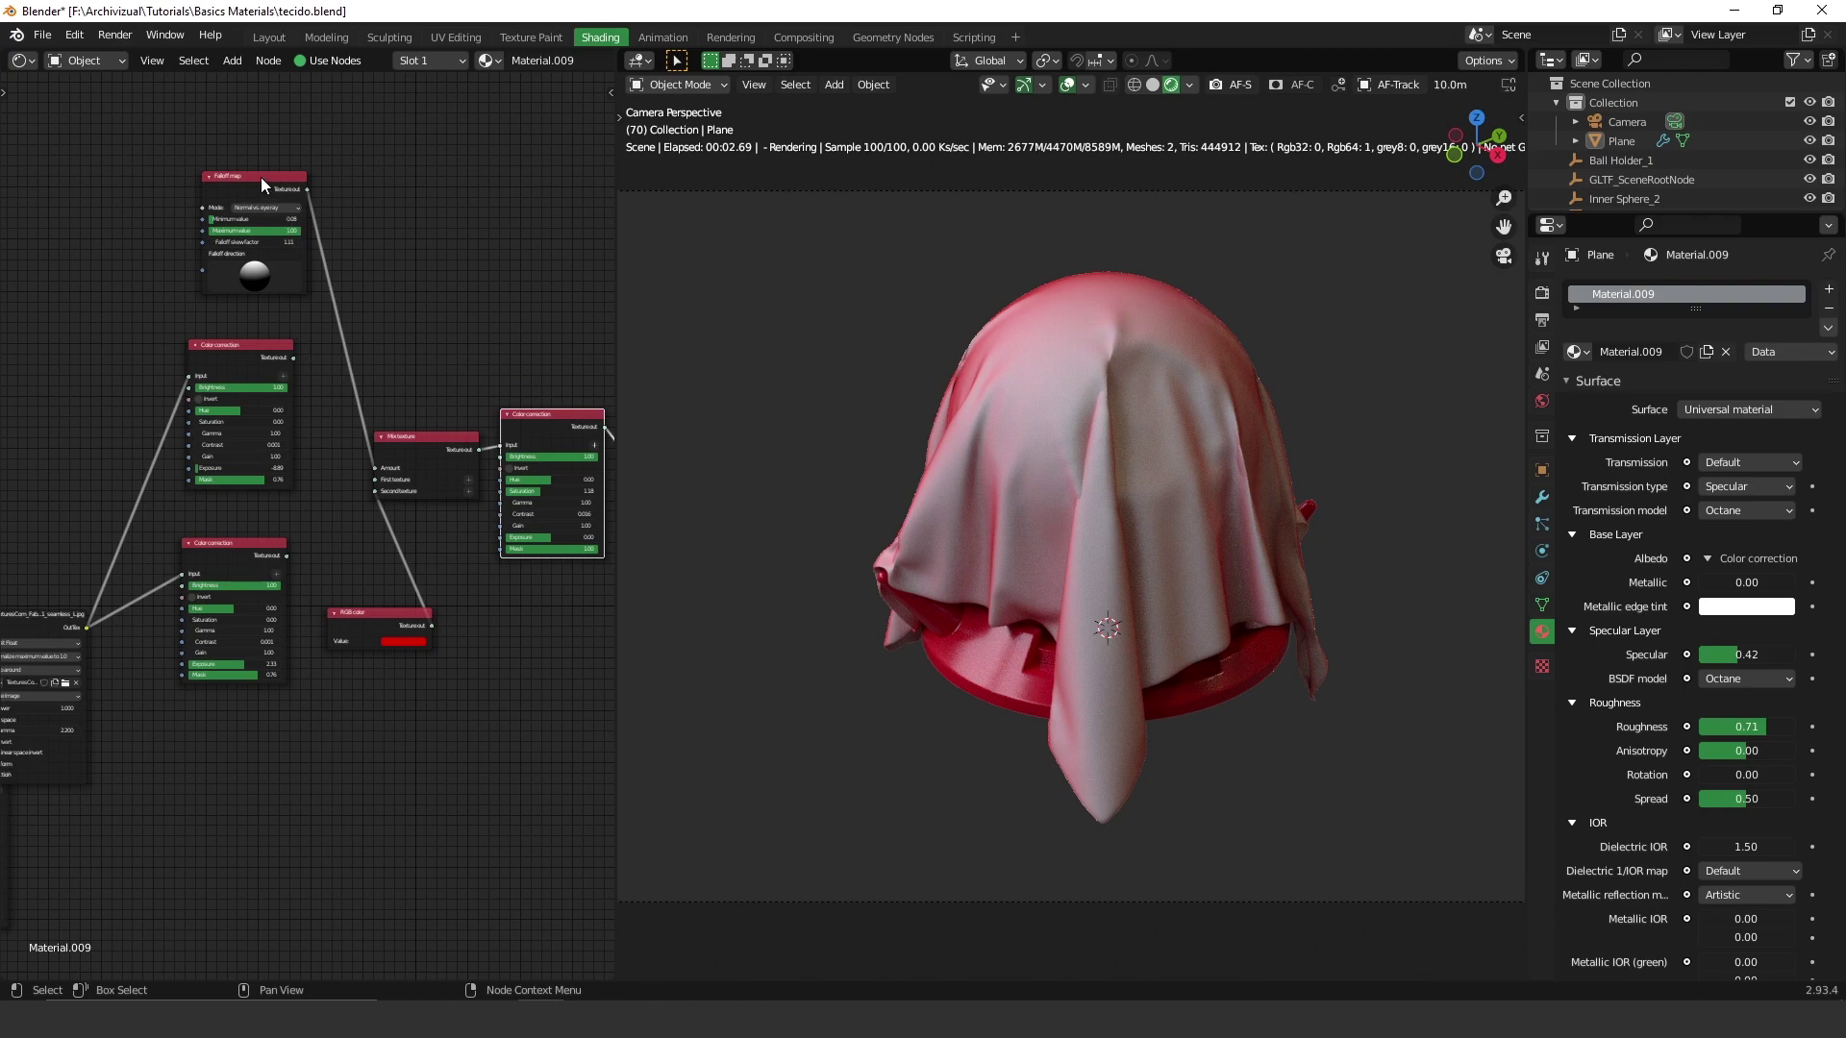
{"action": "mouse_move", "coordinate": [262, 177]}
{"action": "left_mouse_down"}
{"action": "mouse_move", "coordinate": [269, 222]}
{"action": "mouse_move", "coordinate": [276, 191]}
{"action": "left_mouse_up"}
{"action": "scroll", "coordinate": [228, 193], "scroll_direction": "up", "scroll_amount": 6}
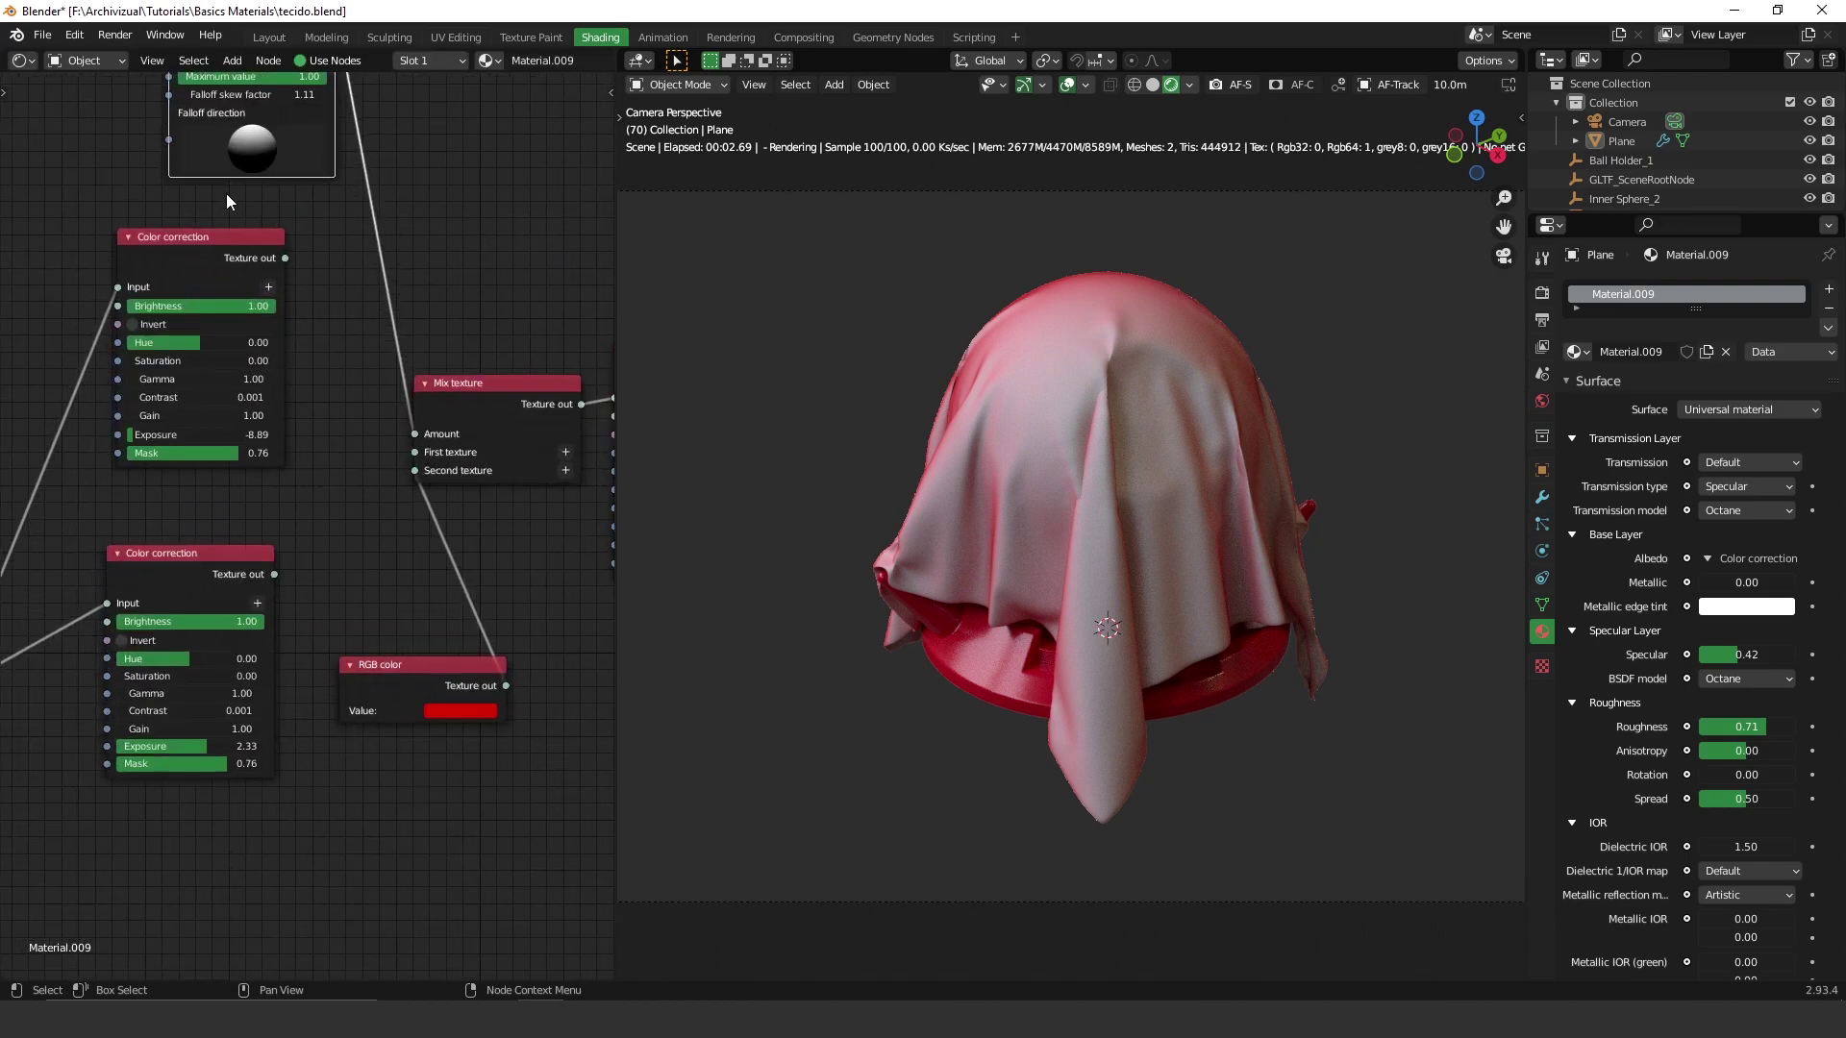
{"action": "middle_click_drag", "start_coordinate": [227, 193], "coordinate": [342, 432]}
{"action": "scroll", "coordinate": [357, 317], "scroll_direction": "up", "scroll_amount": 4}
{"action": "middle_click_drag", "start_coordinate": [358, 315], "coordinate": [320, 397]}
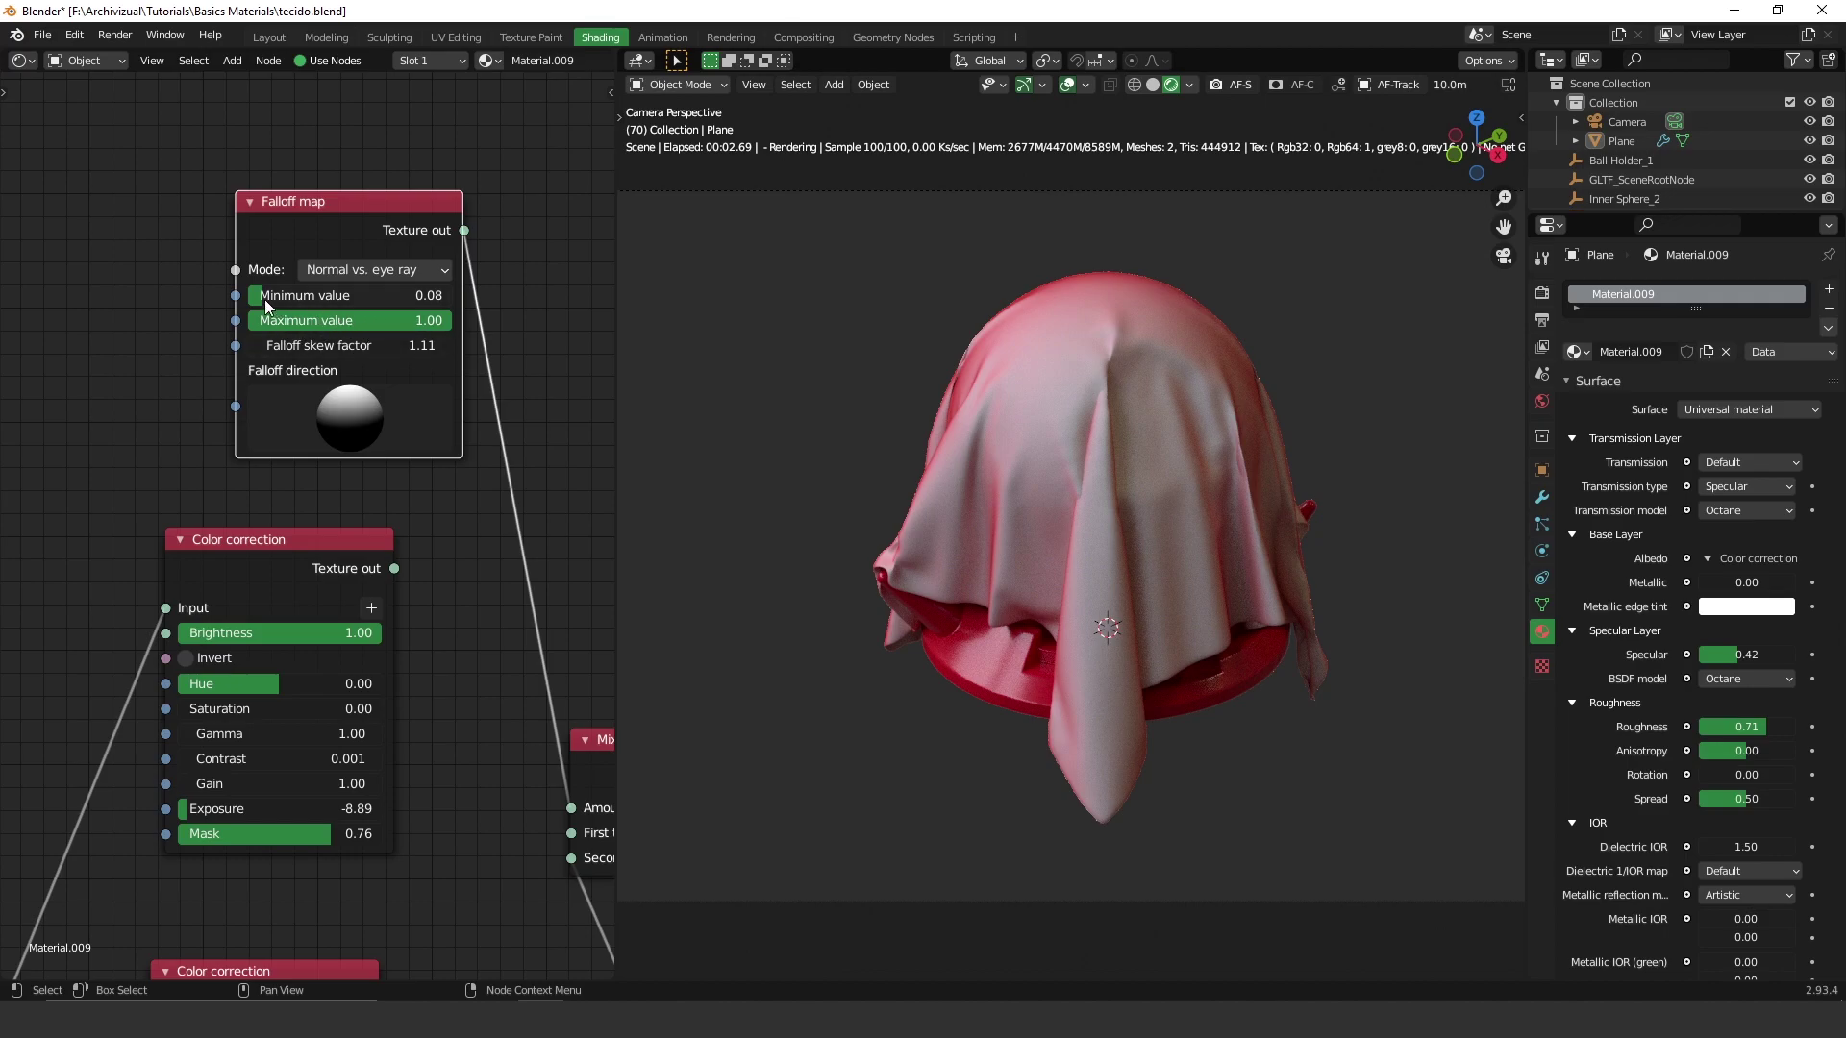
{"action": "mouse_move", "coordinate": [263, 298]}
{"action": "left_mouse_down"}
{"action": "mouse_move", "coordinate": [297, 297]}
{"action": "mouse_move", "coordinate": [201, 321]}
{"action": "mouse_move", "coordinate": [294, 321]}
{"action": "mouse_move", "coordinate": [285, 298]}
{"action": "left_mouse_up"}
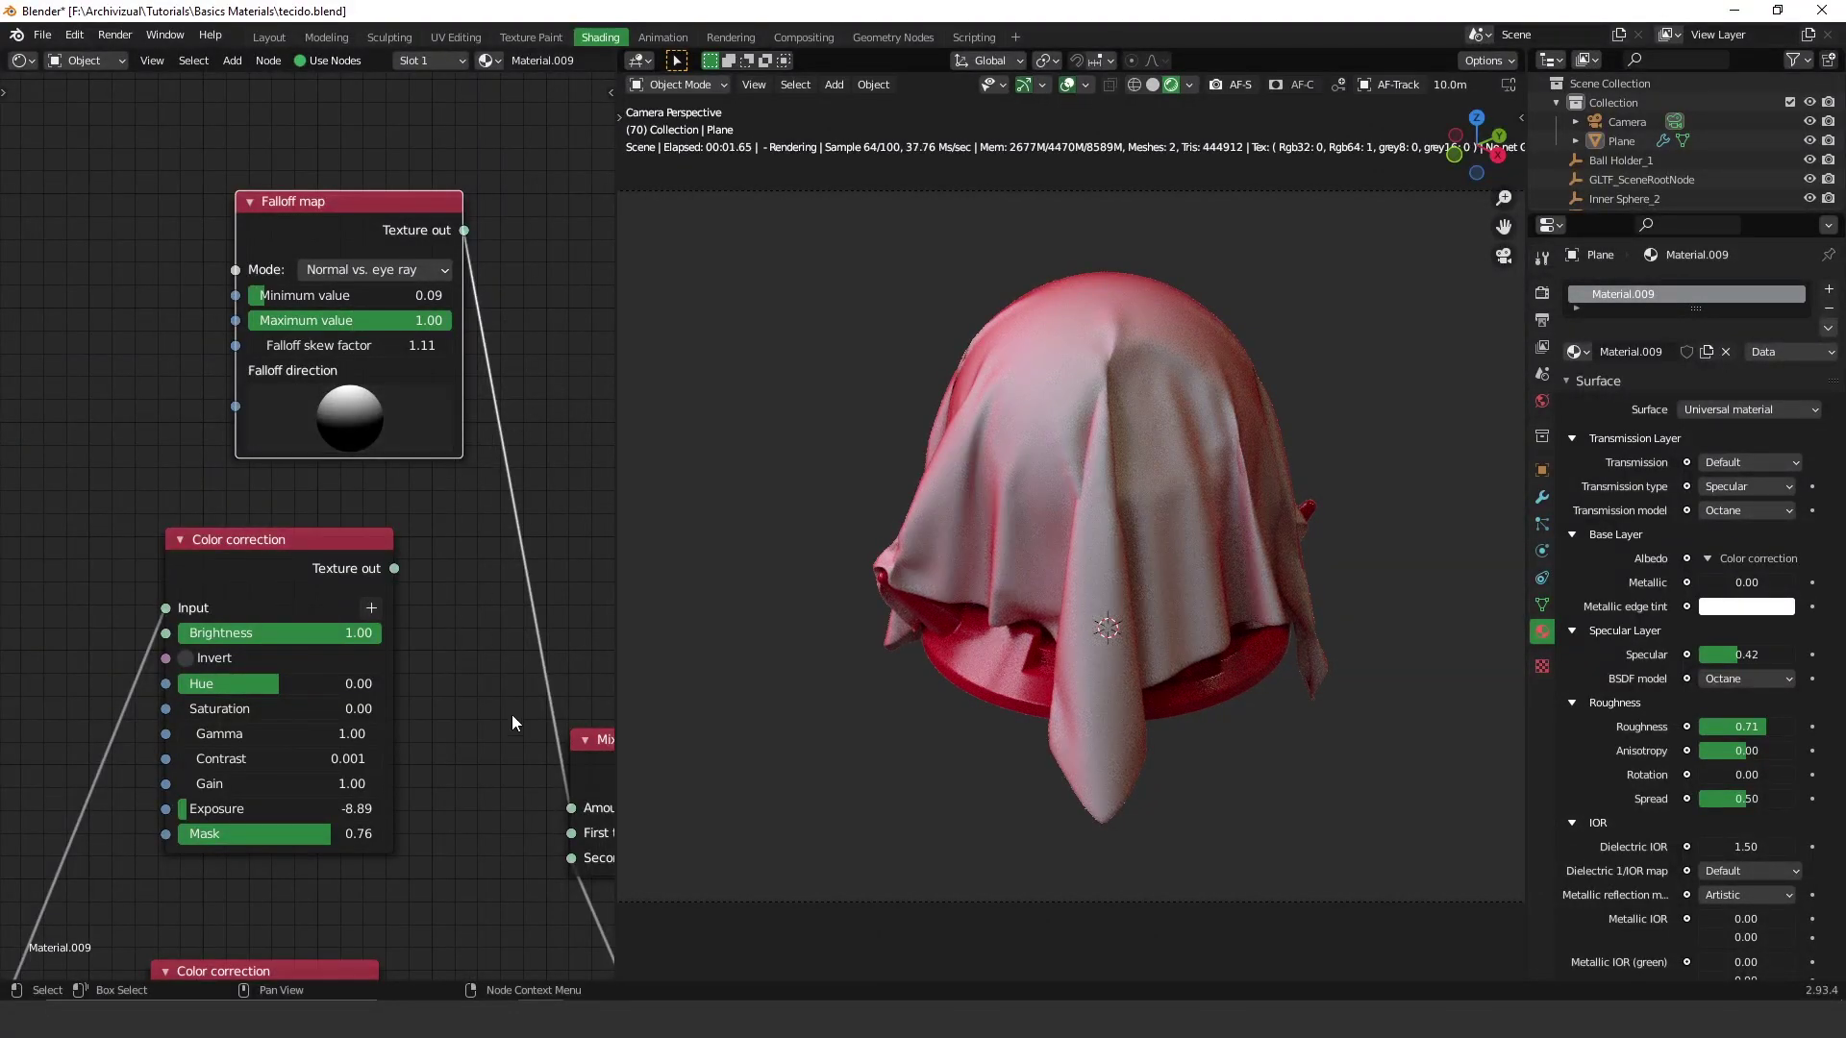
Reposition the red RGB color node and the Falloff map node around Mix texture.
{"action": "middle_click_drag", "start_coordinate": [532, 730], "coordinate": [430, 406]}
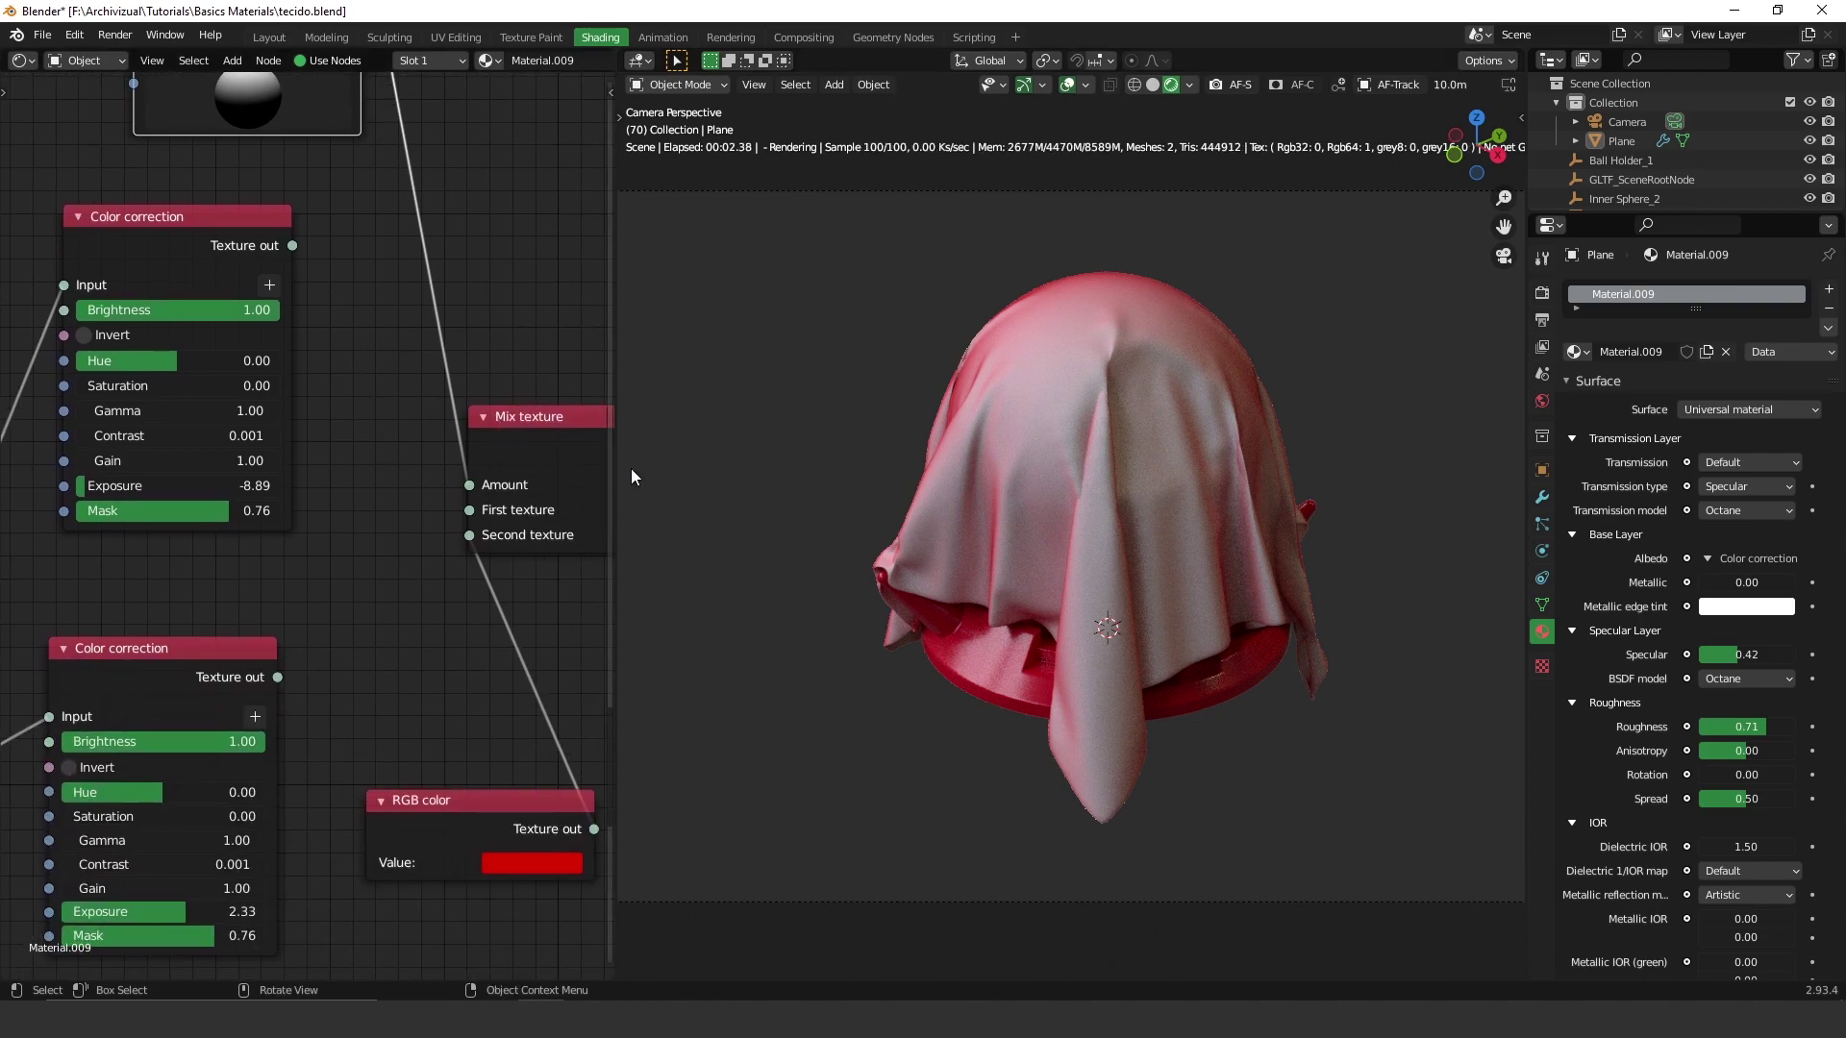
{"action": "left_click_drag", "start_coordinate": [512, 797], "coordinate": [447, 823]}
{"action": "middle_click_drag", "start_coordinate": [386, 353], "coordinate": [441, 654]}
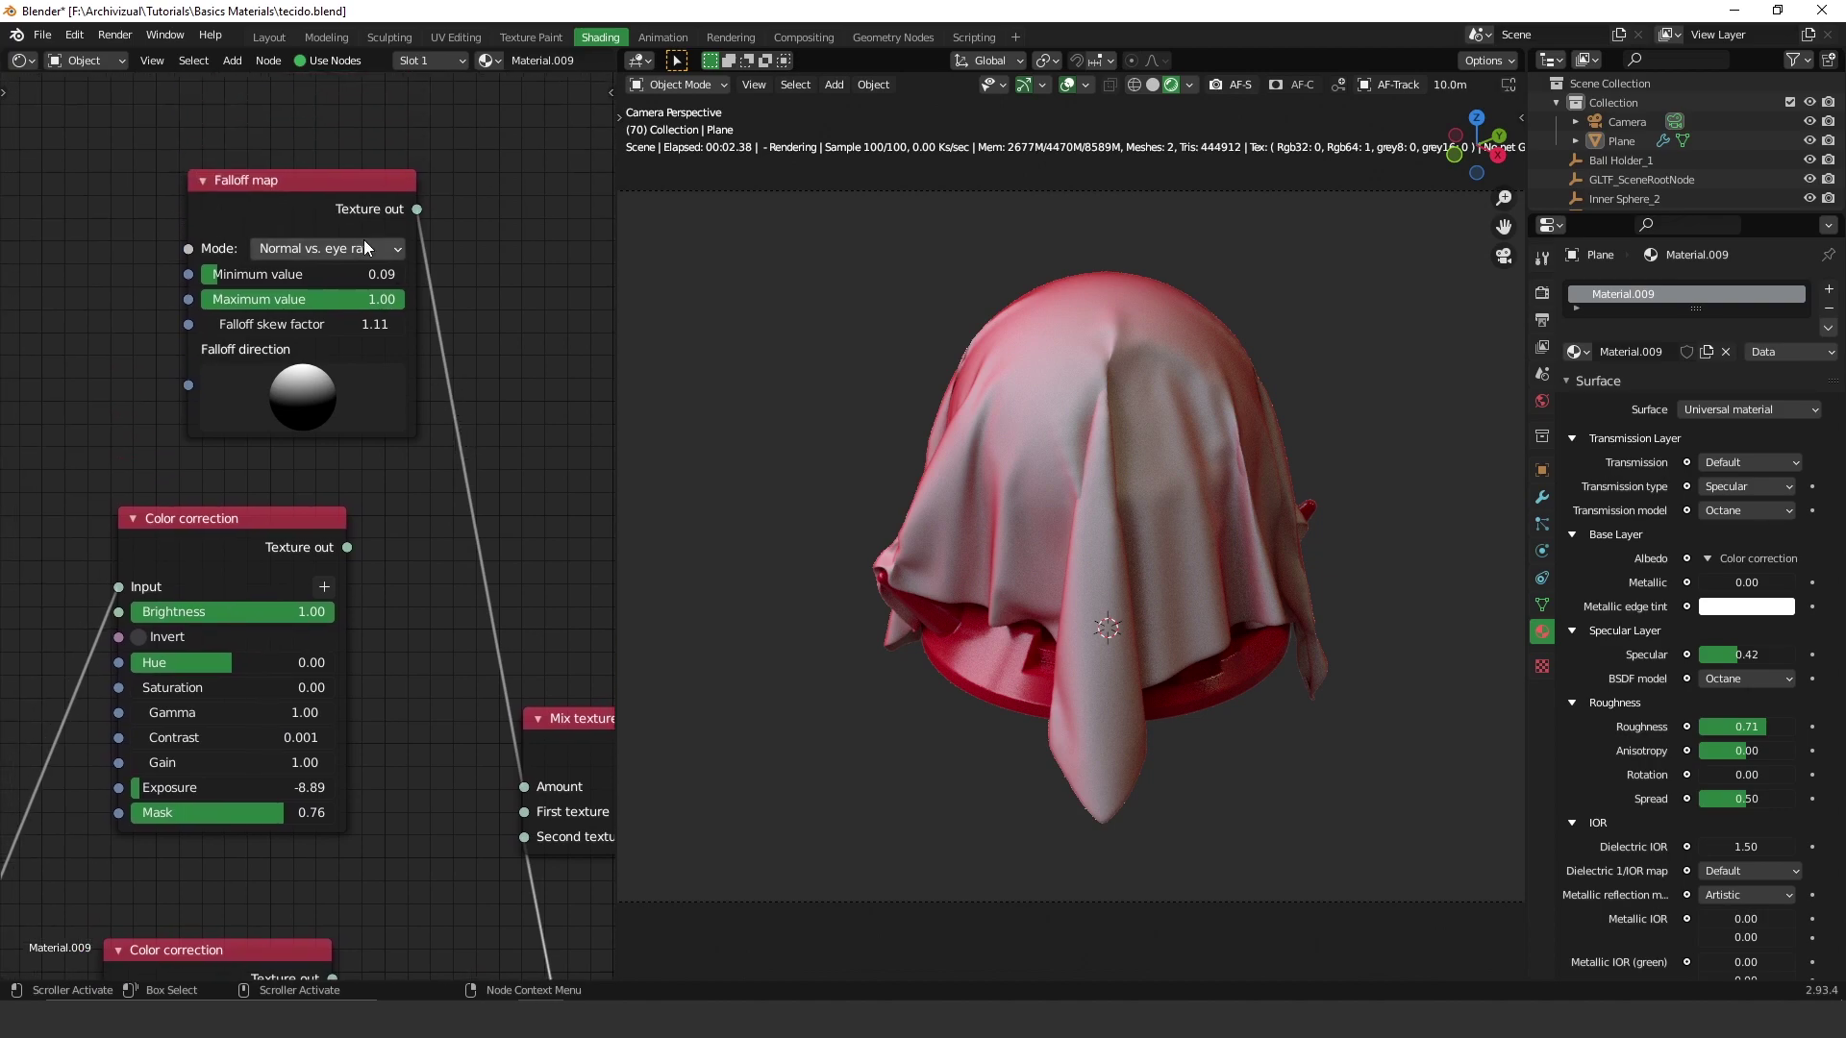
{"action": "mouse_move", "coordinate": [321, 193]}
{"action": "left_mouse_down"}
{"action": "mouse_move", "coordinate": [409, 189]}
{"action": "mouse_move", "coordinate": [321, 178]}
{"action": "left_mouse_up"}
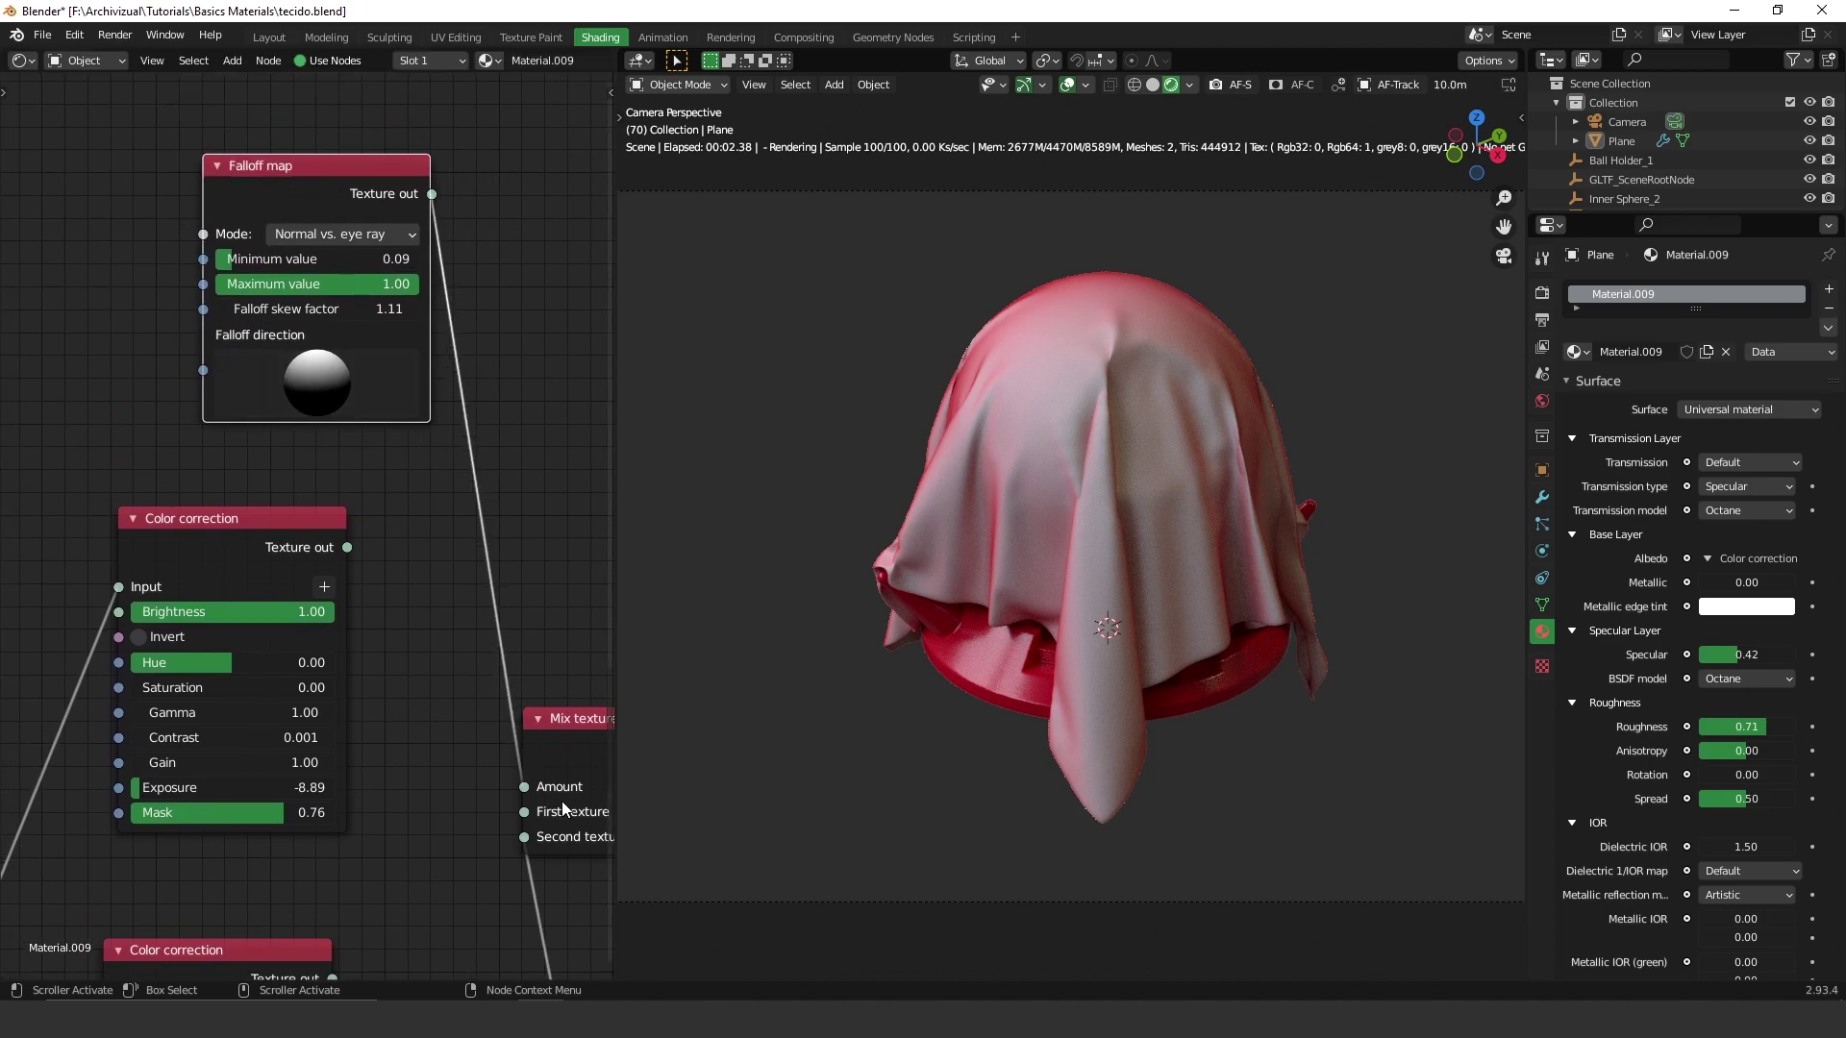
Move the red RGB color node slightly, duplicate it and place the copy above the original.
{"action": "middle_click_drag", "start_coordinate": [416, 659], "coordinate": [352, 315]}
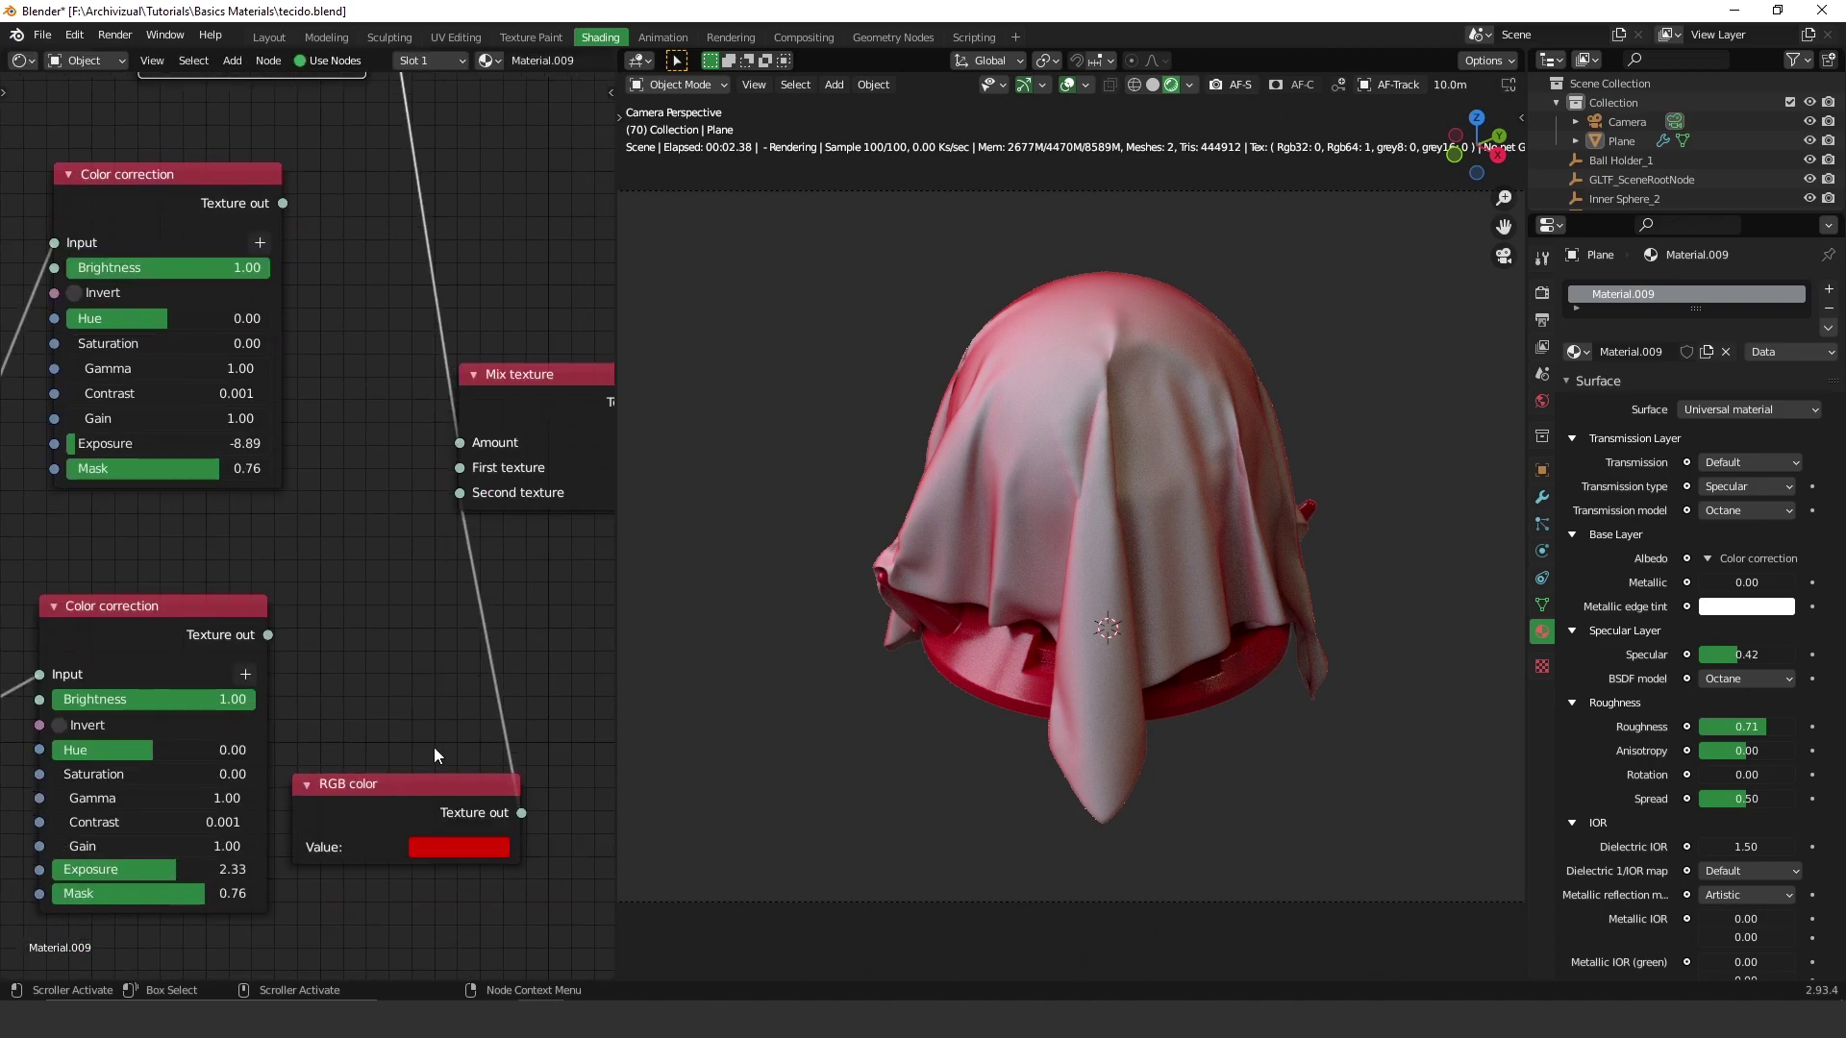
{"action": "left_click_drag", "start_coordinate": [442, 793], "coordinate": [472, 767]}
{"action": "left_click", "coordinate": [469, 694]}
{"action": "left_click", "coordinate": [456, 788]}
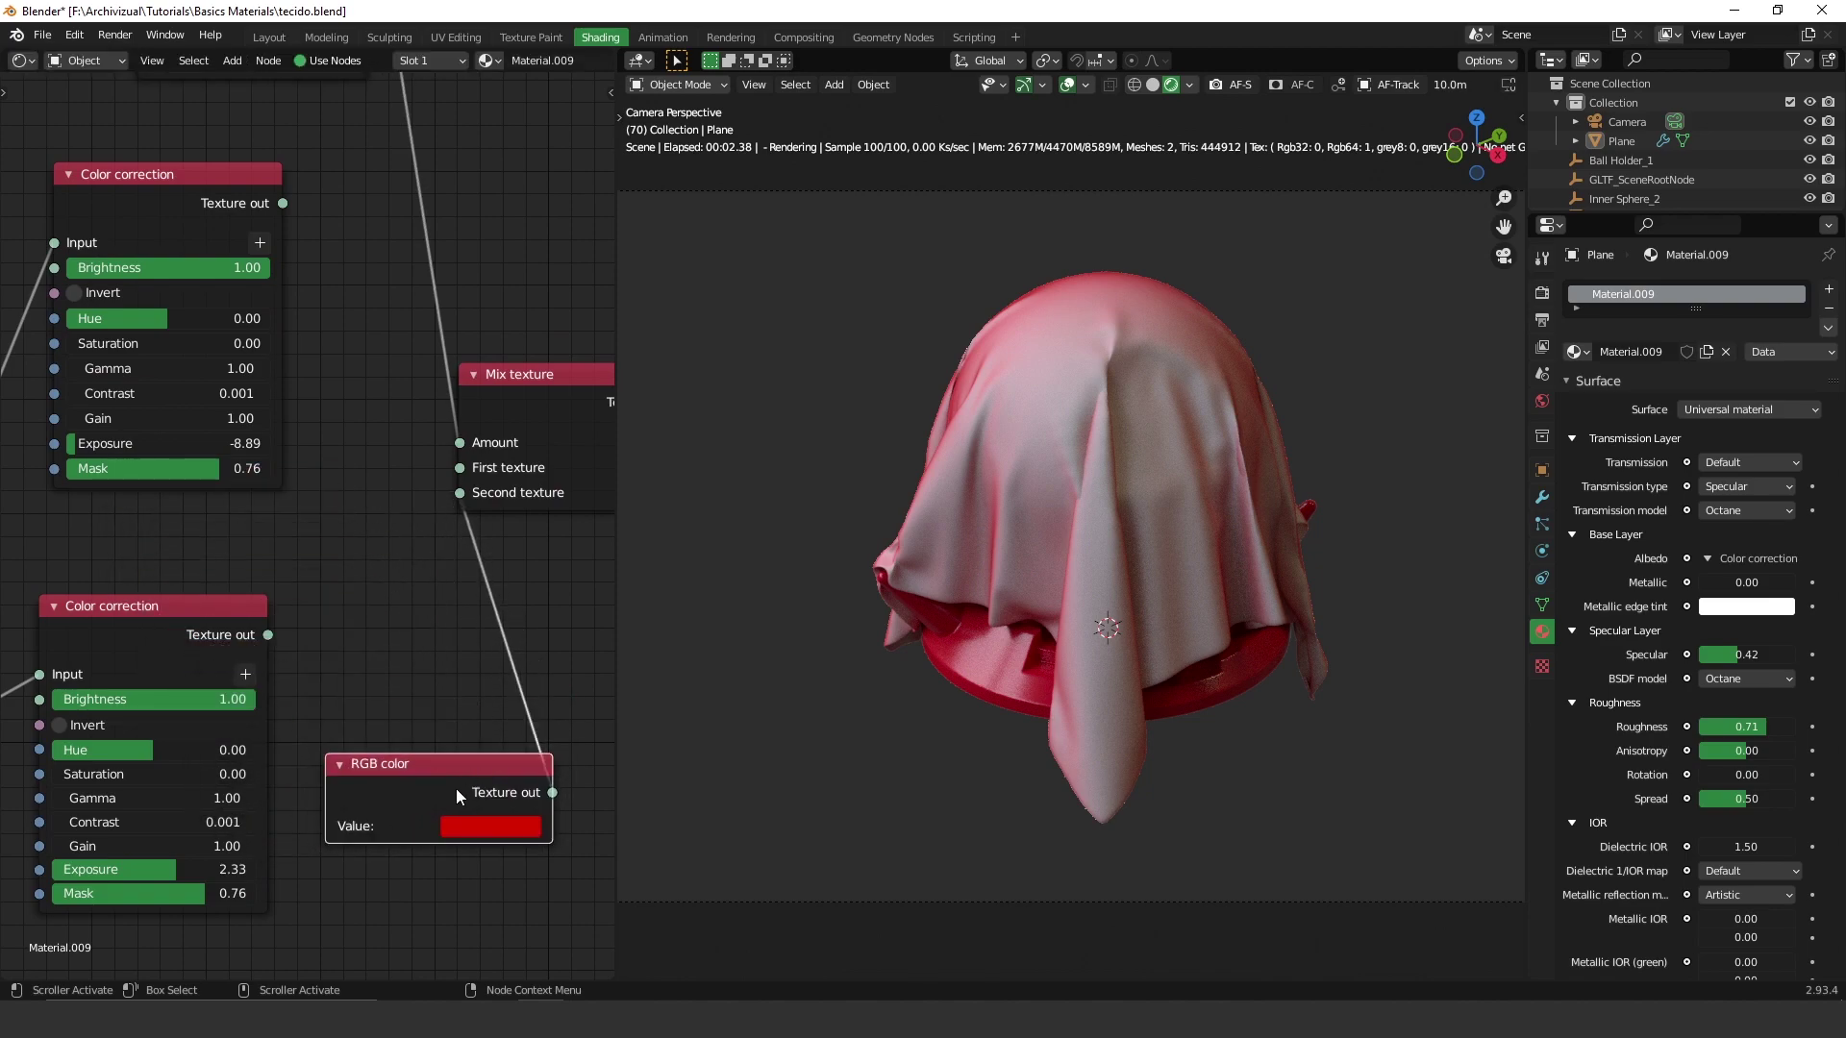
{"action": "key", "text": "shift+d"}
{"action": "left_click", "coordinate": [390, 585]}
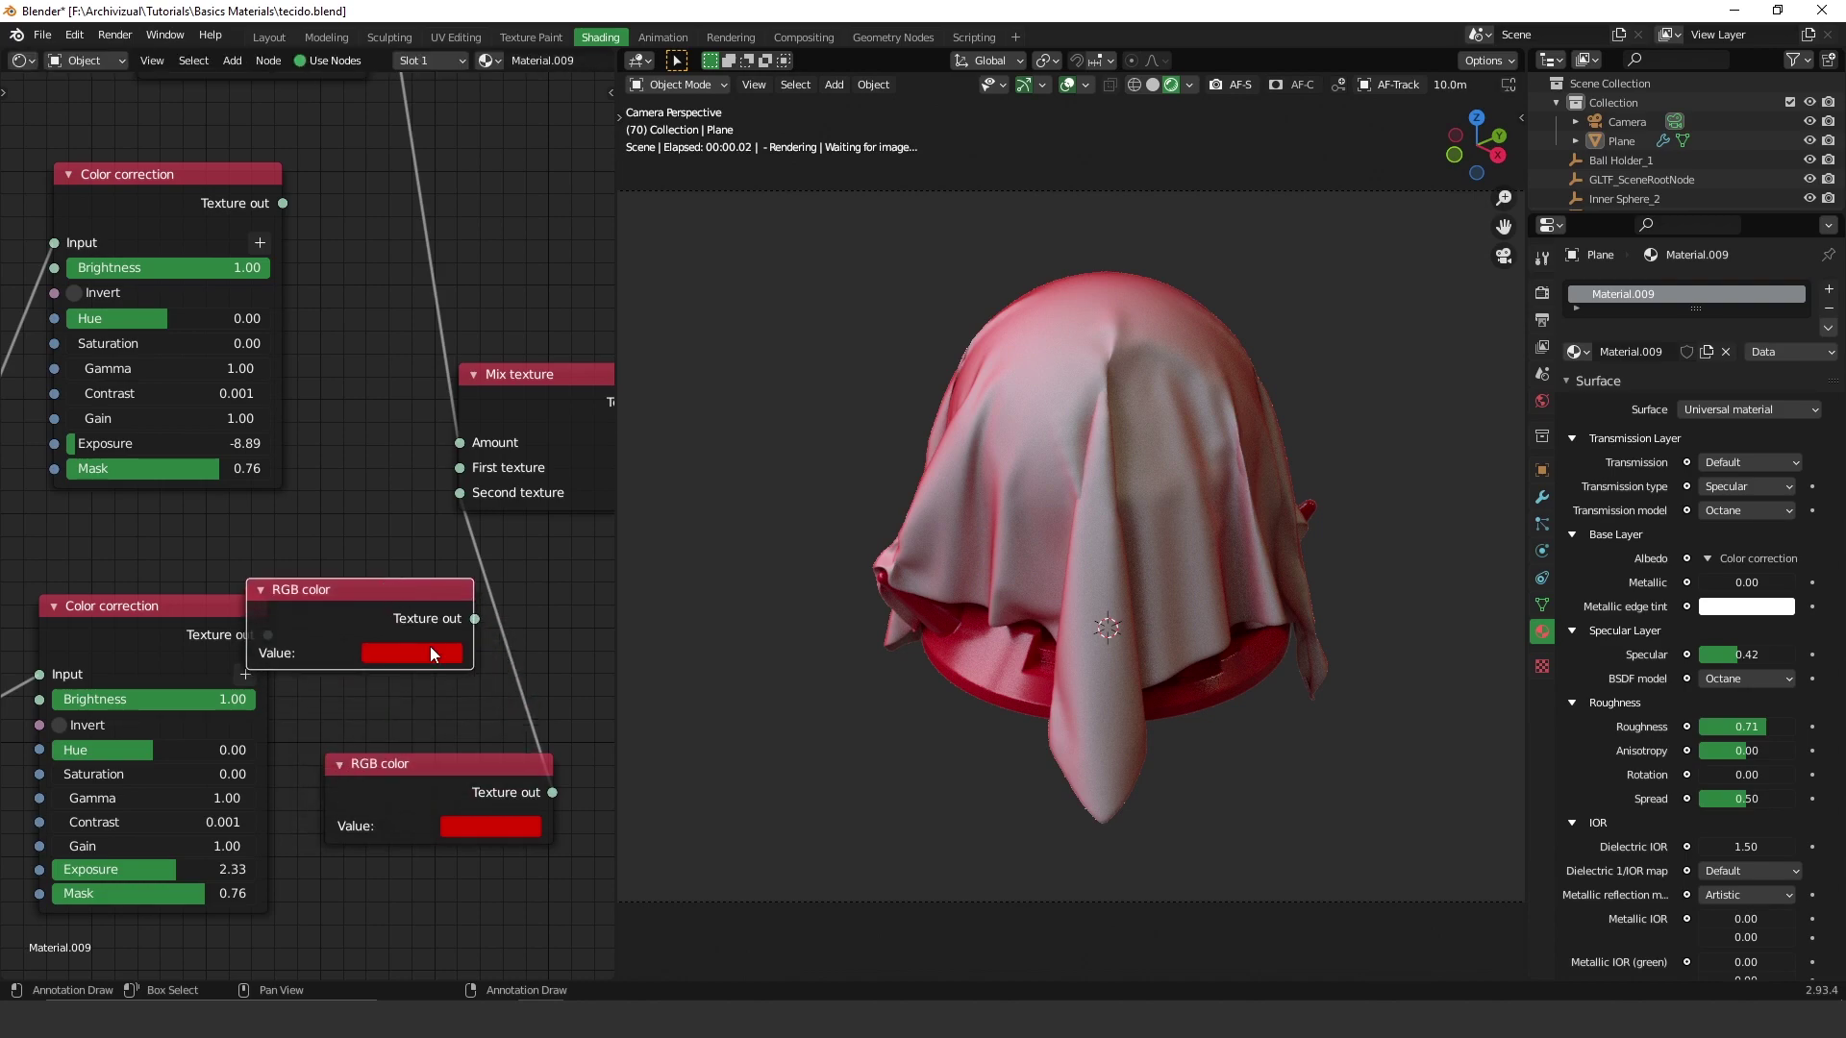
Set the duplicated RGB color node to blue and connect it to Mix texture's First texture input.
{"action": "left_click", "coordinate": [431, 650]}
{"action": "left_click", "coordinate": [423, 648]}
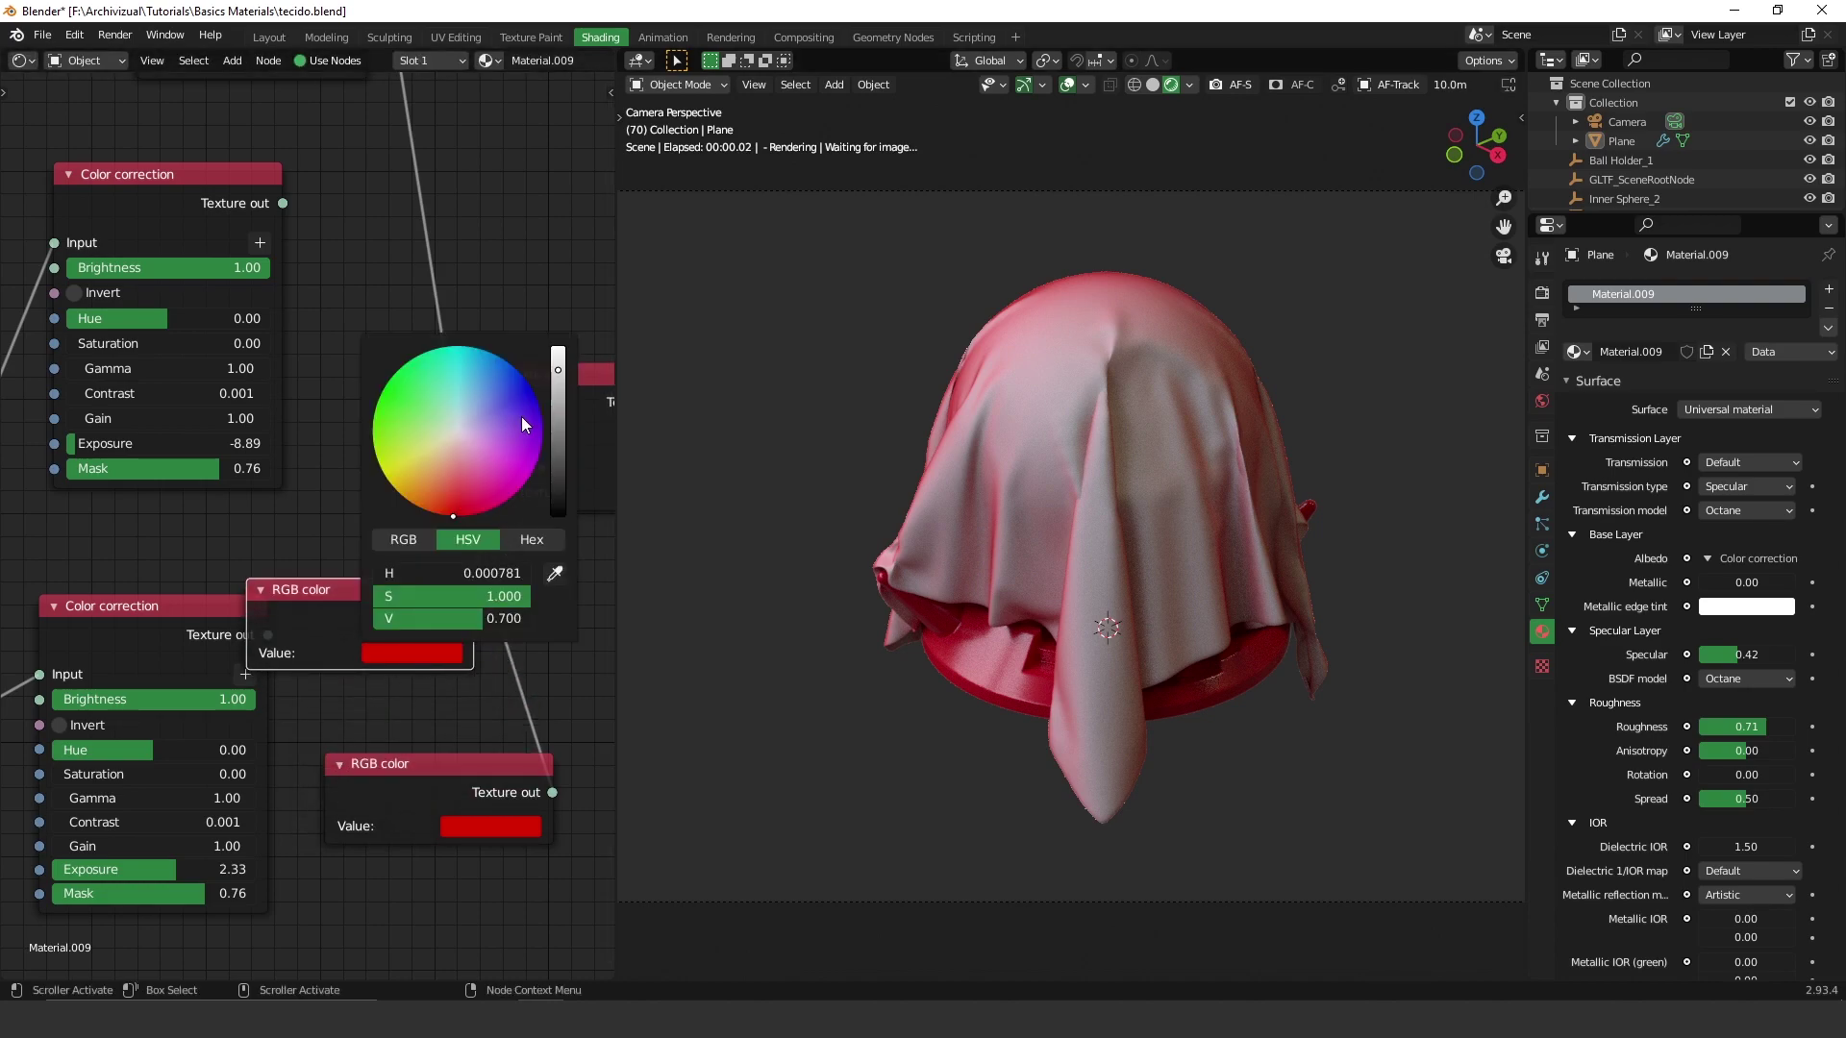
{"action": "left_click", "coordinate": [517, 417]}
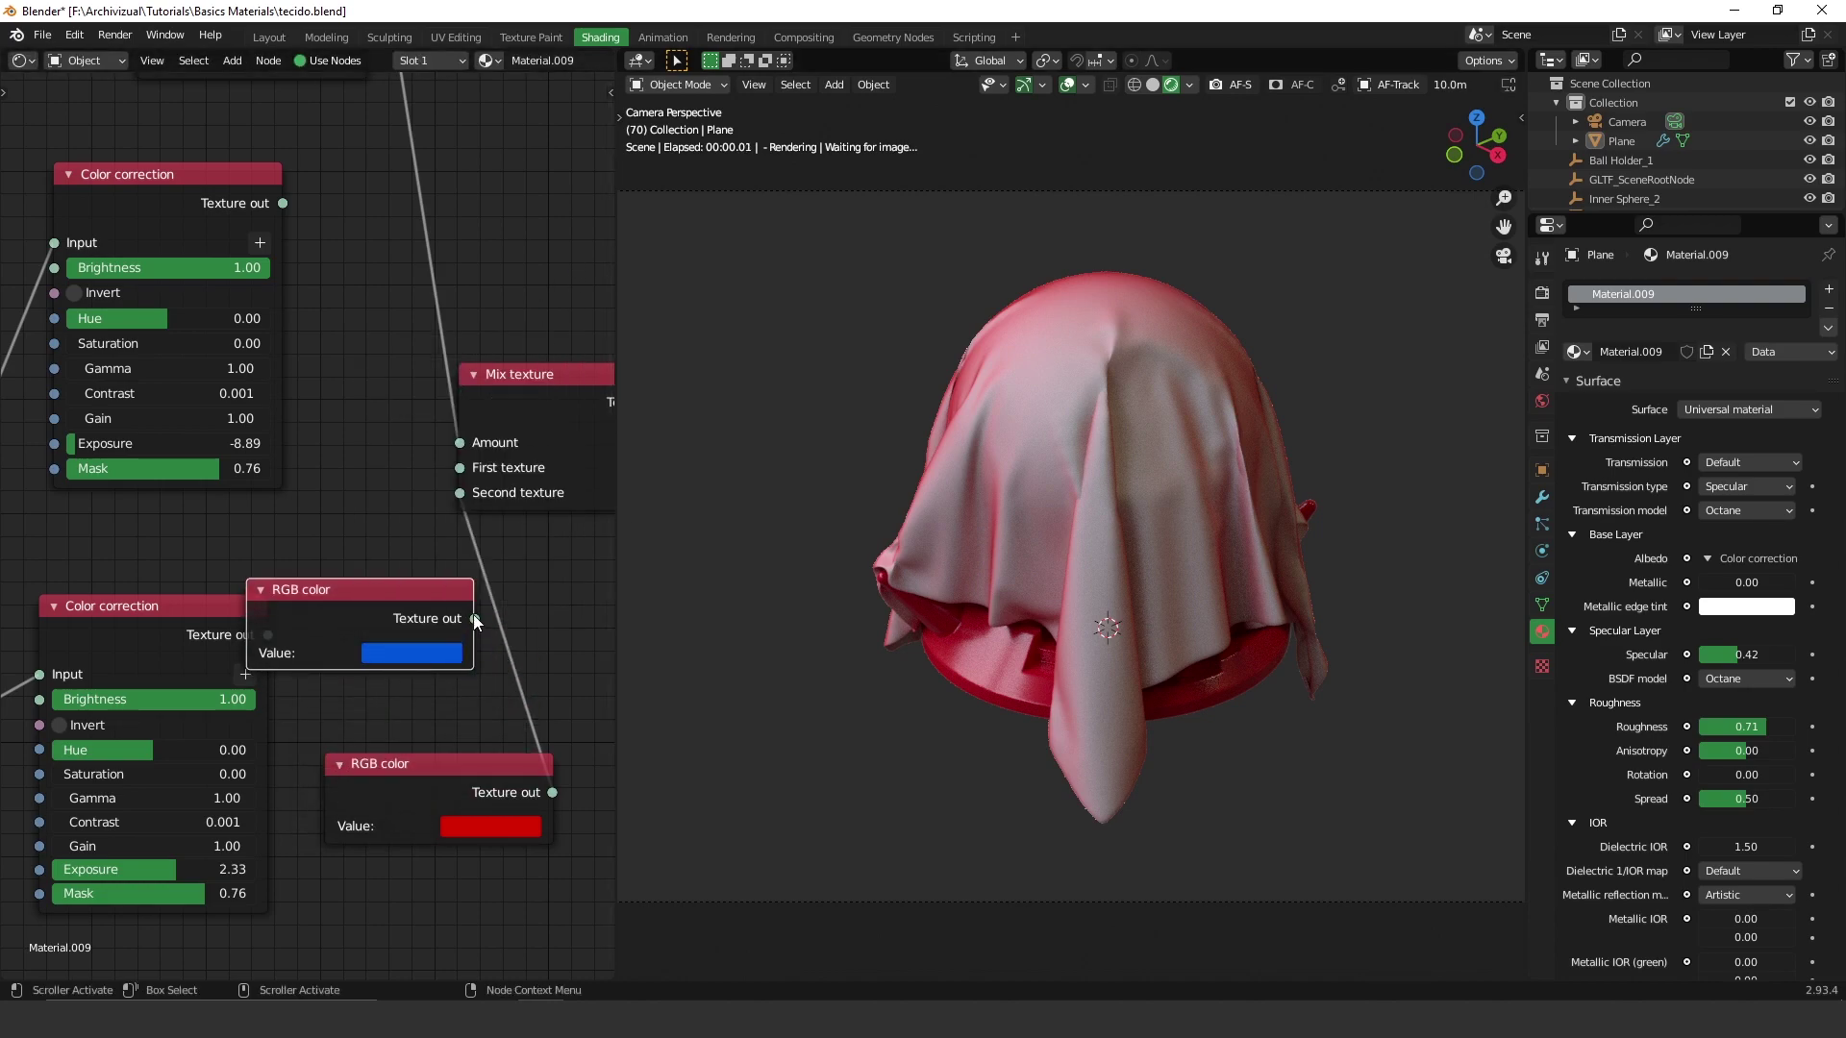
{"action": "left_click_drag", "start_coordinate": [475, 620], "coordinate": [460, 492]}
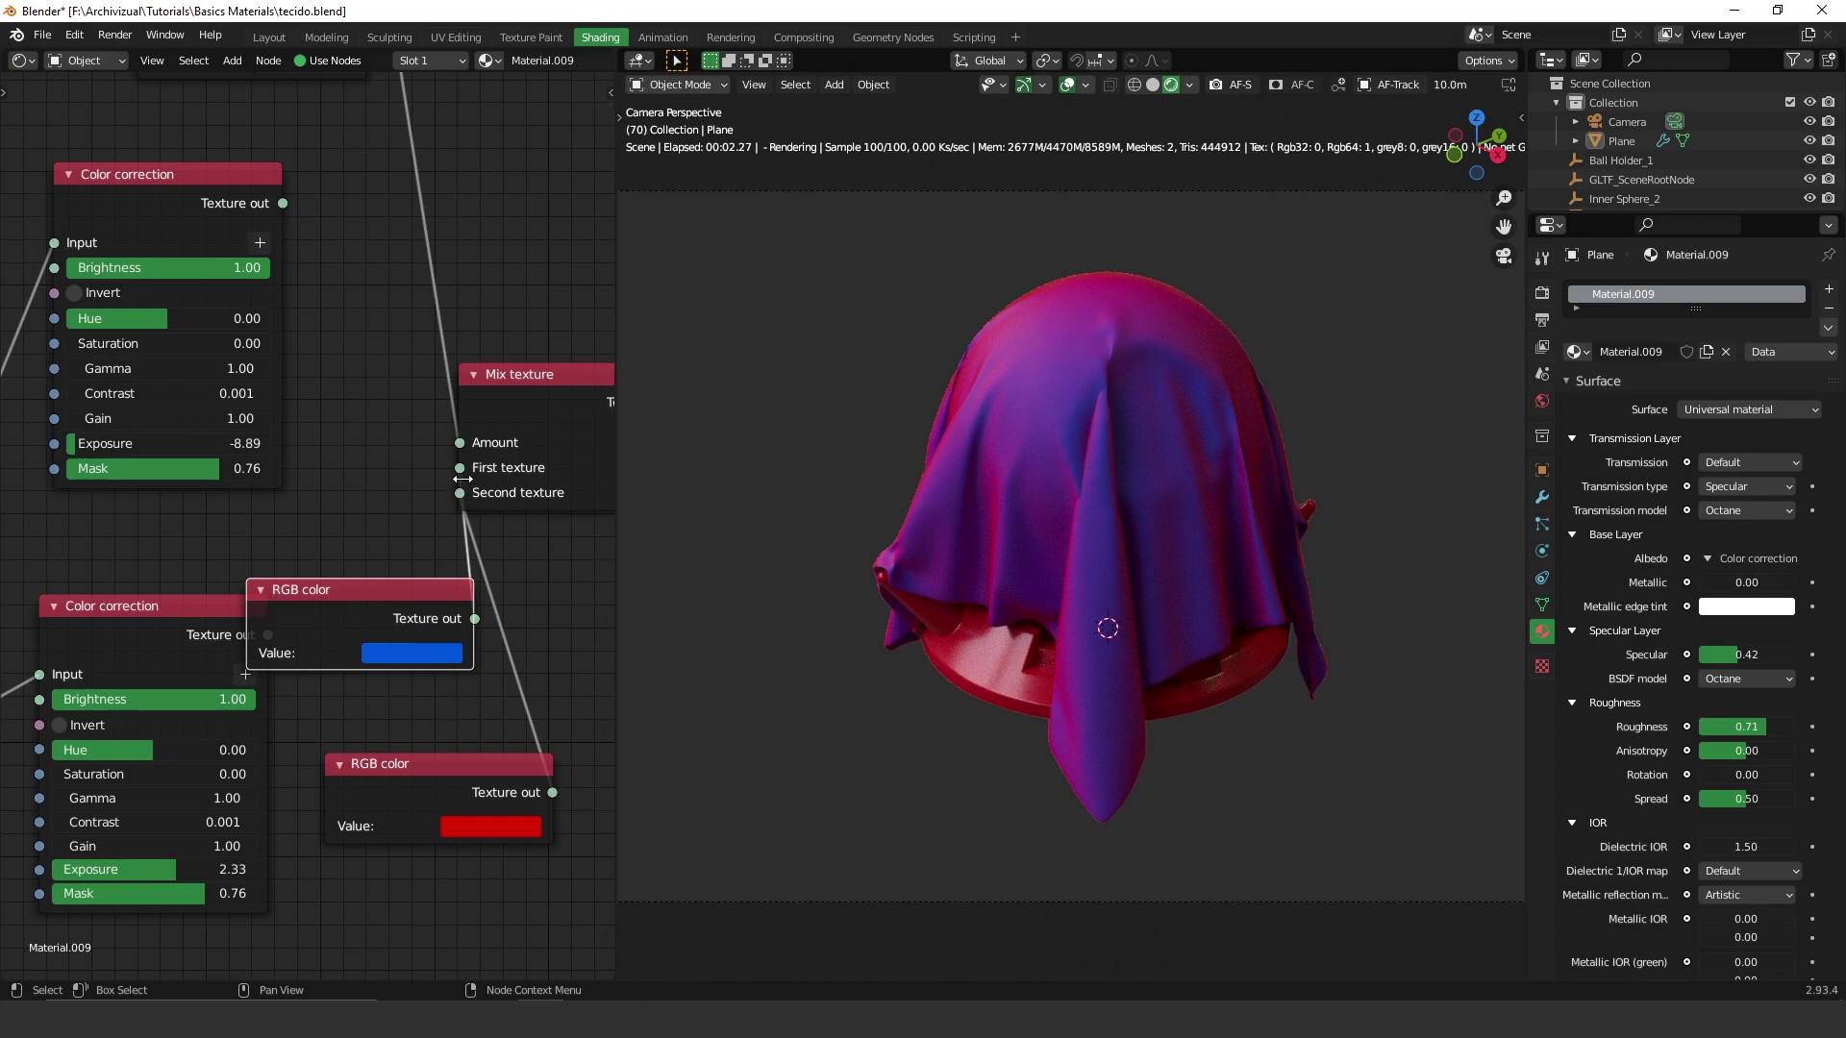
Delete both RGB color nodes and reconnect the Color correction node with exposure 2.33 to Mix texture's Second texture input.
{"action": "left_click_drag", "start_coordinate": [460, 467], "coordinate": [380, 571]}
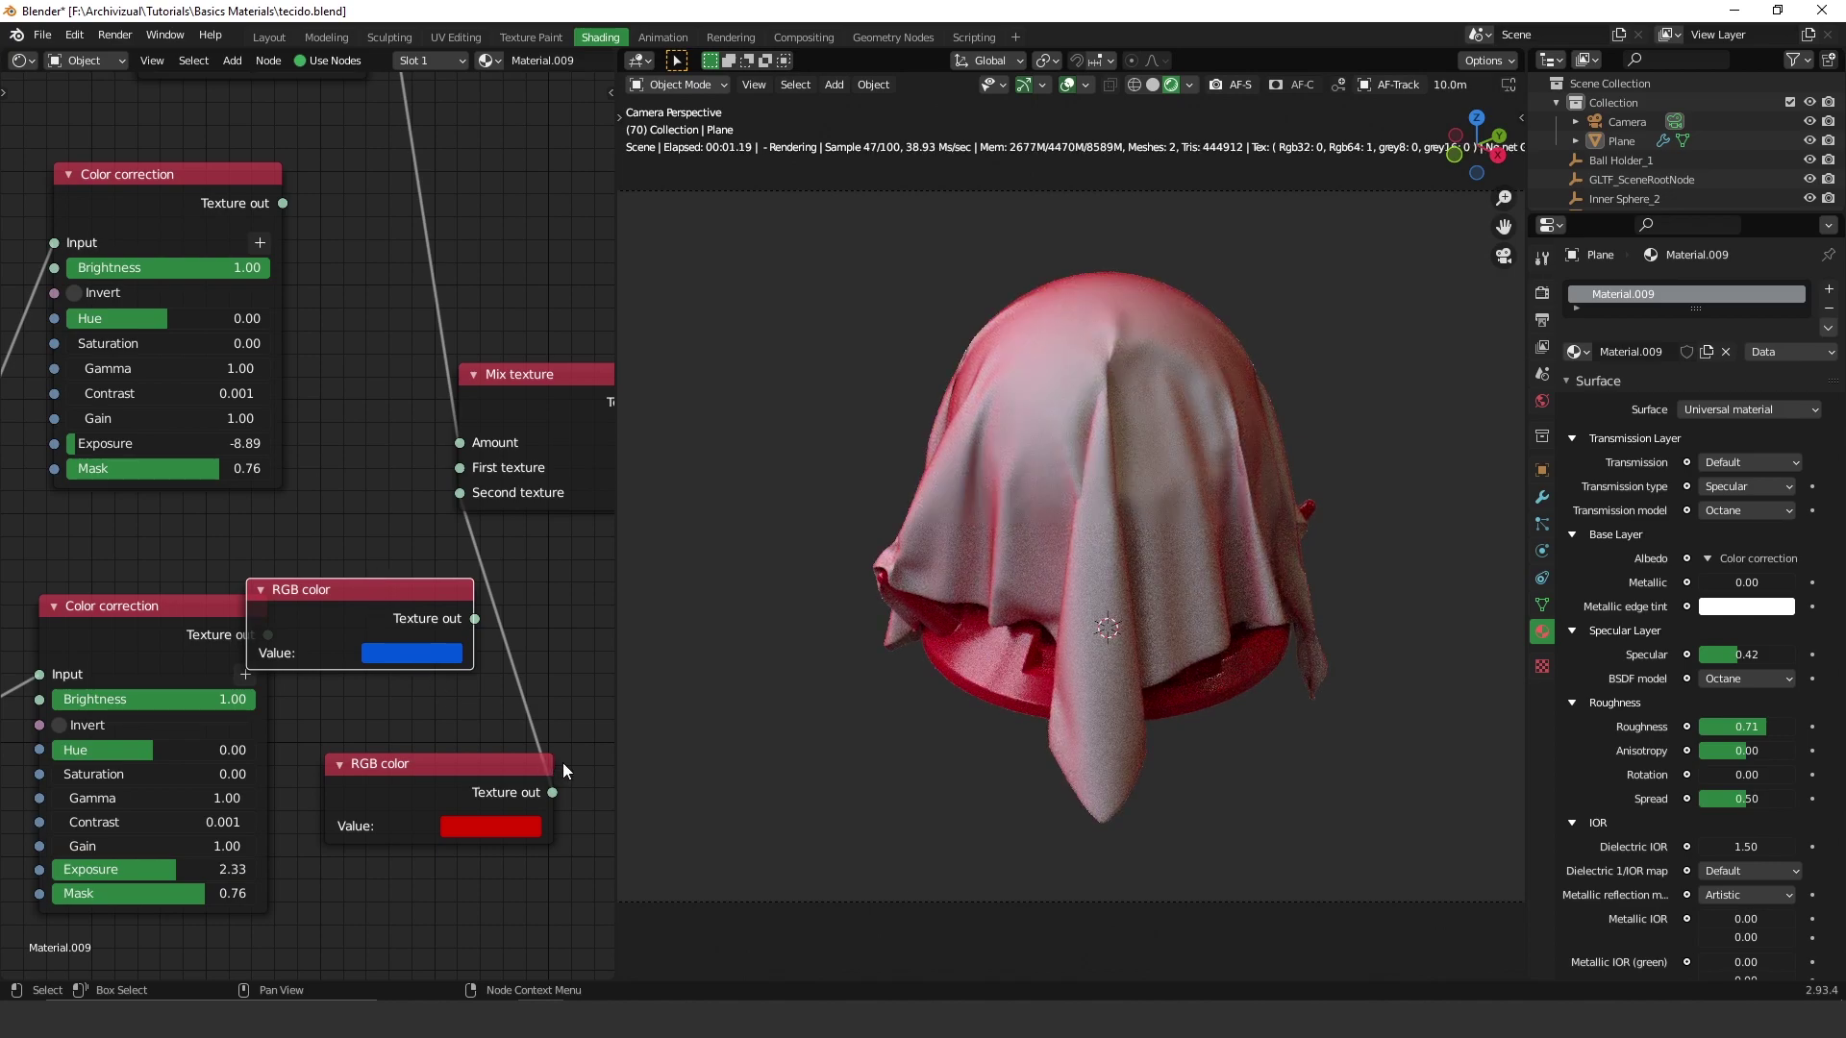
{"action": "key", "text": "x"}
{"action": "left_click", "coordinate": [506, 760]}
{"action": "key", "text": "x"}
{"action": "left_click_drag", "start_coordinate": [268, 634], "coordinate": [460, 492]}
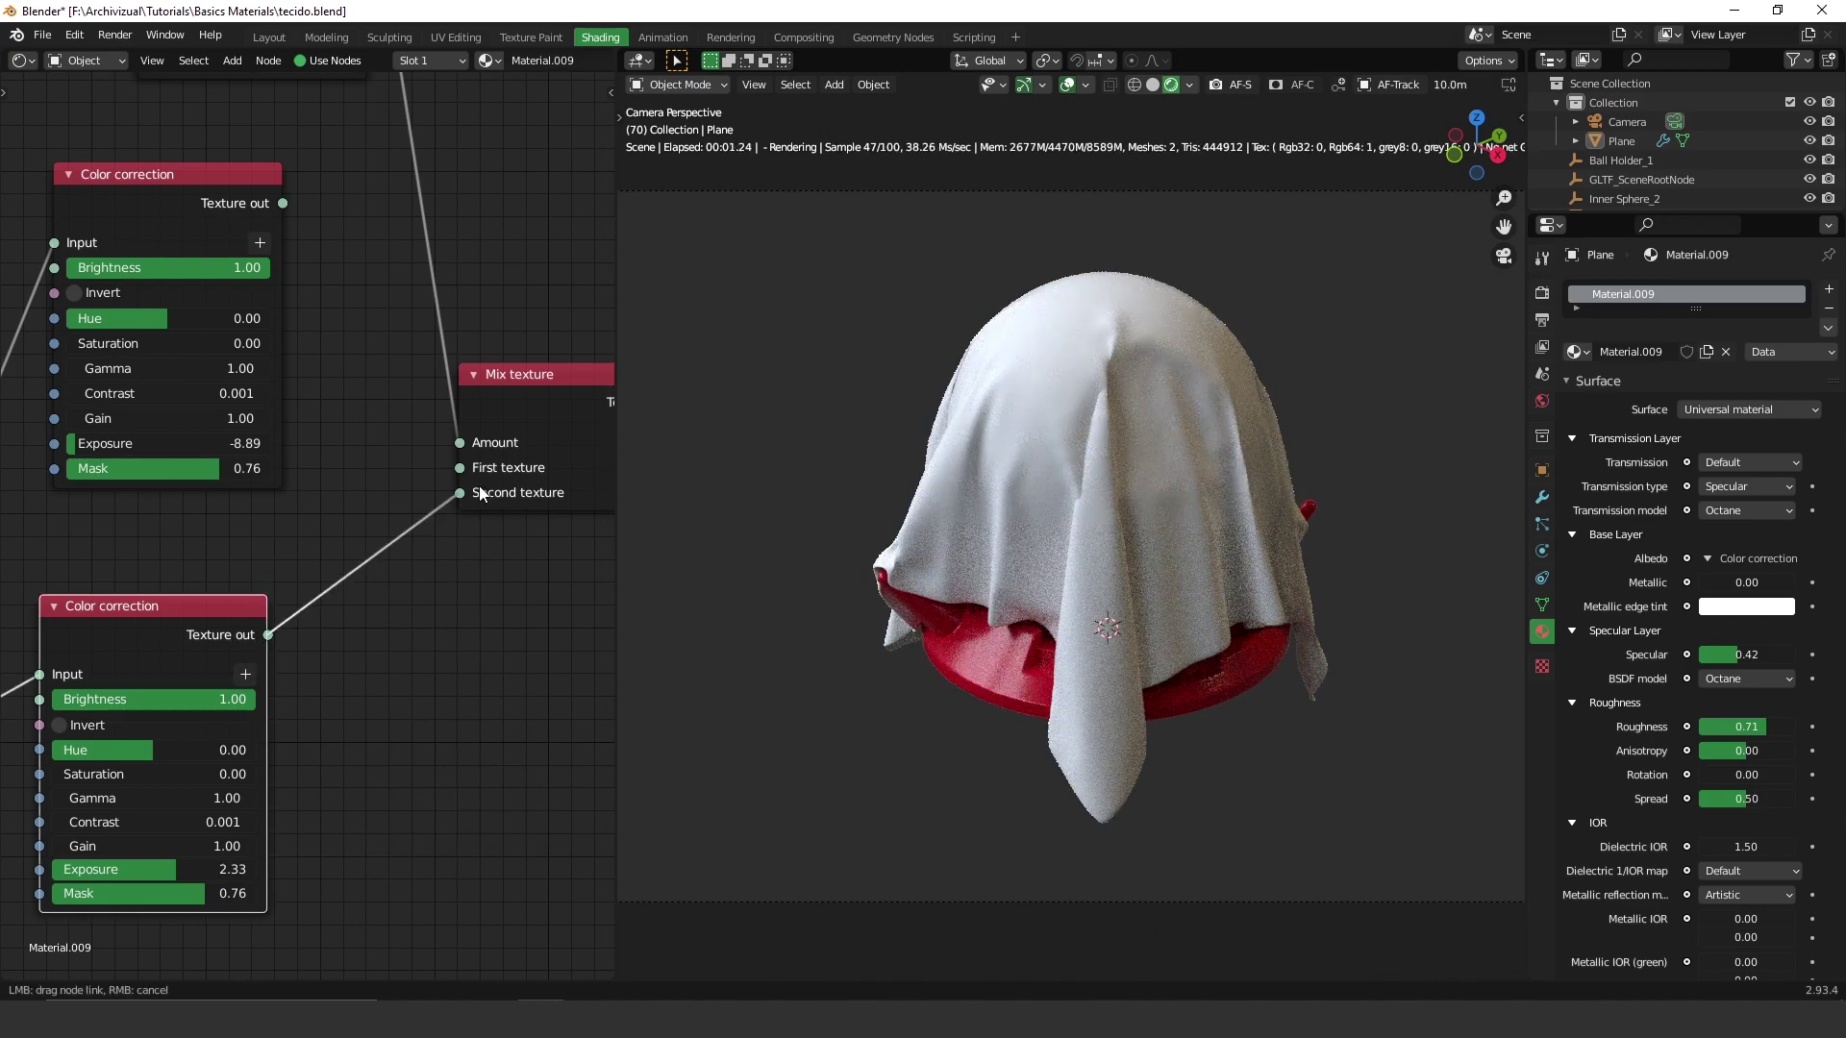
Connect the Color correction node with exposure -8.89 to Mix texture's First texture input, and reposition the Mix texture and Falloff map nodes.
{"action": "left_click_drag", "start_coordinate": [284, 203], "coordinate": [453, 469]}
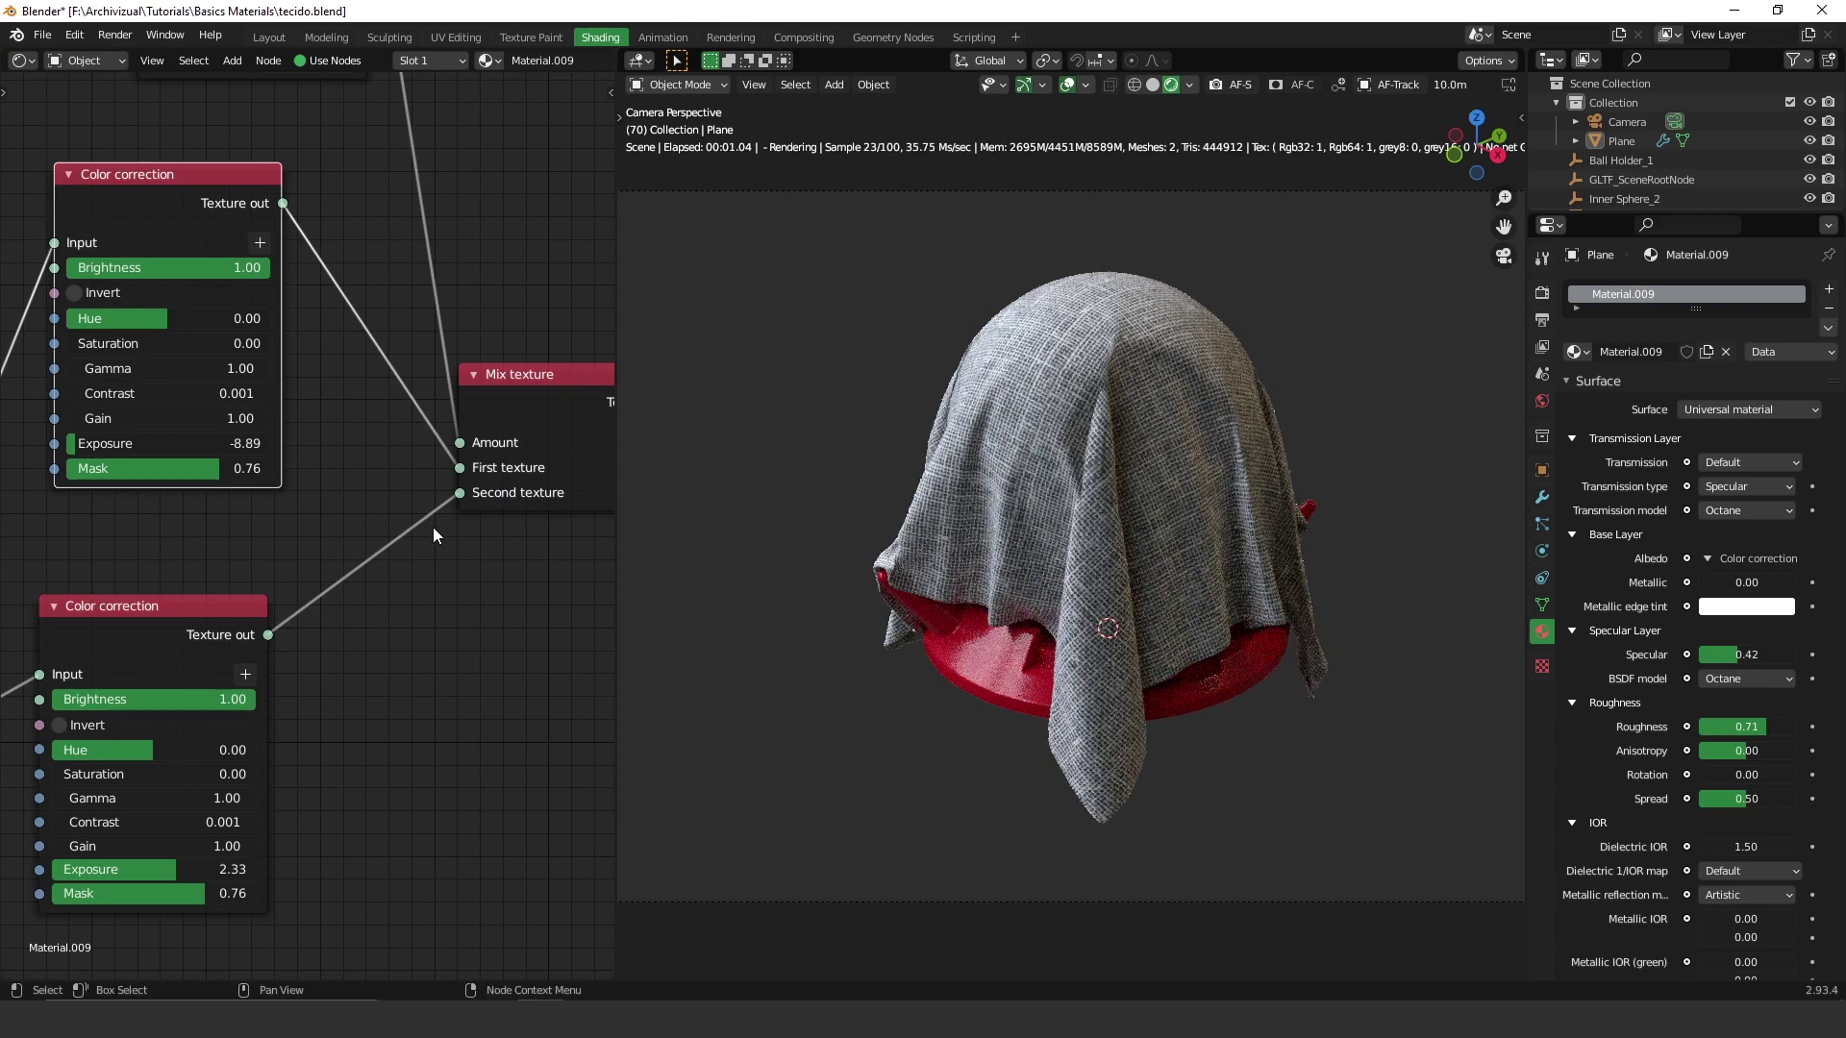
{"action": "middle_click_drag", "start_coordinate": [425, 531], "coordinate": [248, 515]}
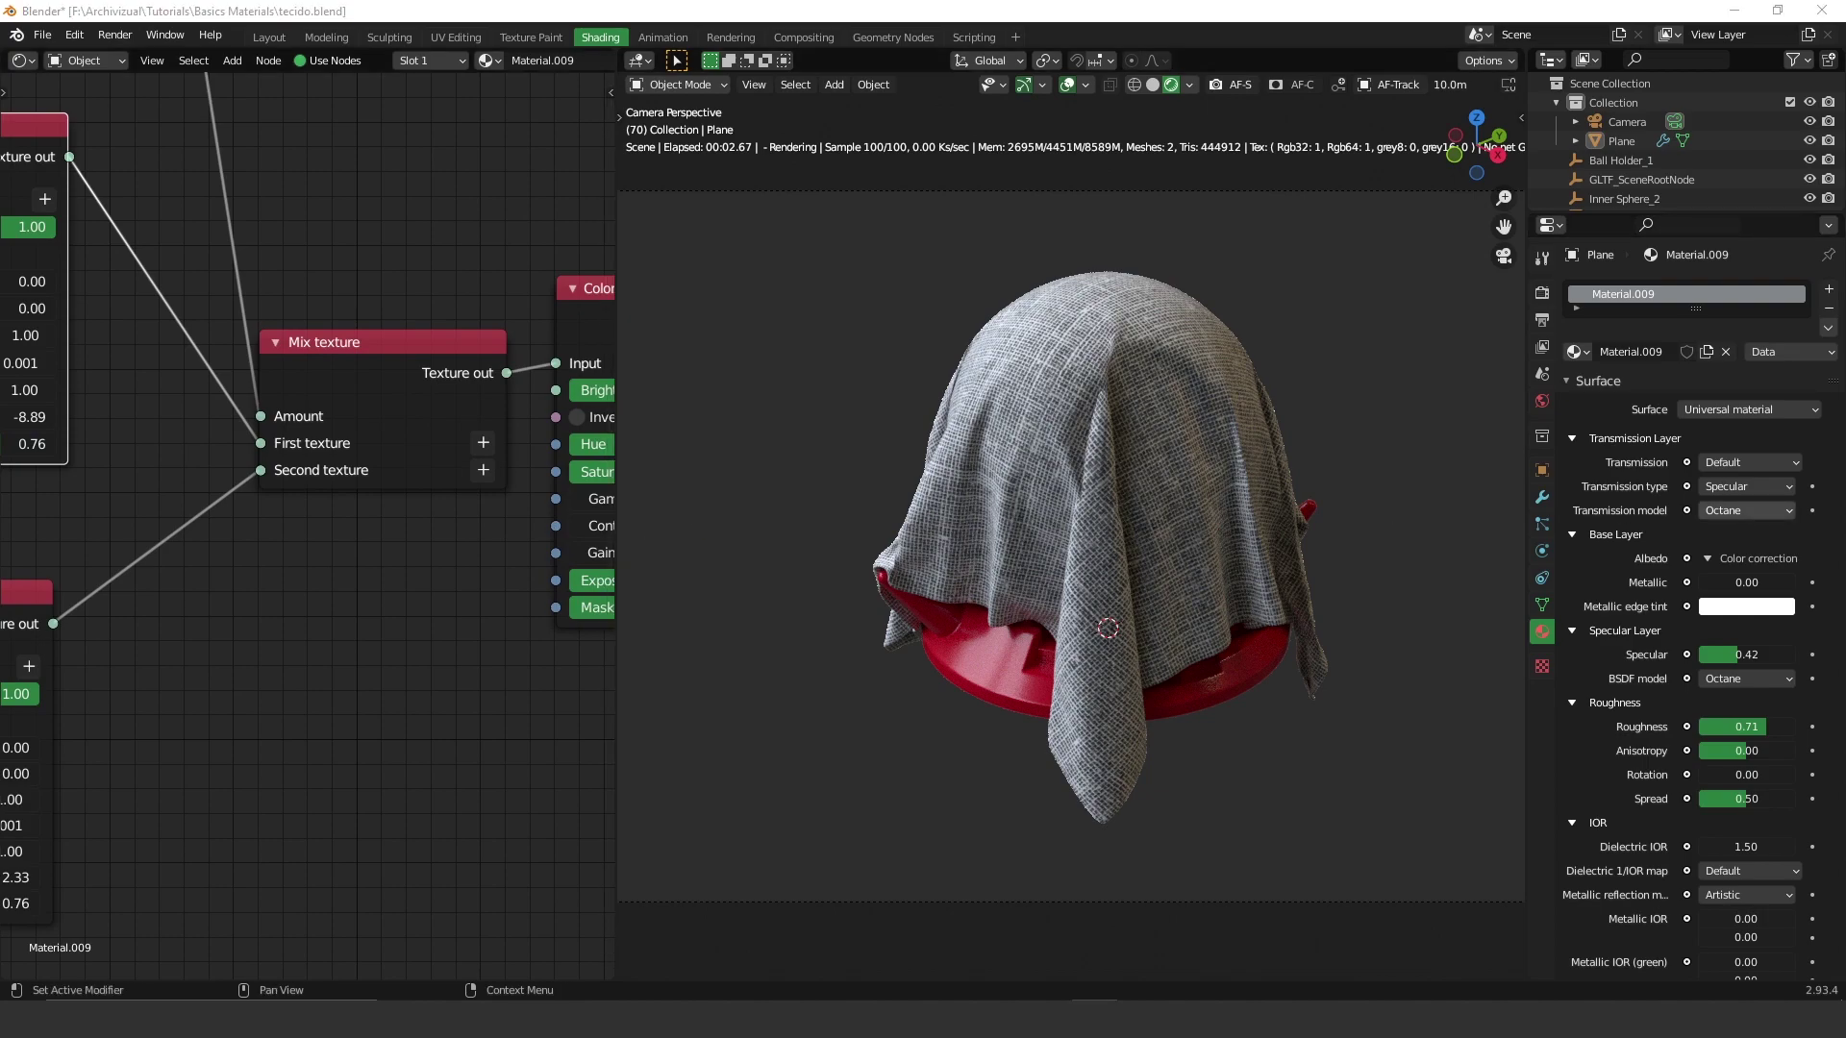
{"action": "middle_click_drag", "start_coordinate": [290, 308], "coordinate": [331, 567]}
{"action": "scroll", "coordinate": [336, 550], "scroll_direction": "down", "scroll_amount": 4}
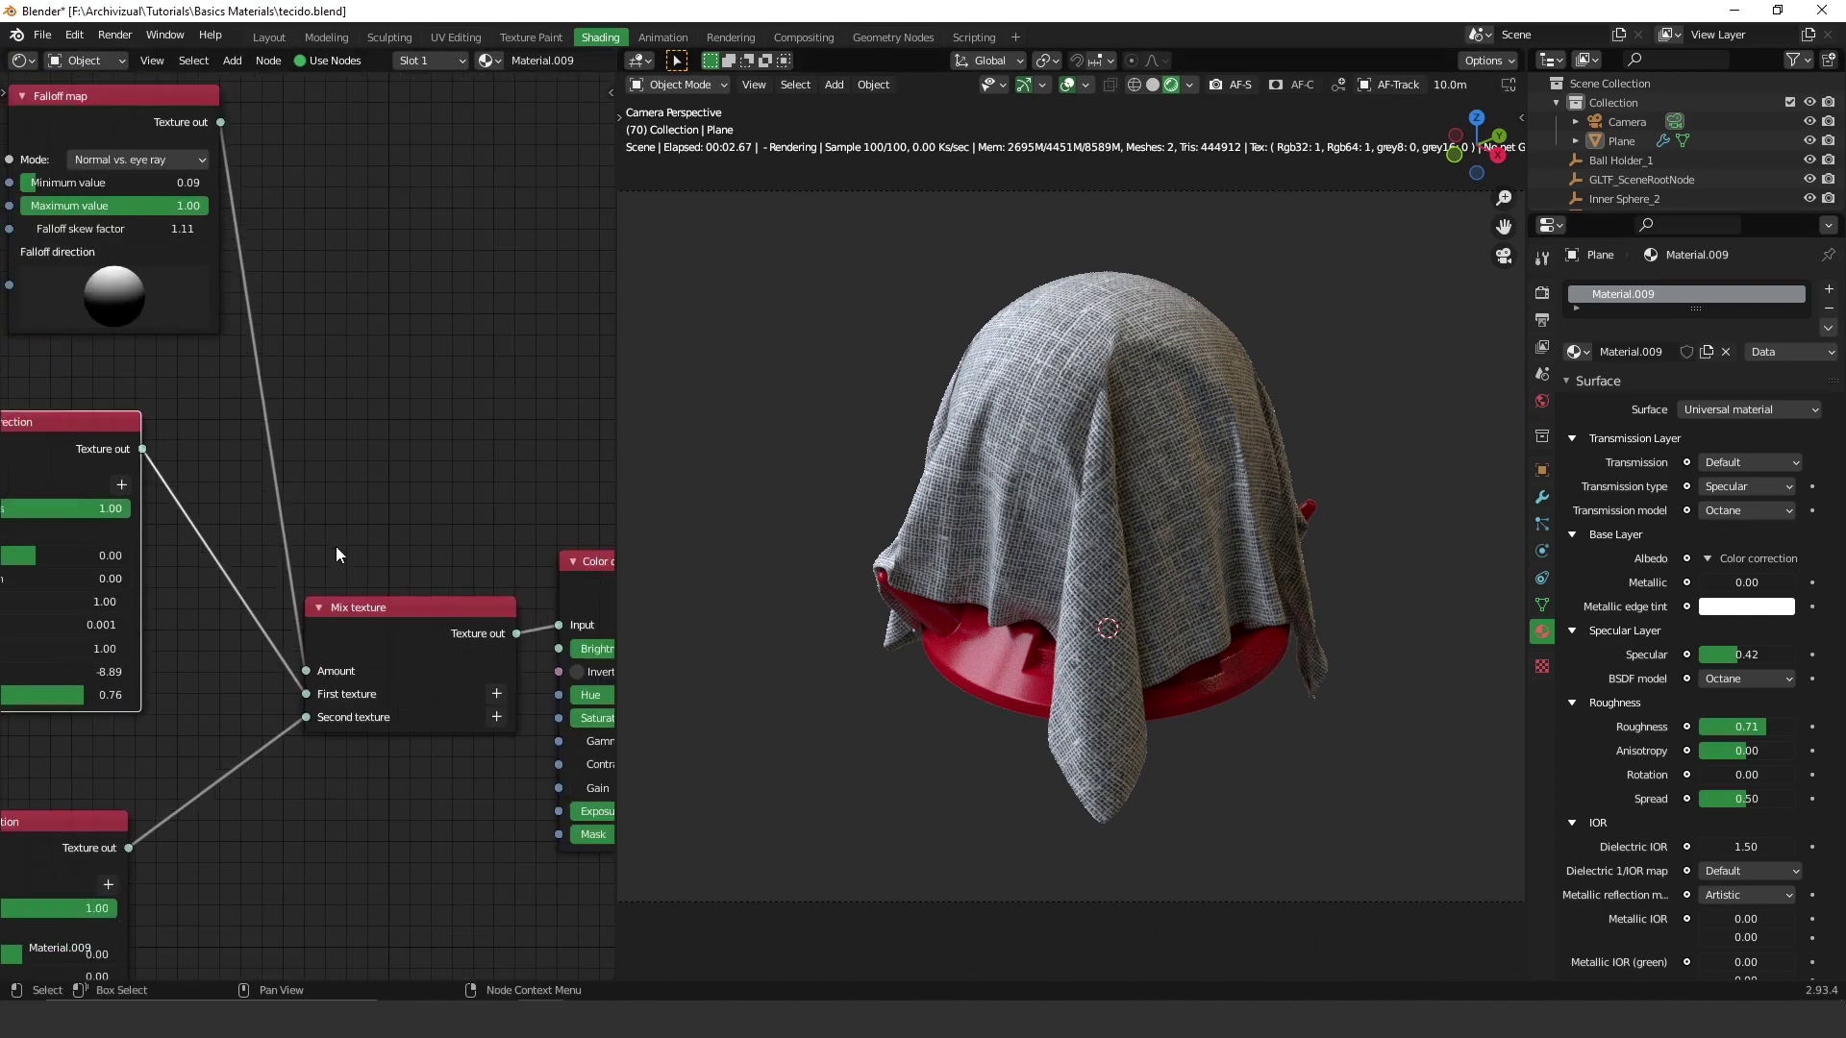
{"action": "left_click_drag", "start_coordinate": [377, 603], "coordinate": [380, 302]}
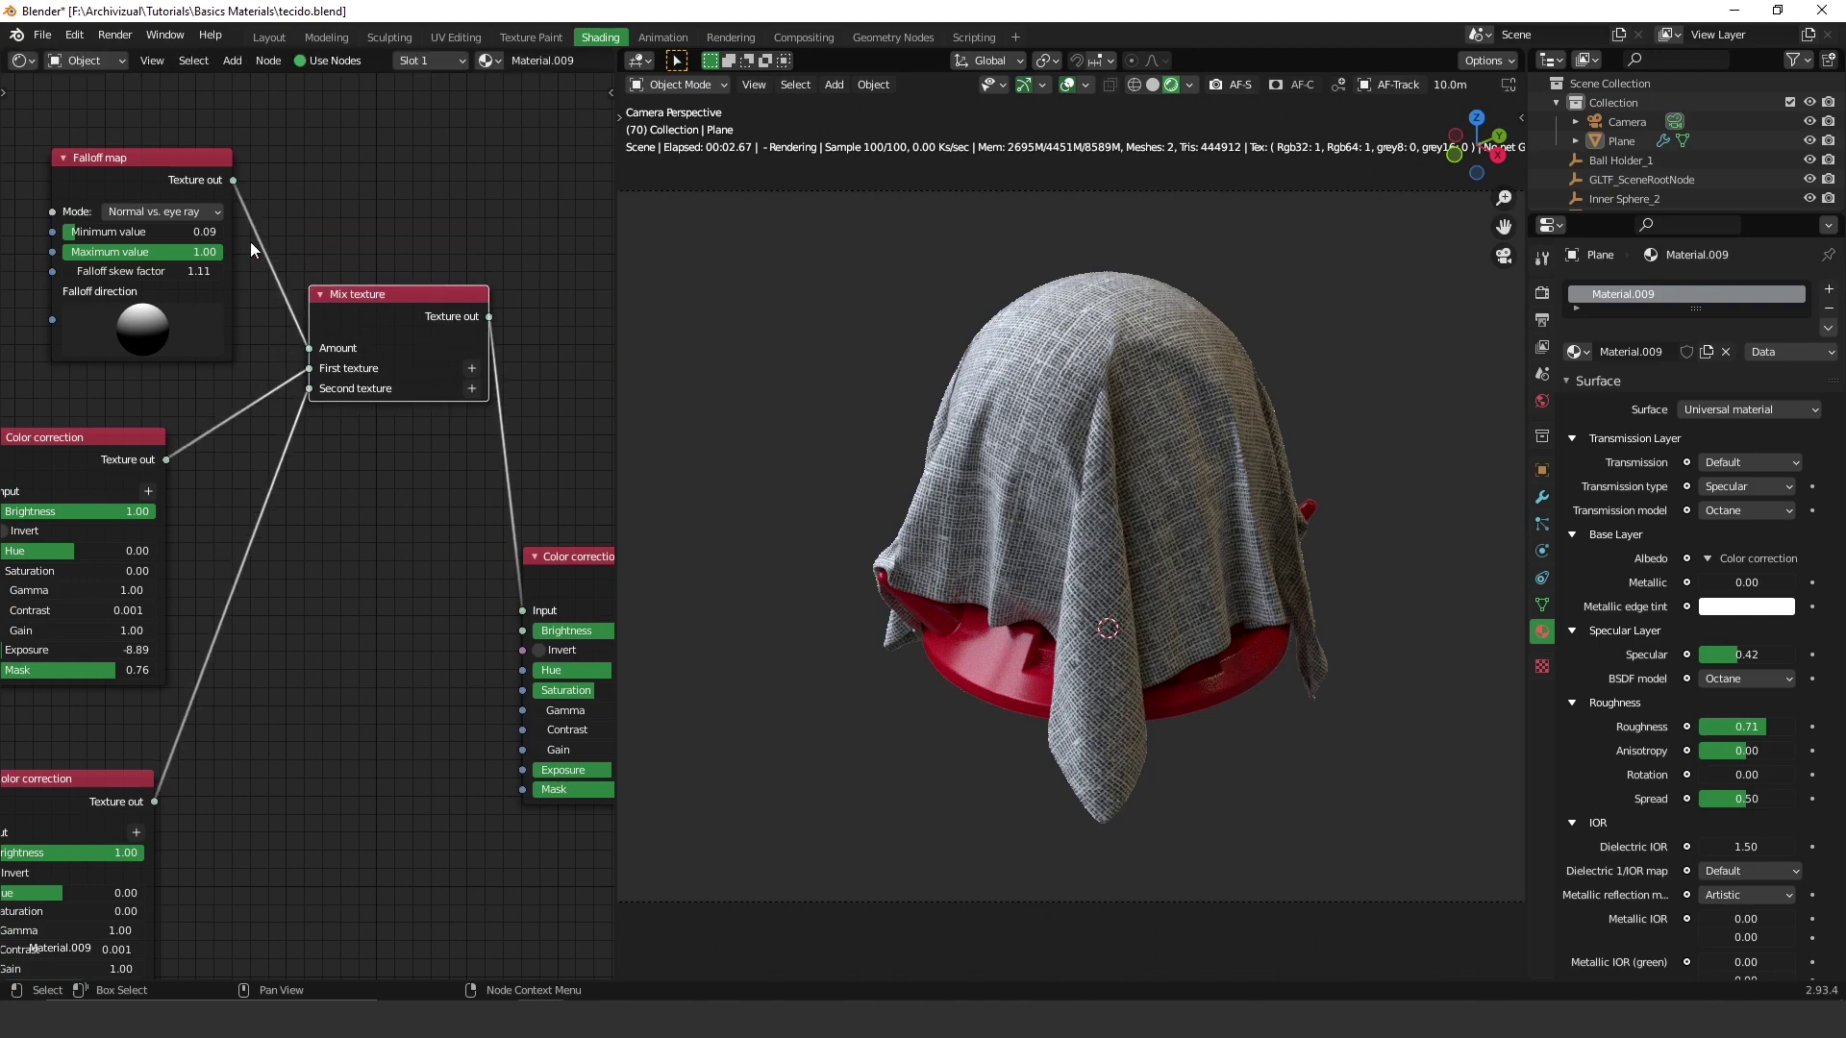
{"action": "left_click_drag", "start_coordinate": [95, 170], "coordinate": [38, 123]}
{"action": "left_click_drag", "start_coordinate": [381, 310], "coordinate": [373, 410]}
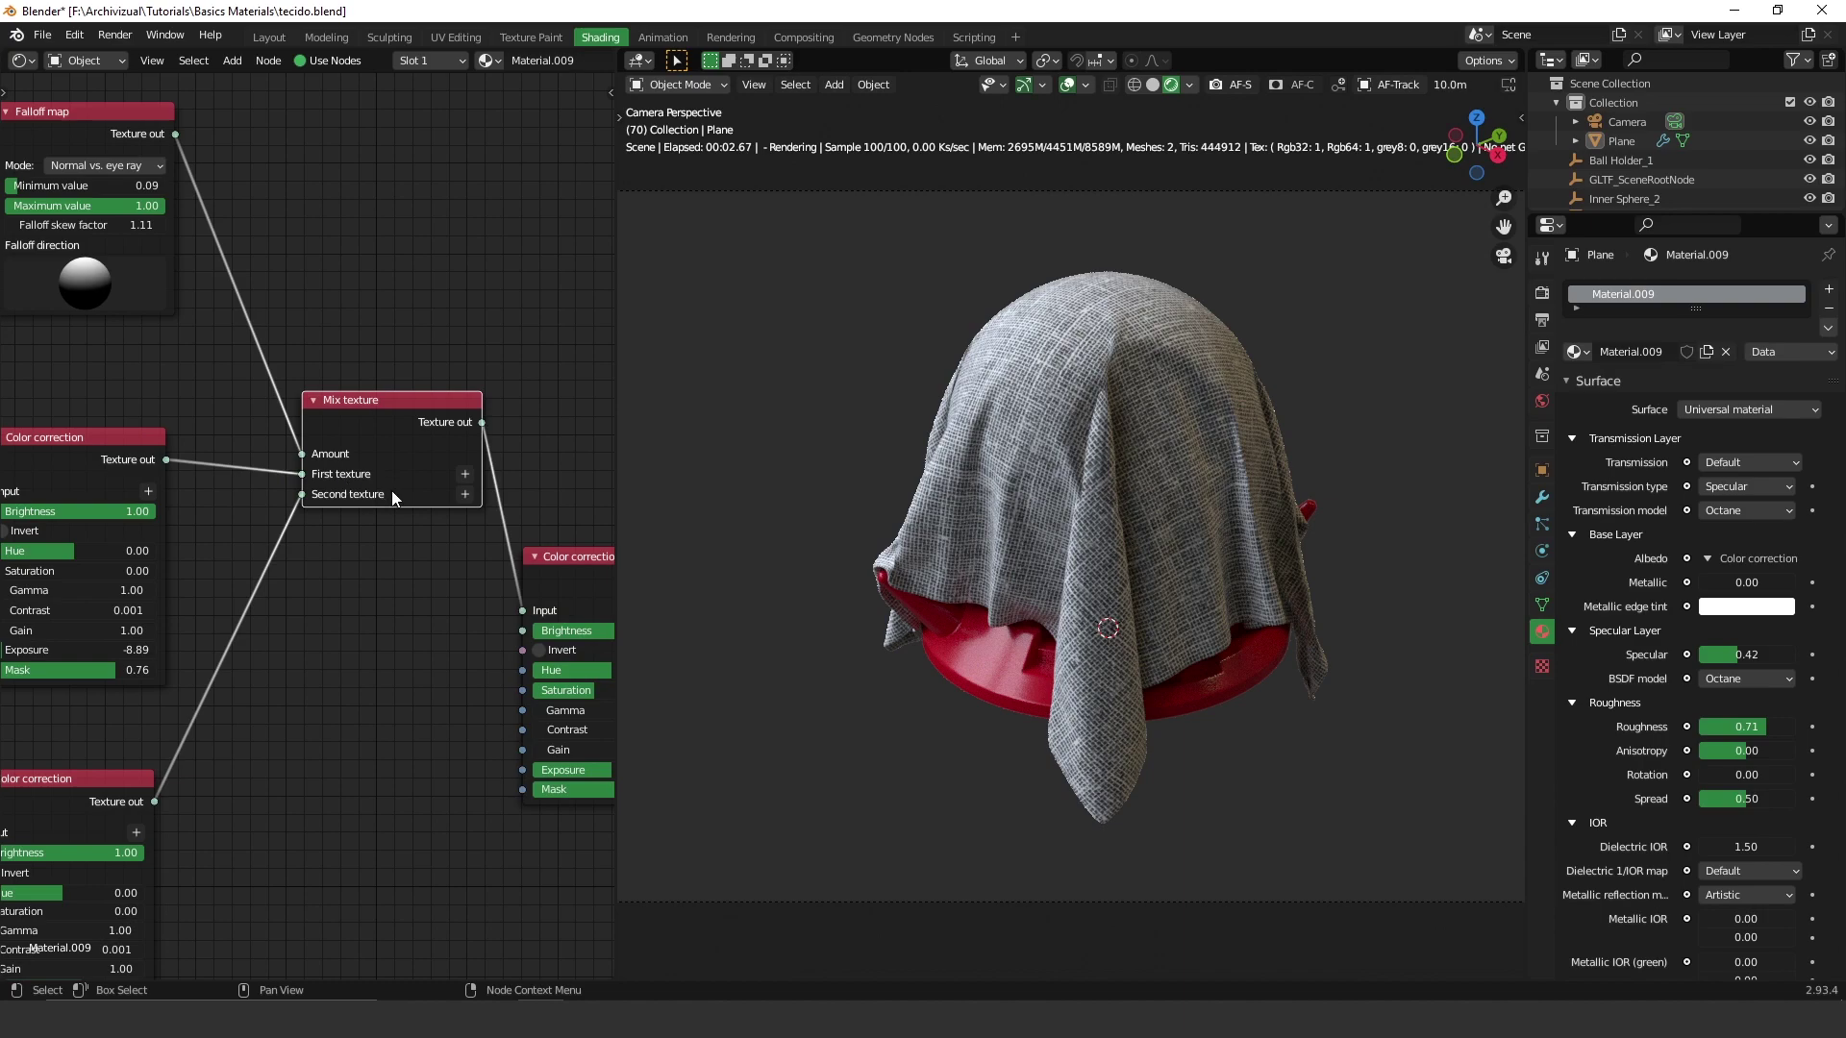
{"action": "left_click_drag", "start_coordinate": [382, 410], "coordinate": [358, 337]}
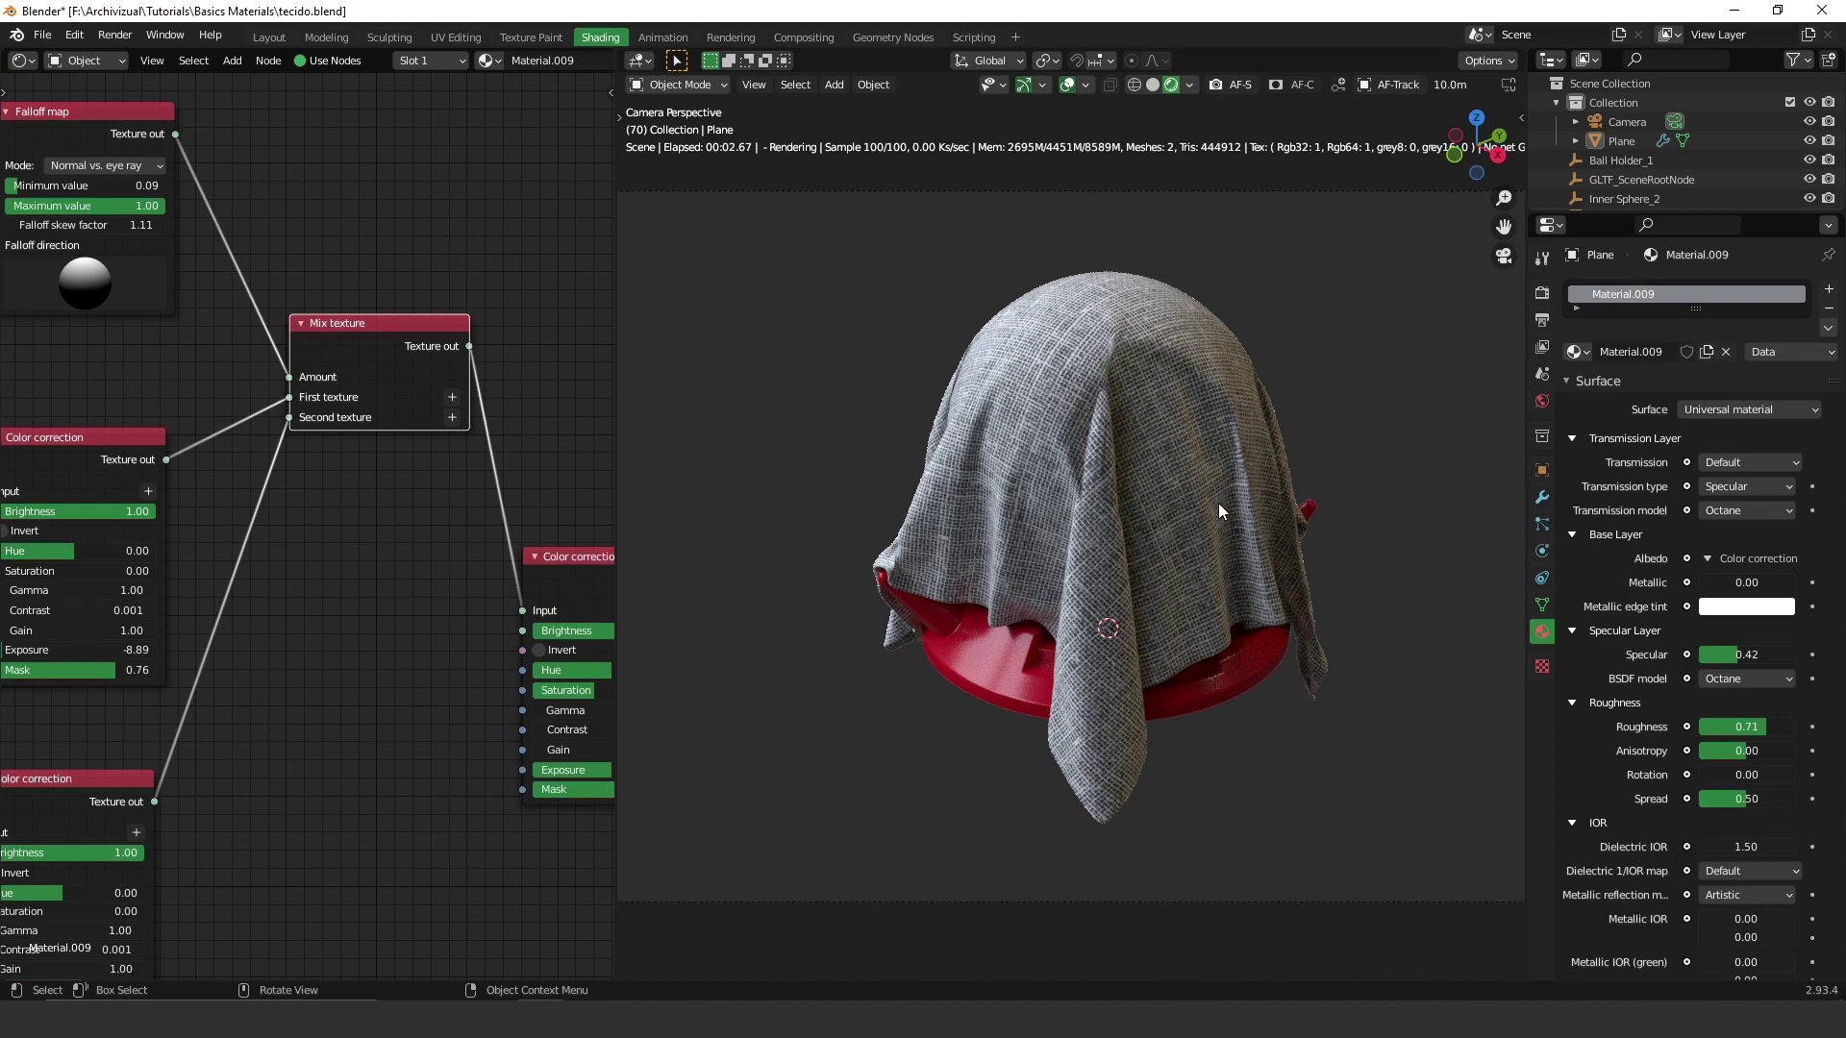
Examine the source fabric image TexturesCom_FabricPlain0077_1_seamless_L.jpg in ImageGlass, and minimize the viewer to return to Blender.
{"action": "scroll", "coordinate": [250, 496], "scroll_direction": "down", "scroll_amount": 5}
{"action": "middle_click_drag", "start_coordinate": [90, 613], "coordinate": [319, 497]}
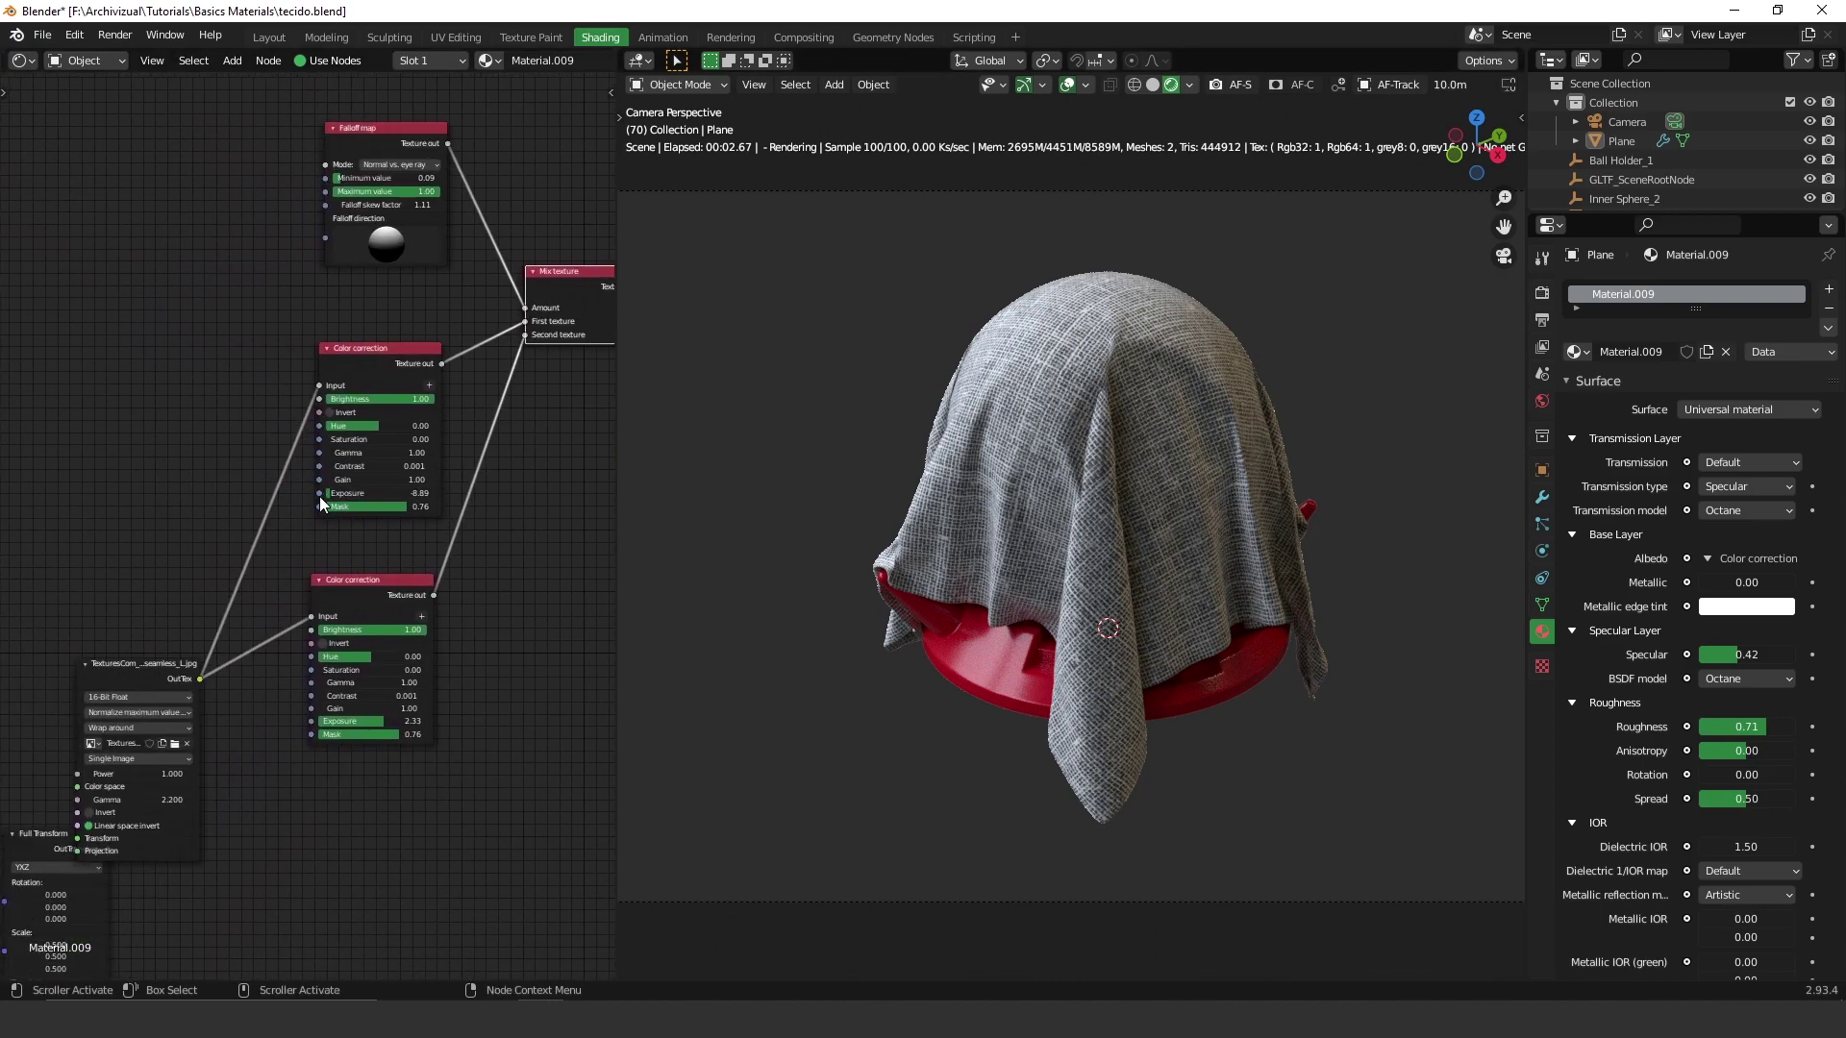
{"action": "middle_click_drag", "start_coordinate": [208, 670], "coordinate": [270, 506]}
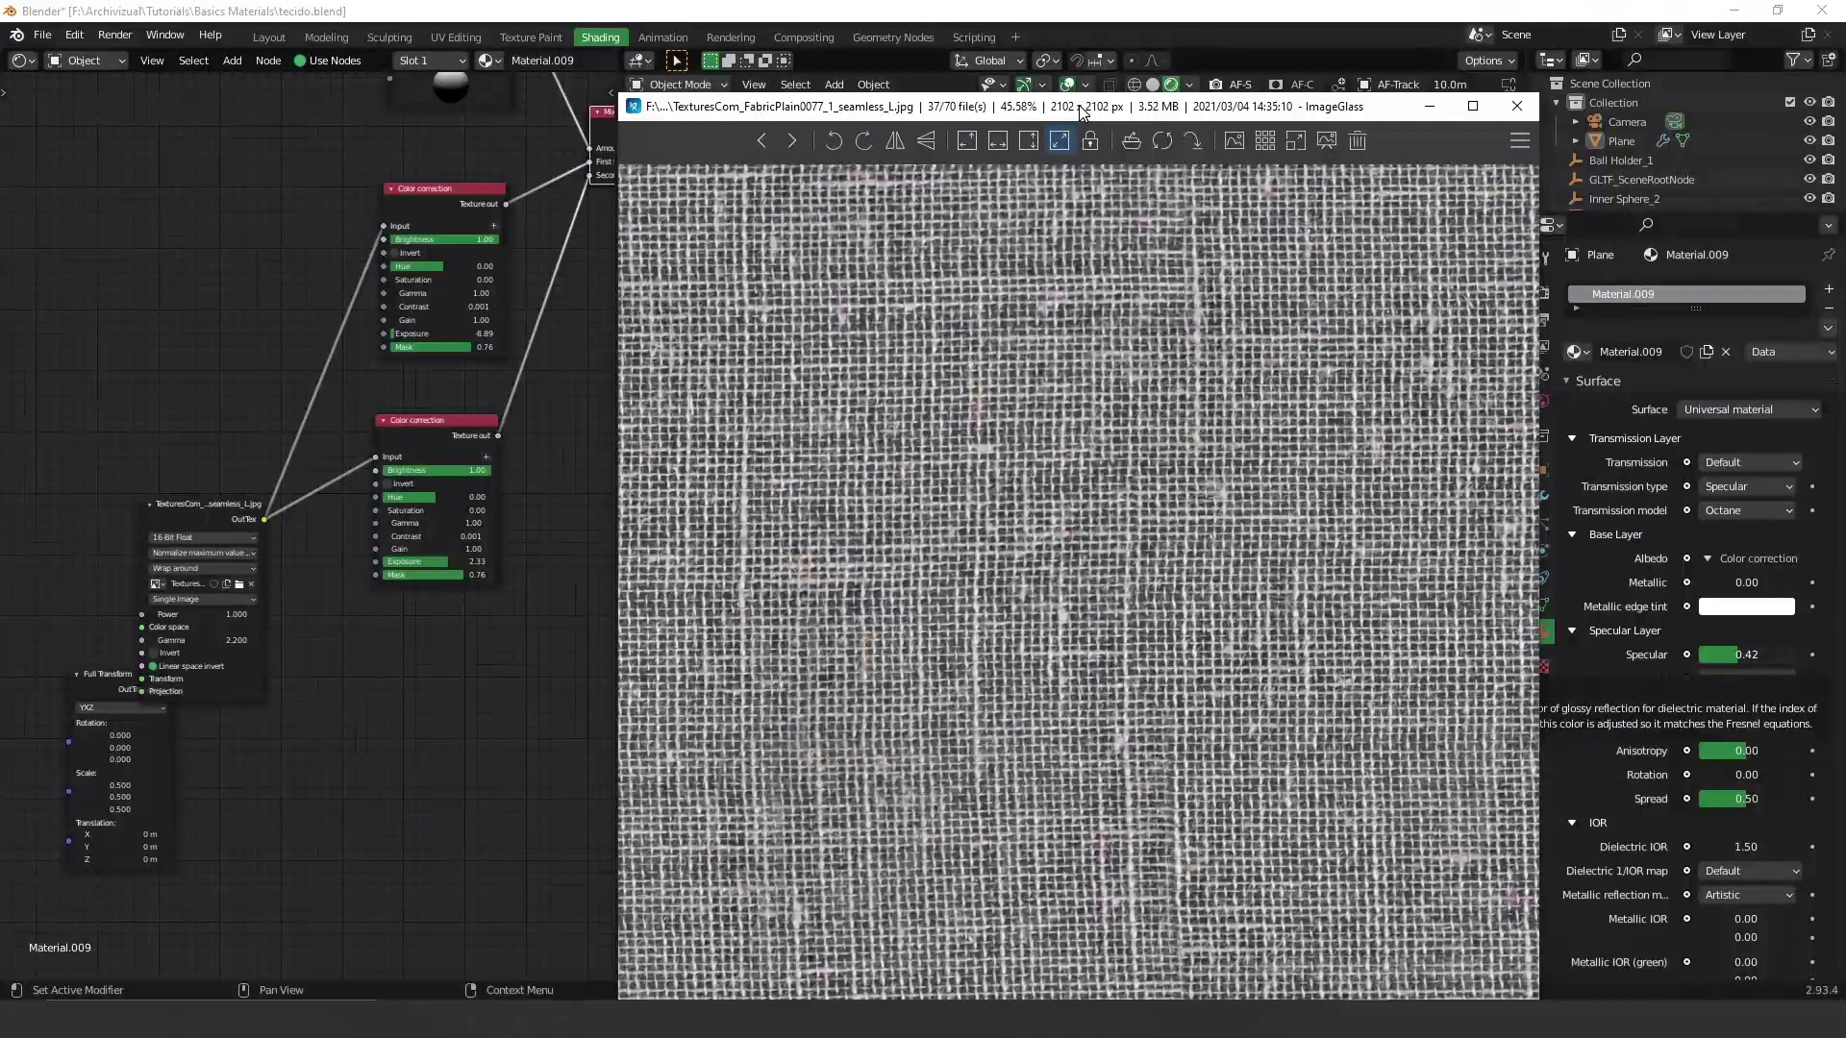
{"action": "left_click_drag", "start_coordinate": [1079, 110], "coordinate": [1139, 71]}
{"action": "left_click", "coordinate": [1488, 70]}
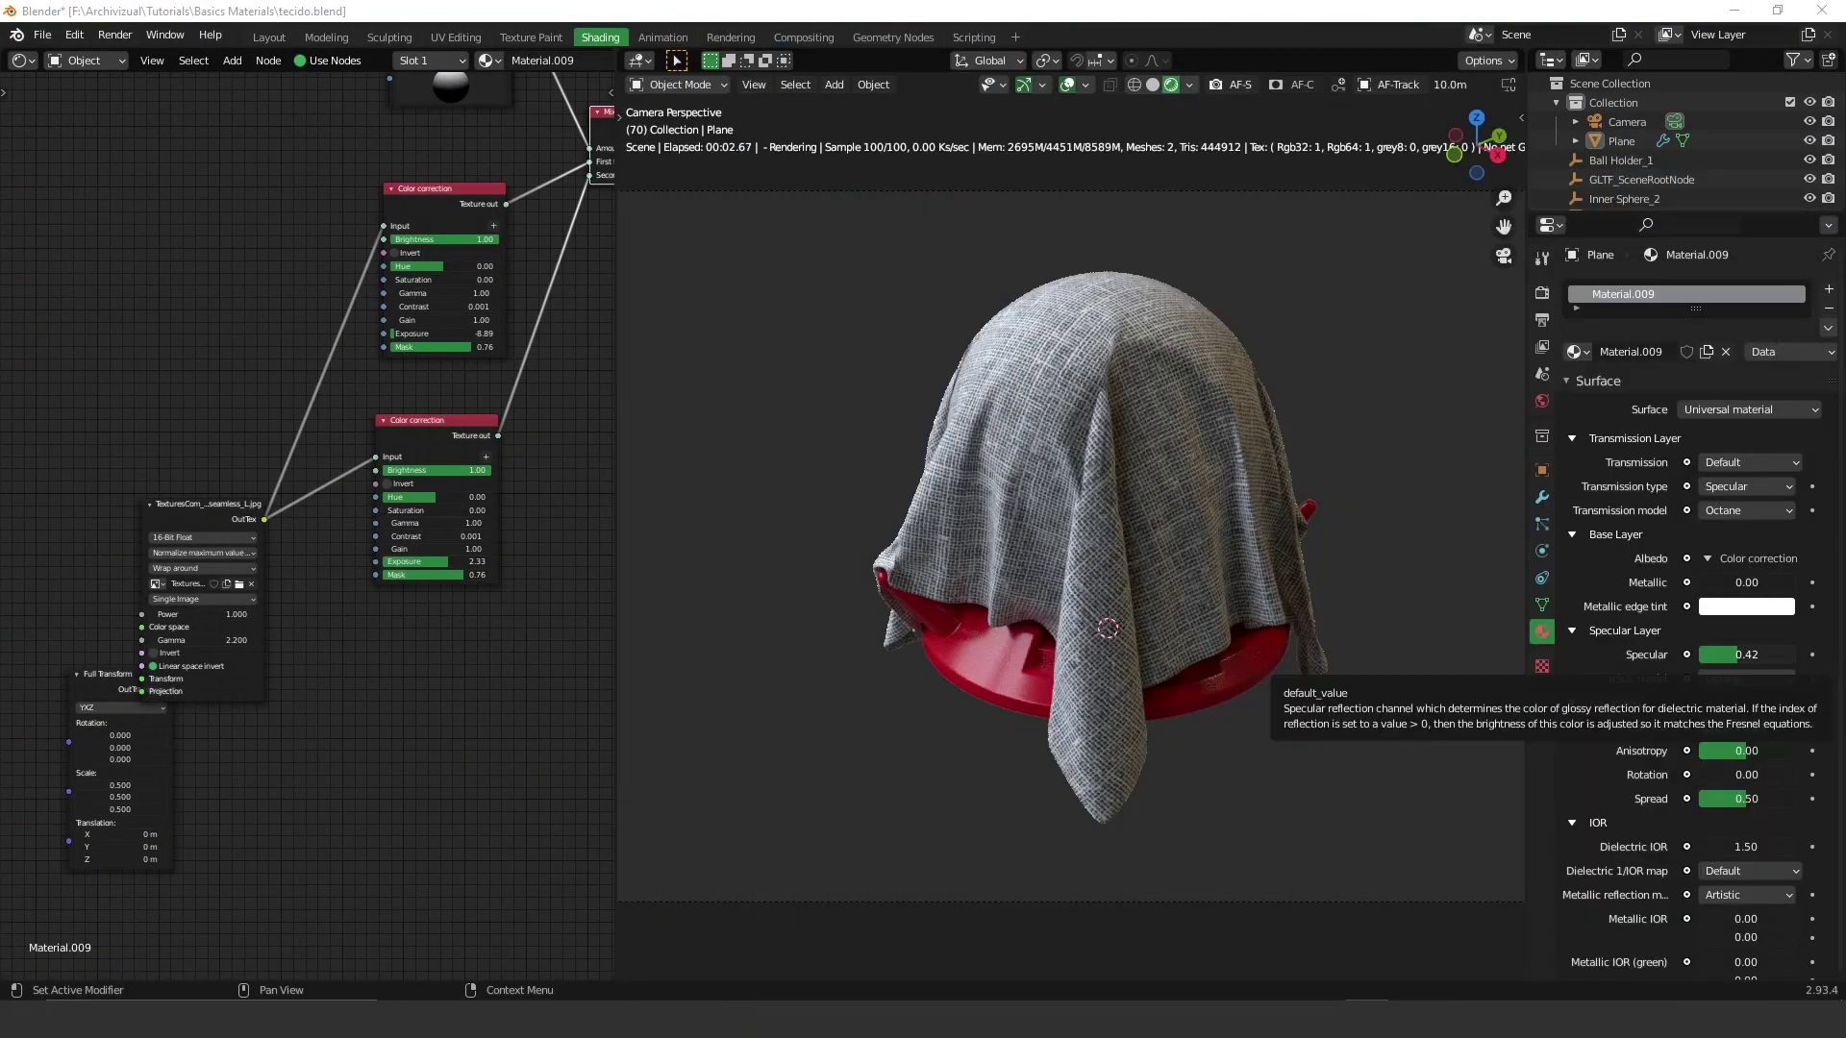
Reposition the fabric image texture node and connect its output to the Universal material's Bump input.
{"action": "middle_click_drag", "start_coordinate": [481, 591], "coordinate": [329, 338]}
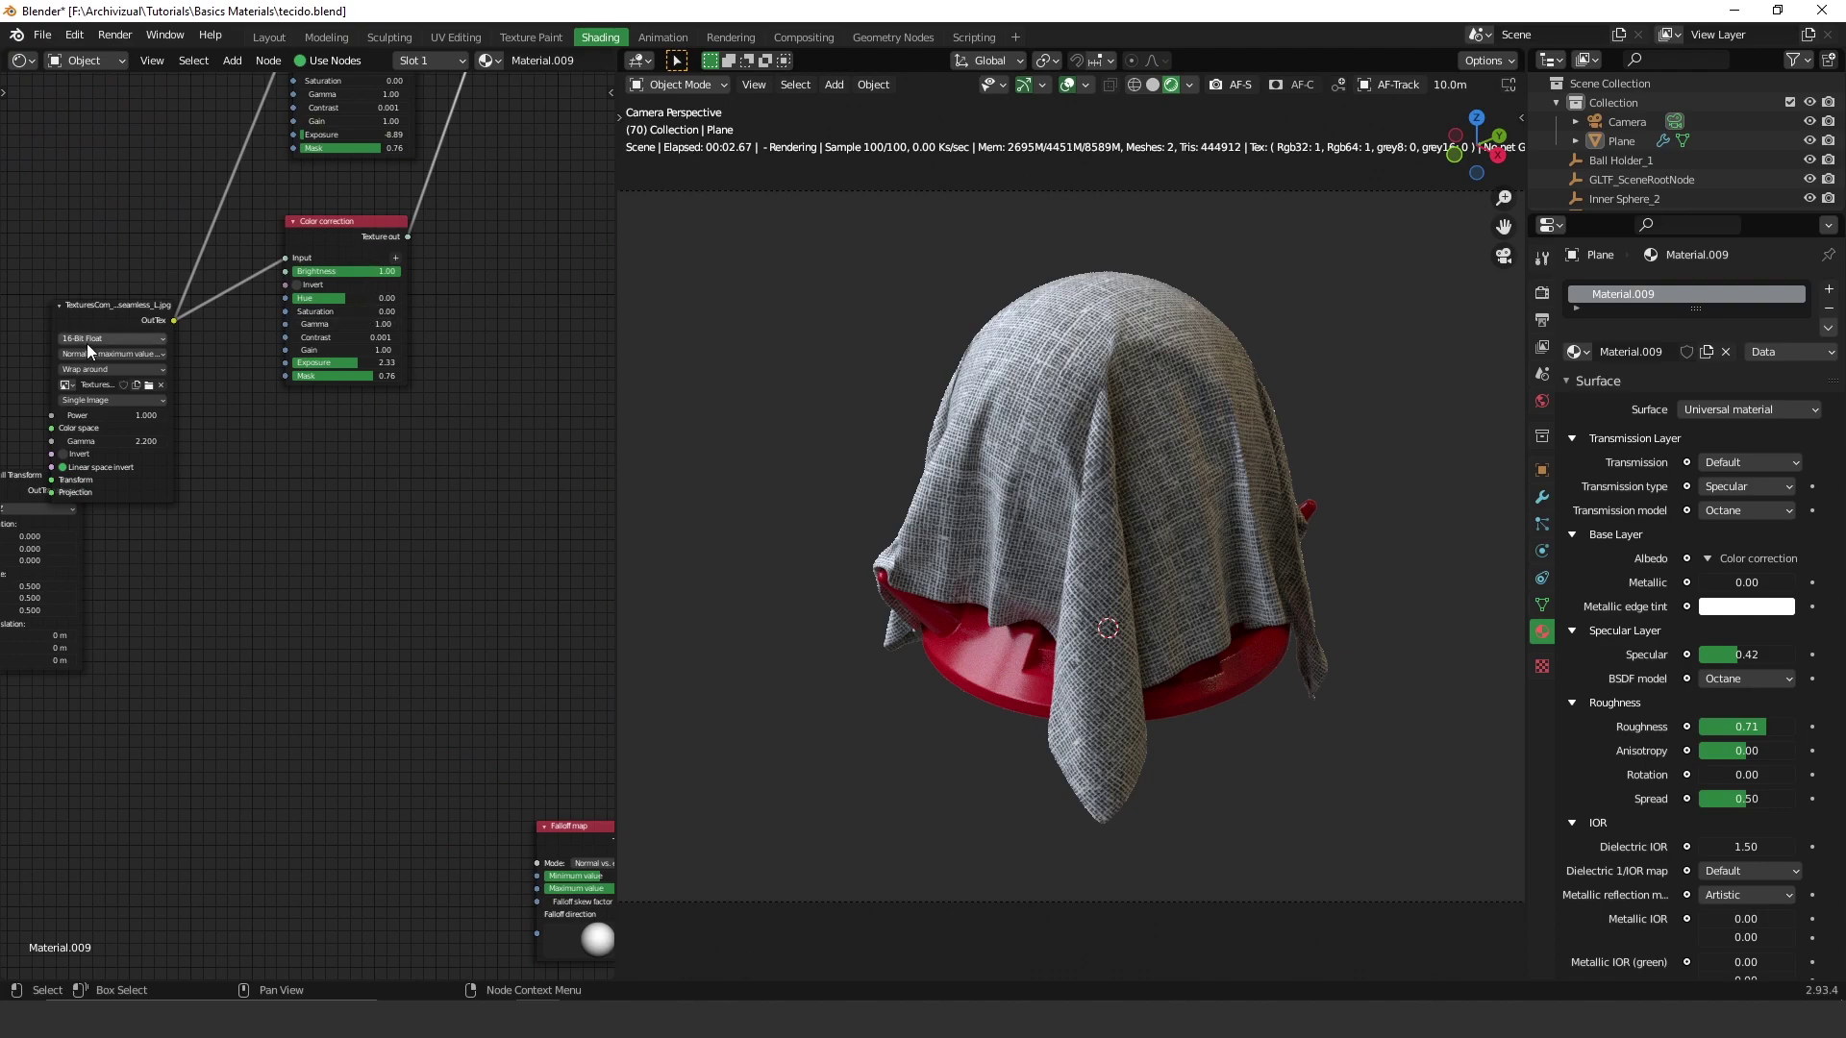
{"action": "middle_click_drag", "start_coordinate": [87, 343], "coordinate": [257, 265]}
{"action": "left_click_drag", "start_coordinate": [300, 258], "coordinate": [349, 317]}
{"action": "middle_click_drag", "start_coordinate": [455, 340], "coordinate": [134, 321]}
{"action": "scroll", "coordinate": [227, 258], "scroll_direction": "down", "scroll_amount": 2}
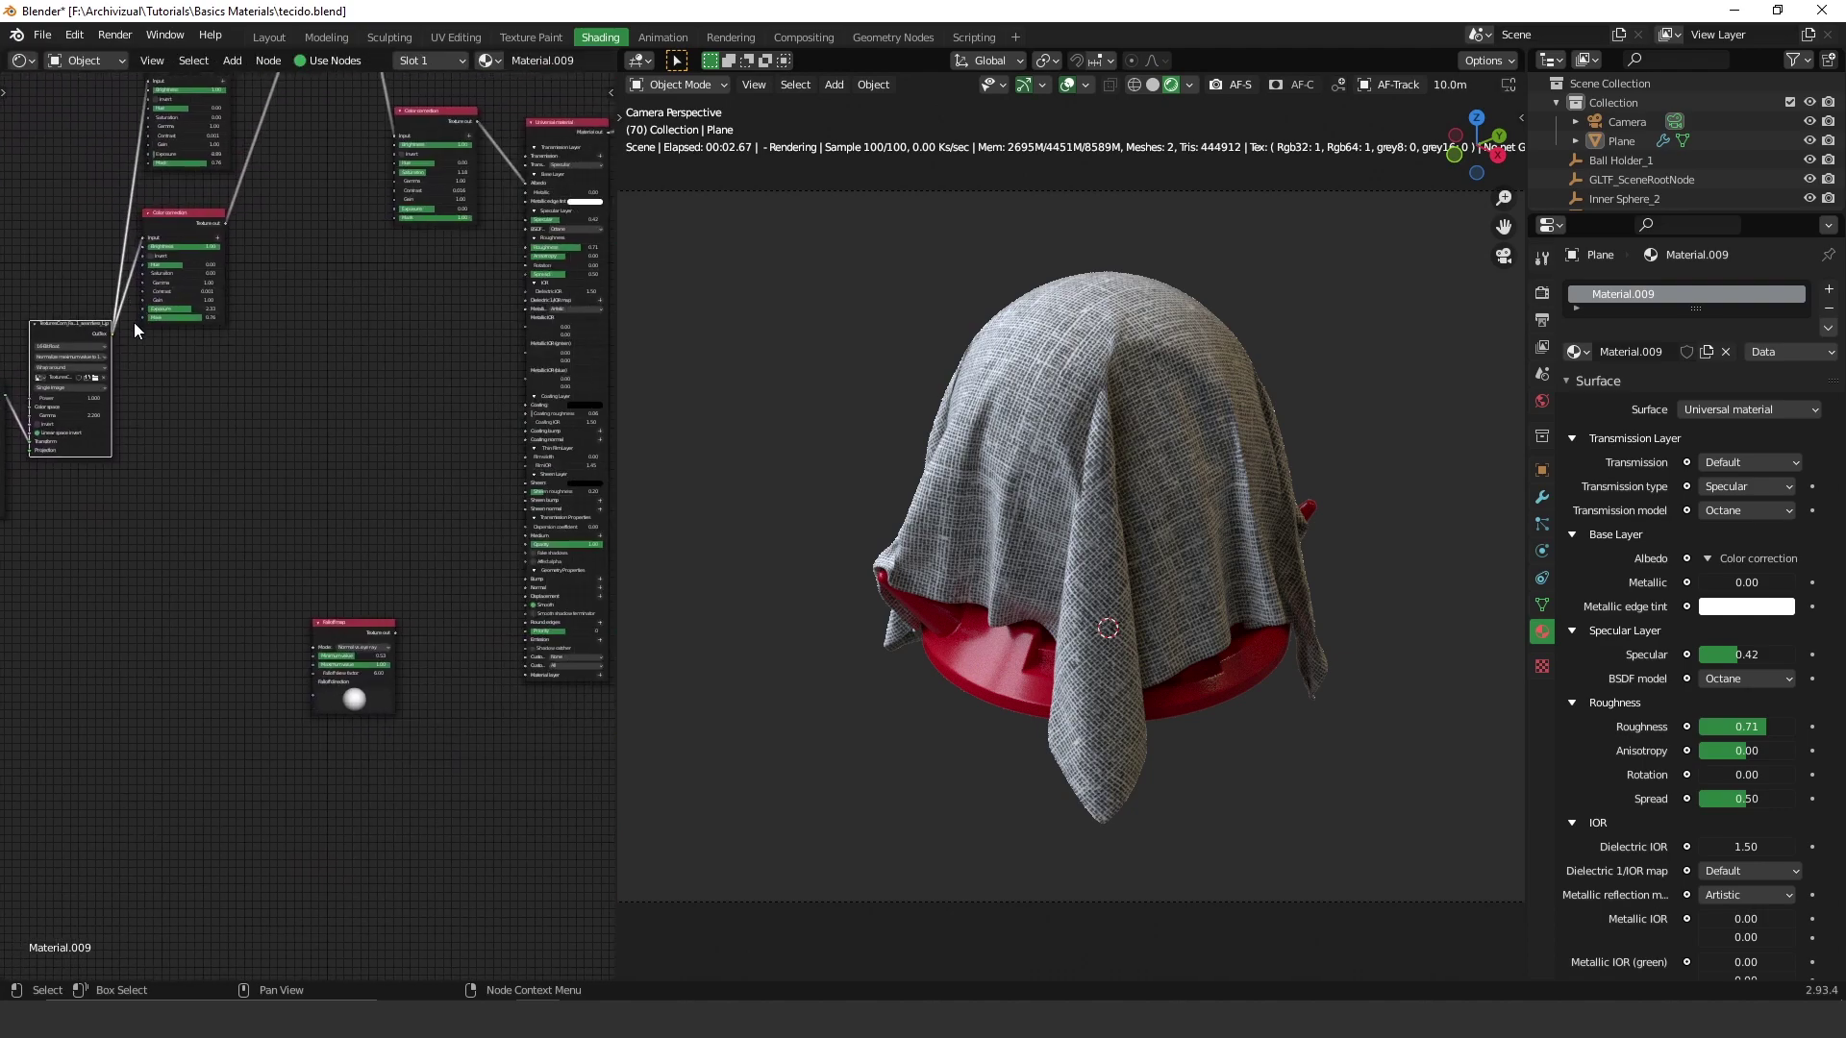
{"action": "left_click_drag", "start_coordinate": [112, 333], "coordinate": [528, 580]}
{"action": "scroll", "coordinate": [510, 568], "scroll_direction": "up", "scroll_amount": 4}
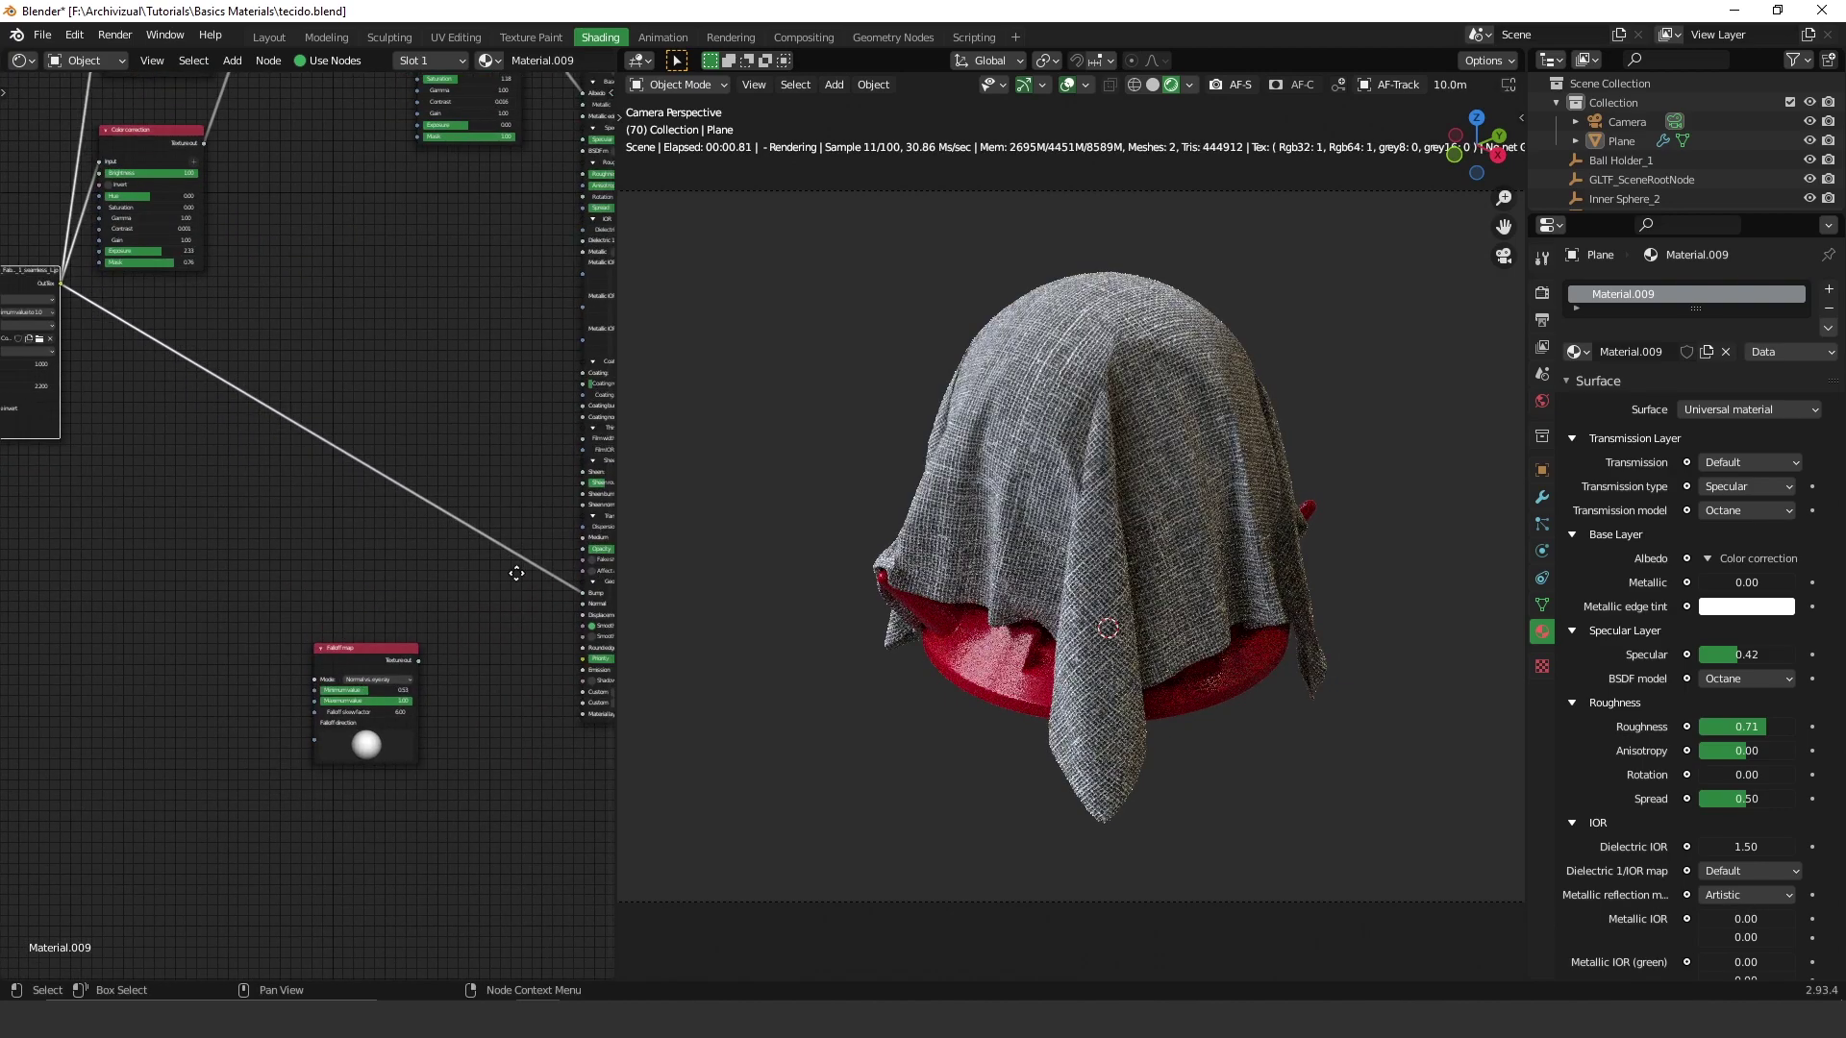
Disconnect the final Color correction node from the Universal material's Albedo input to isolate the bump, and reconnect it.
{"action": "middle_click_drag", "start_coordinate": [517, 567], "coordinate": [296, 484]}
{"action": "middle_click_drag", "start_coordinate": [404, 317], "coordinate": [468, 673]}
{"action": "scroll", "coordinate": [467, 672], "scroll_direction": "down", "scroll_amount": 1}
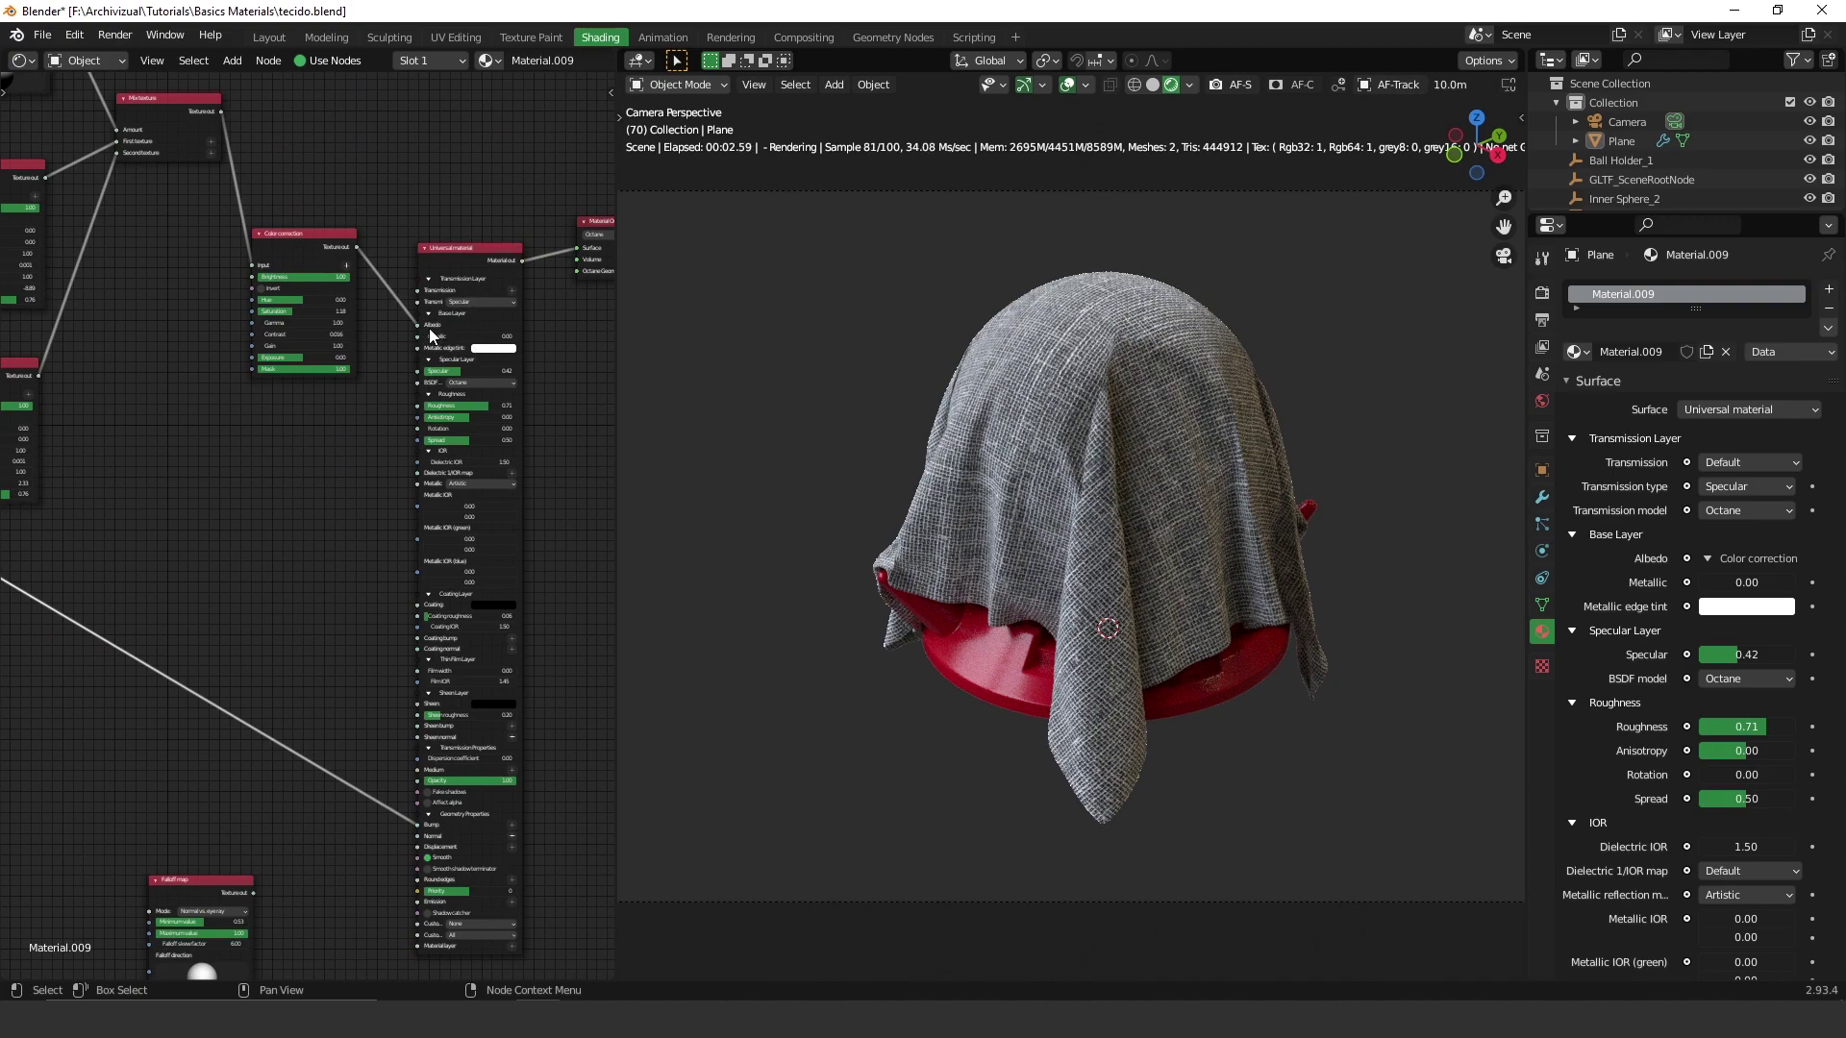
{"action": "left_click", "coordinate": [417, 326]}
{"action": "left_click_drag", "start_coordinate": [417, 327], "coordinate": [396, 369]}
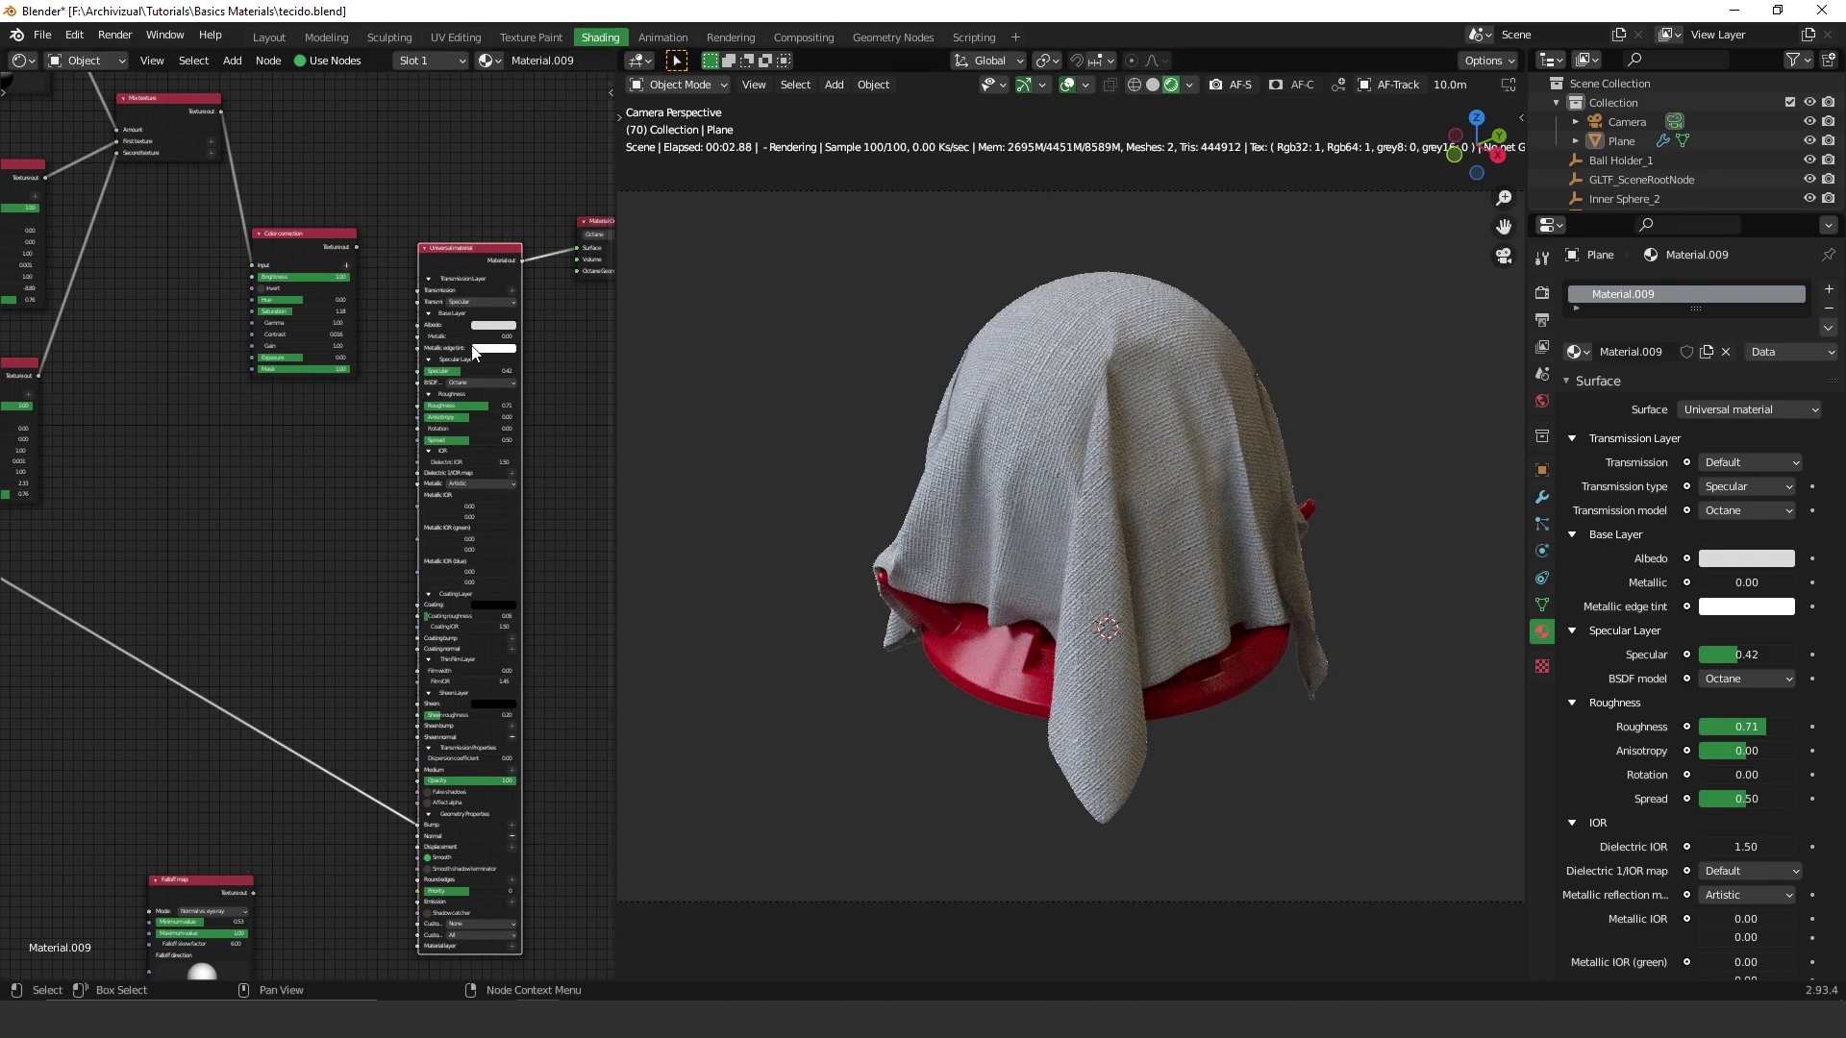
{"action": "scroll", "coordinate": [368, 279], "scroll_direction": "up", "scroll_amount": 1}
{"action": "left_click_drag", "start_coordinate": [369, 174], "coordinate": [458, 272]}
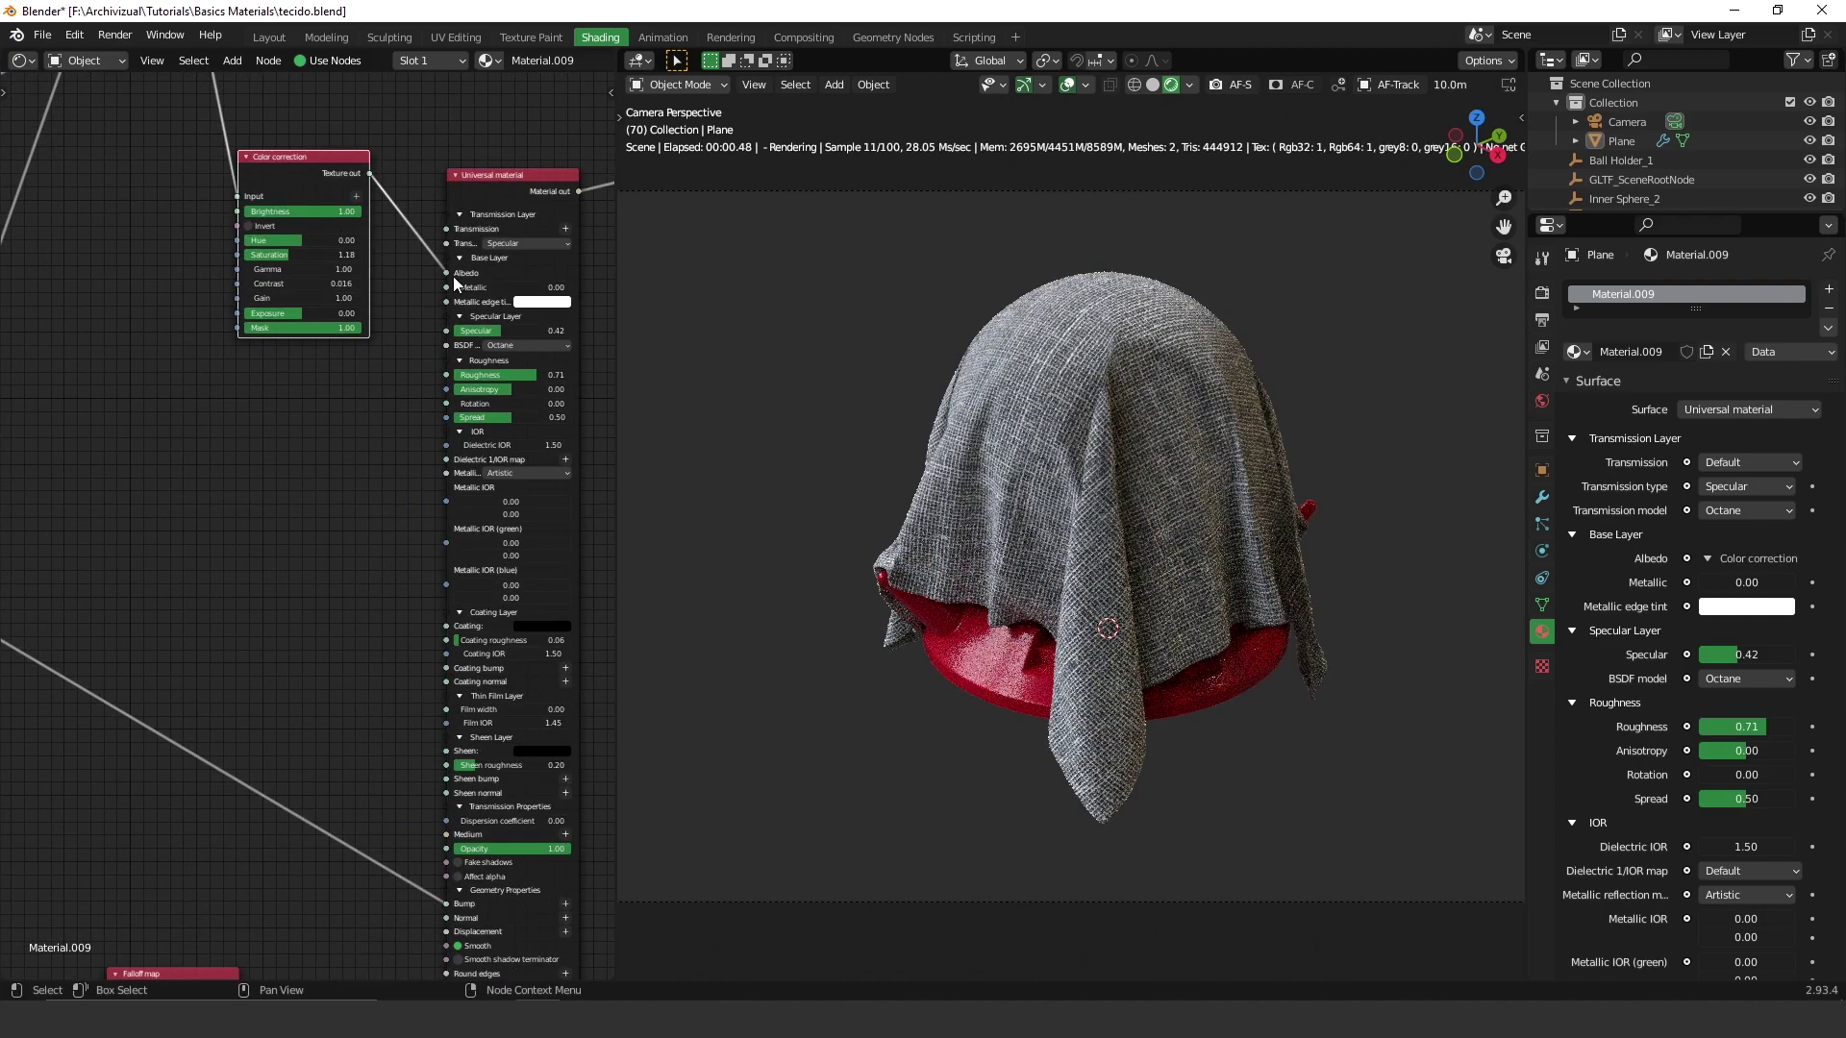
Reposition the final Color correction and fabric image nodes, and also connect that Color correction to the Universal material's Transmission input.
{"action": "middle_click_drag", "start_coordinate": [413, 333], "coordinate": [422, 510]}
{"action": "left_click_drag", "start_coordinate": [289, 349], "coordinate": [279, 340]}
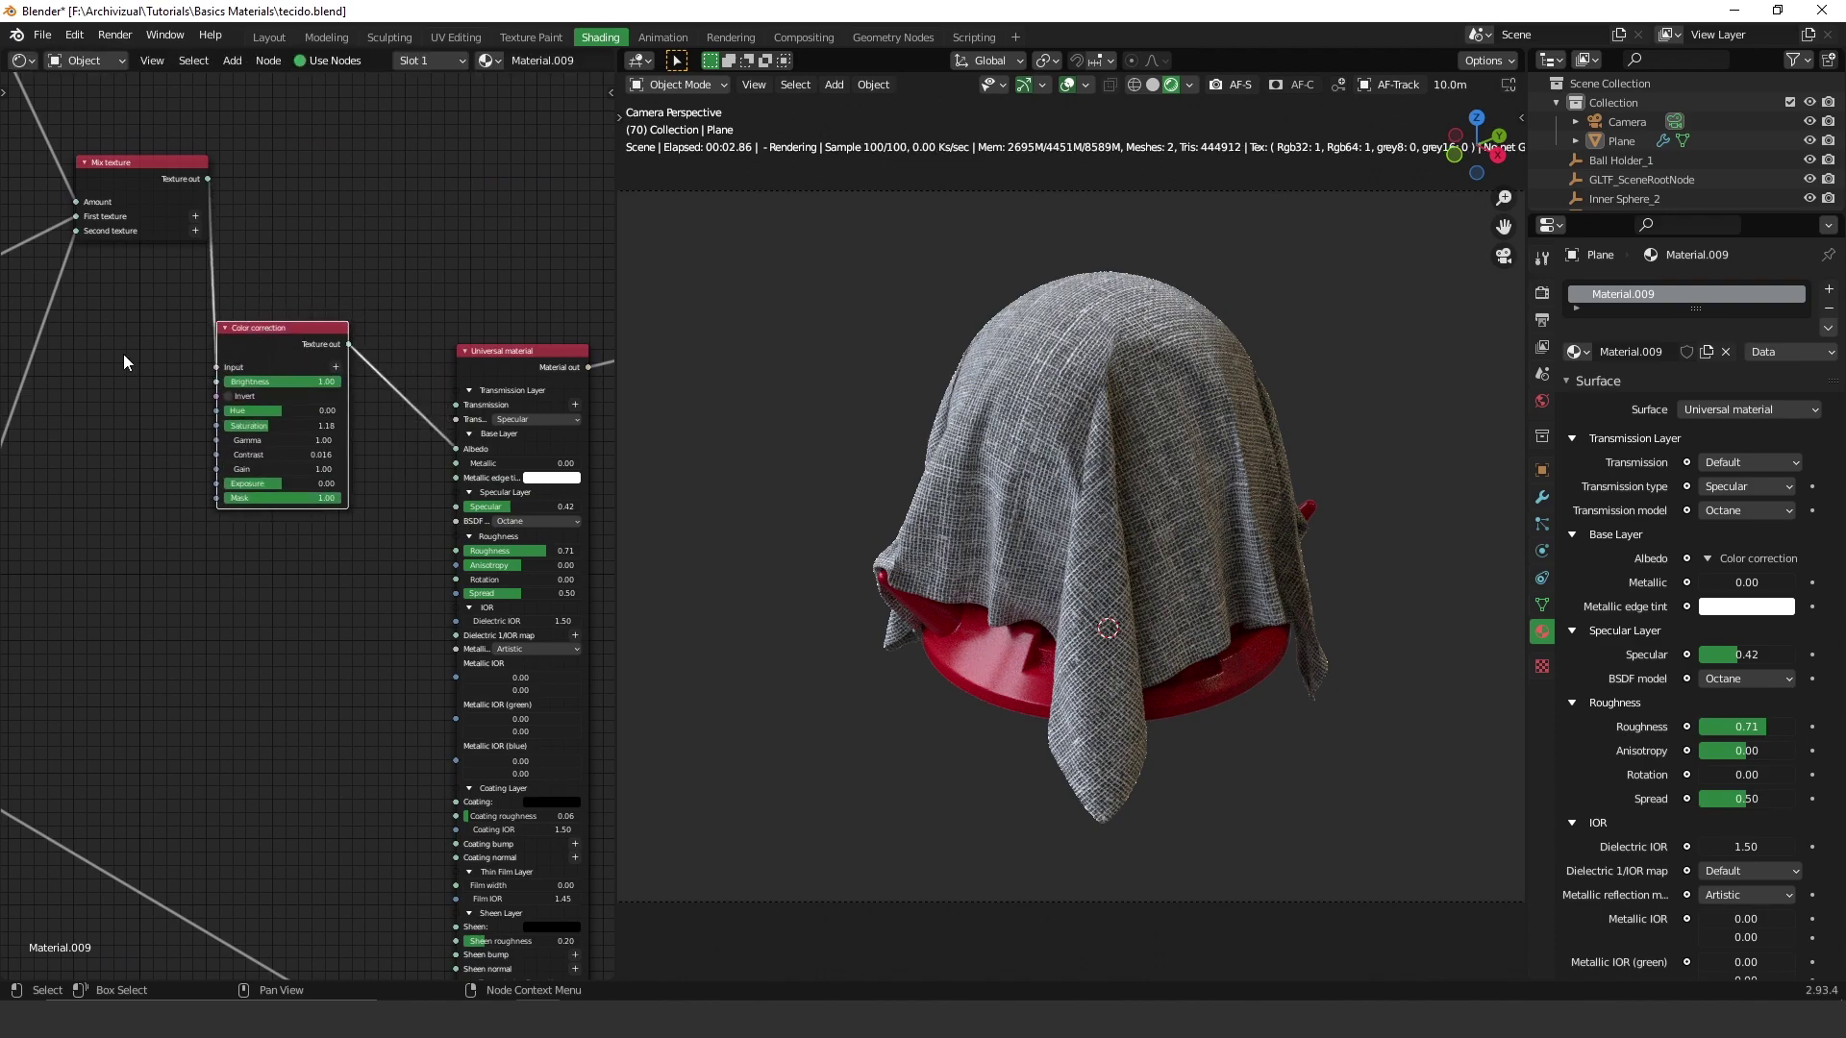
{"action": "middle_click_drag", "start_coordinate": [123, 356], "coordinate": [487, 279]}
{"action": "left_click_drag", "start_coordinate": [79, 596], "coordinate": [70, 434]}
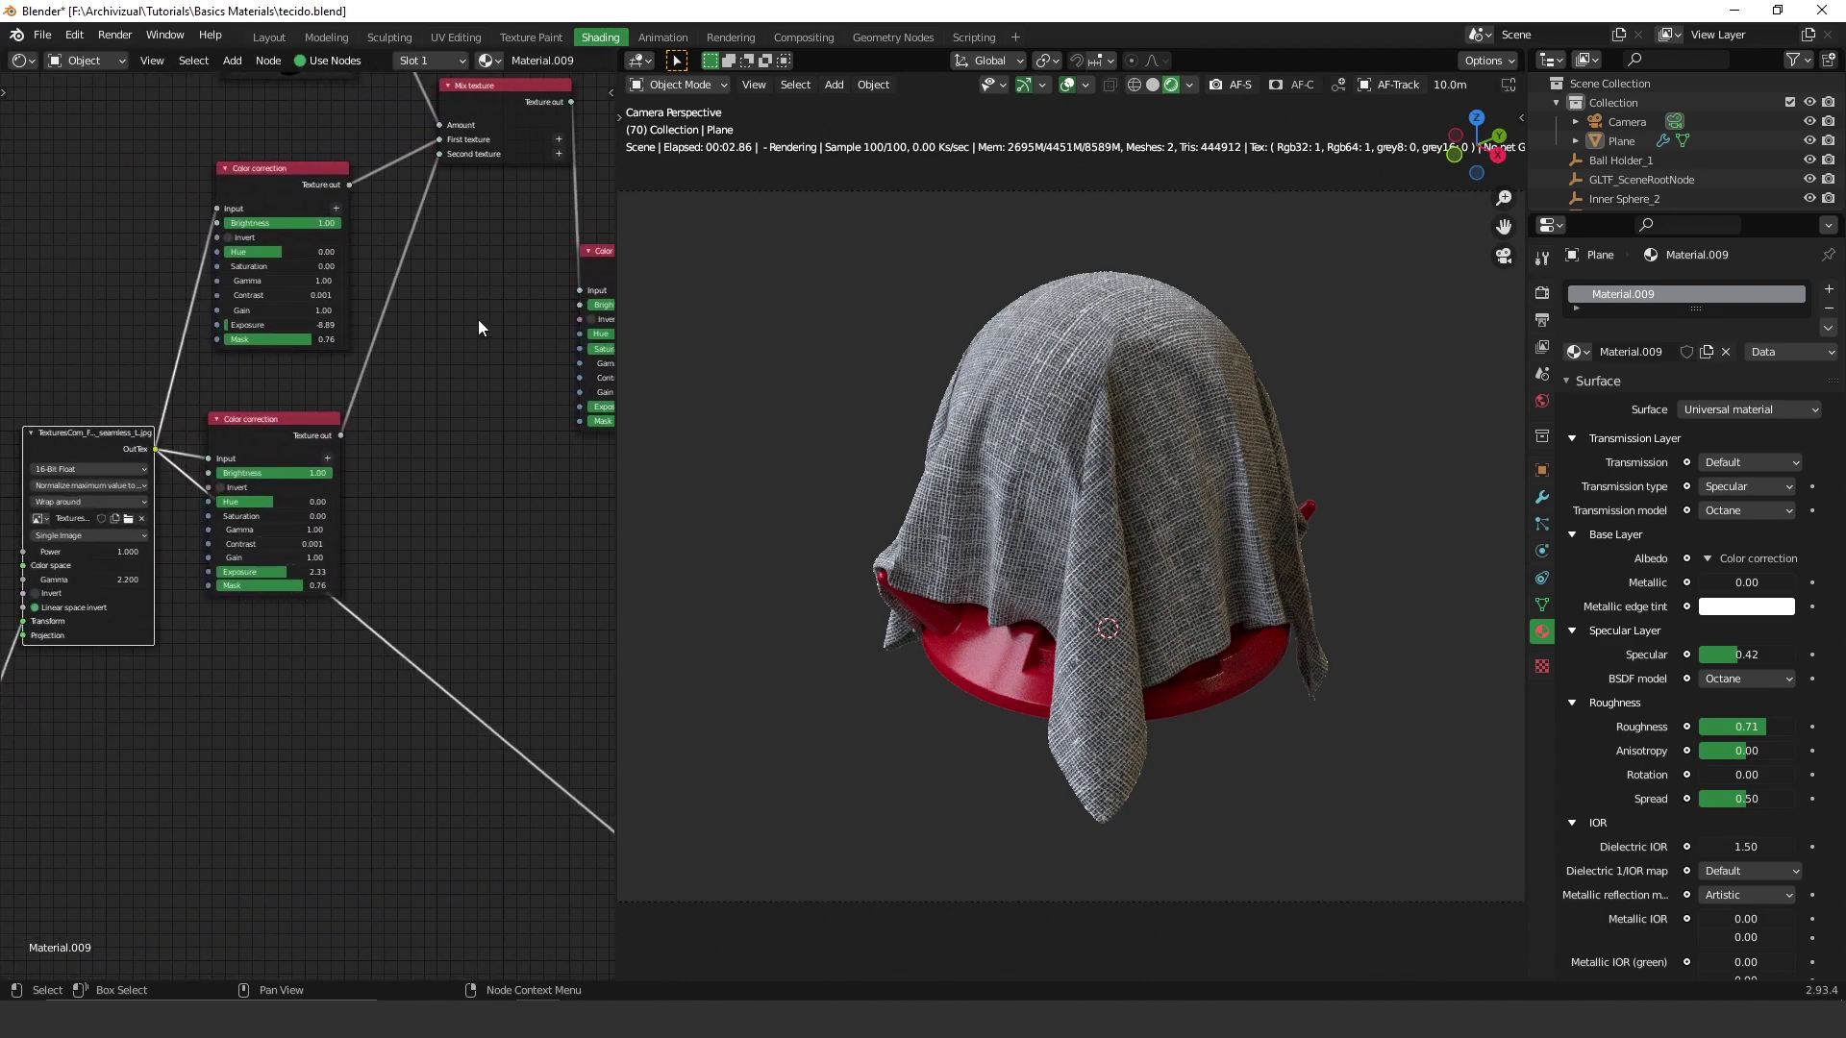
{"action": "middle_click_drag", "start_coordinate": [476, 319], "coordinate": [199, 382]}
{"action": "left_click_drag", "start_coordinate": [420, 332], "coordinate": [542, 390]}
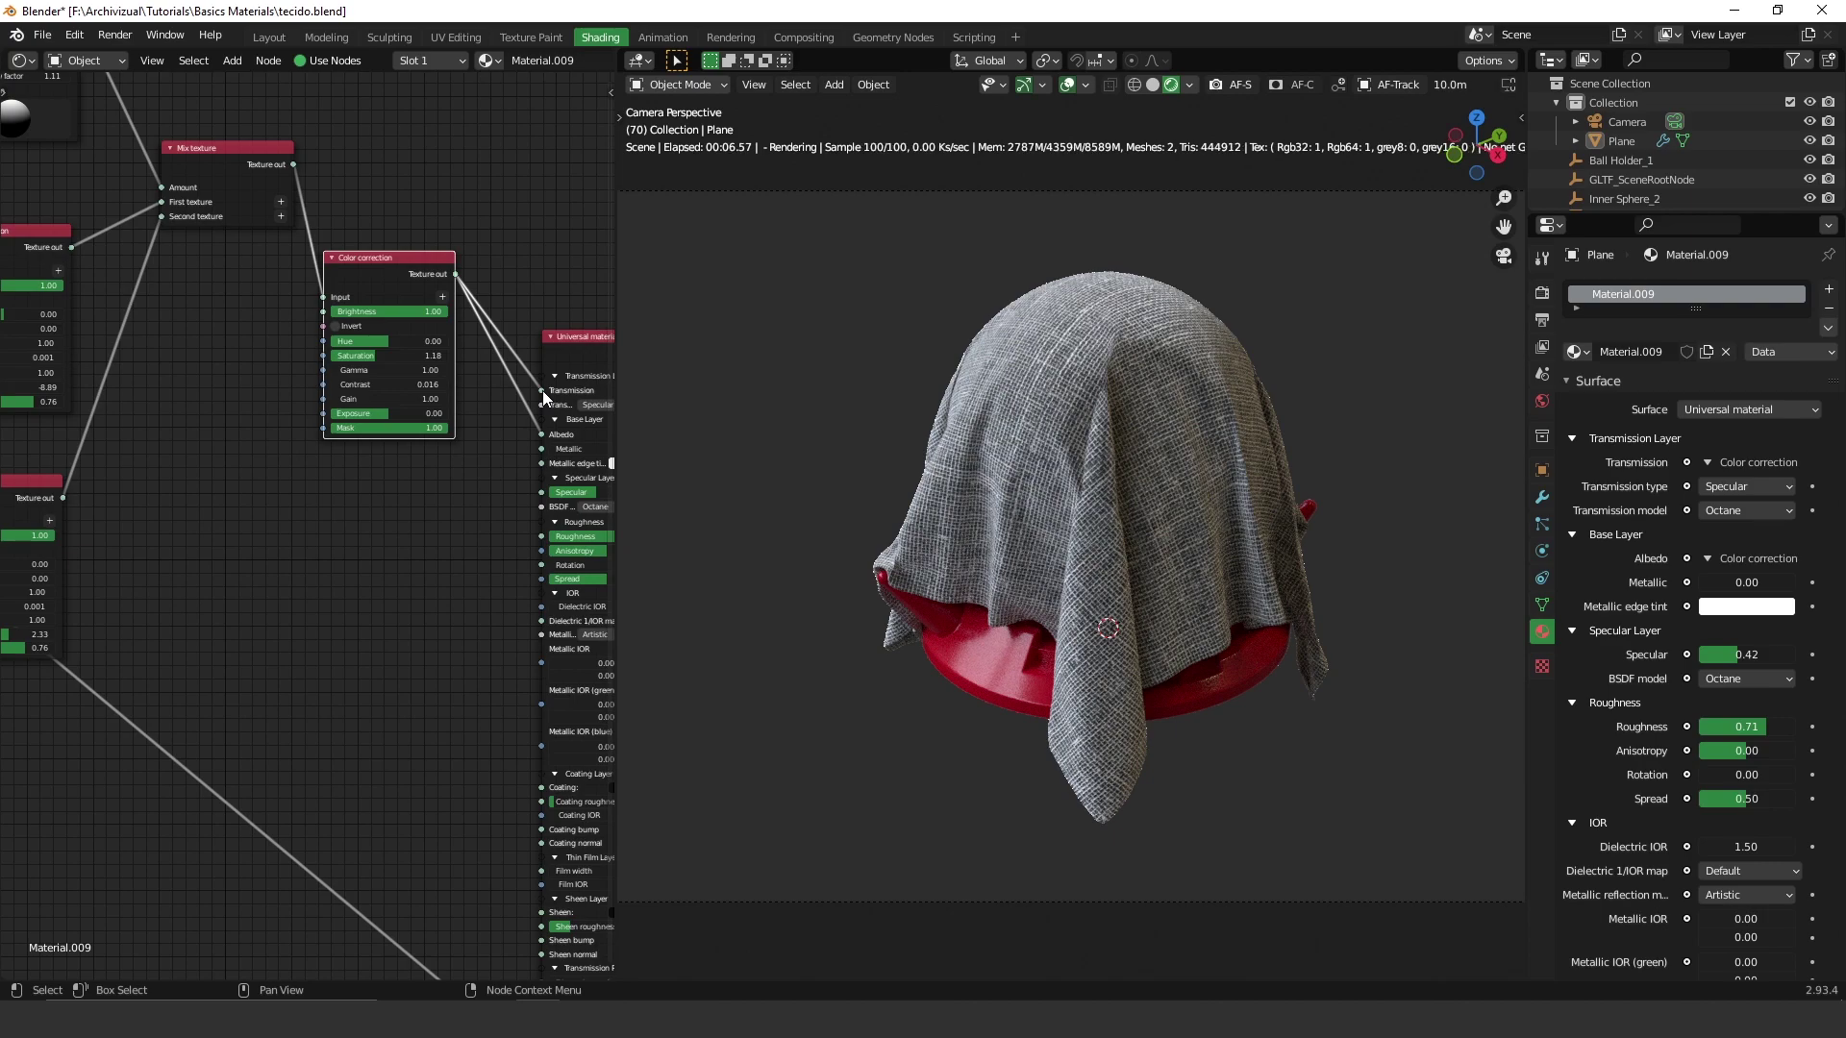
Move the unconnected Falloff map node closer to the Universal material and connect it to the Opacity input.
{"action": "middle_click_drag", "start_coordinate": [342, 700], "coordinate": [376, 240]}
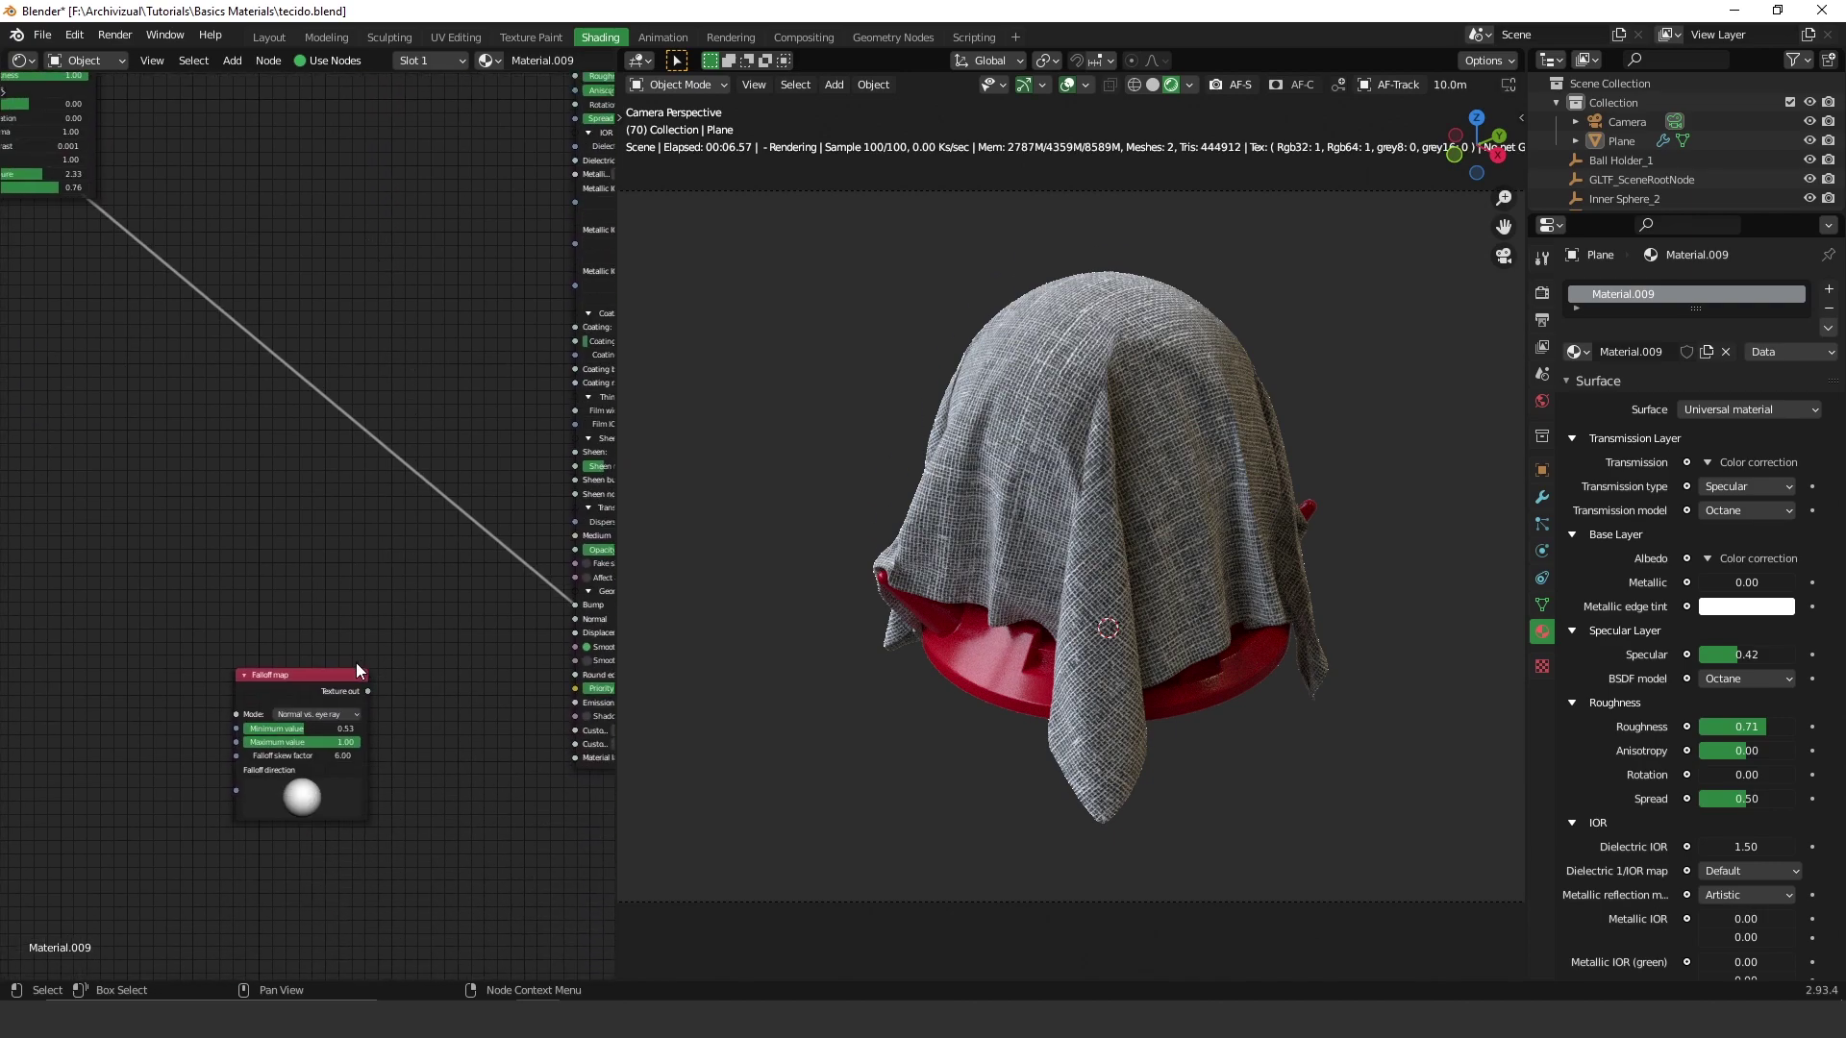
{"action": "left_click_drag", "start_coordinate": [297, 684], "coordinate": [445, 247]}
{"action": "middle_click_drag", "start_coordinate": [445, 247], "coordinate": [297, 176]}
{"action": "scroll", "coordinate": [367, 337], "scroll_direction": "up", "scroll_amount": 2}
{"action": "left_click_drag", "start_coordinate": [308, 102], "coordinate": [198, 486]}
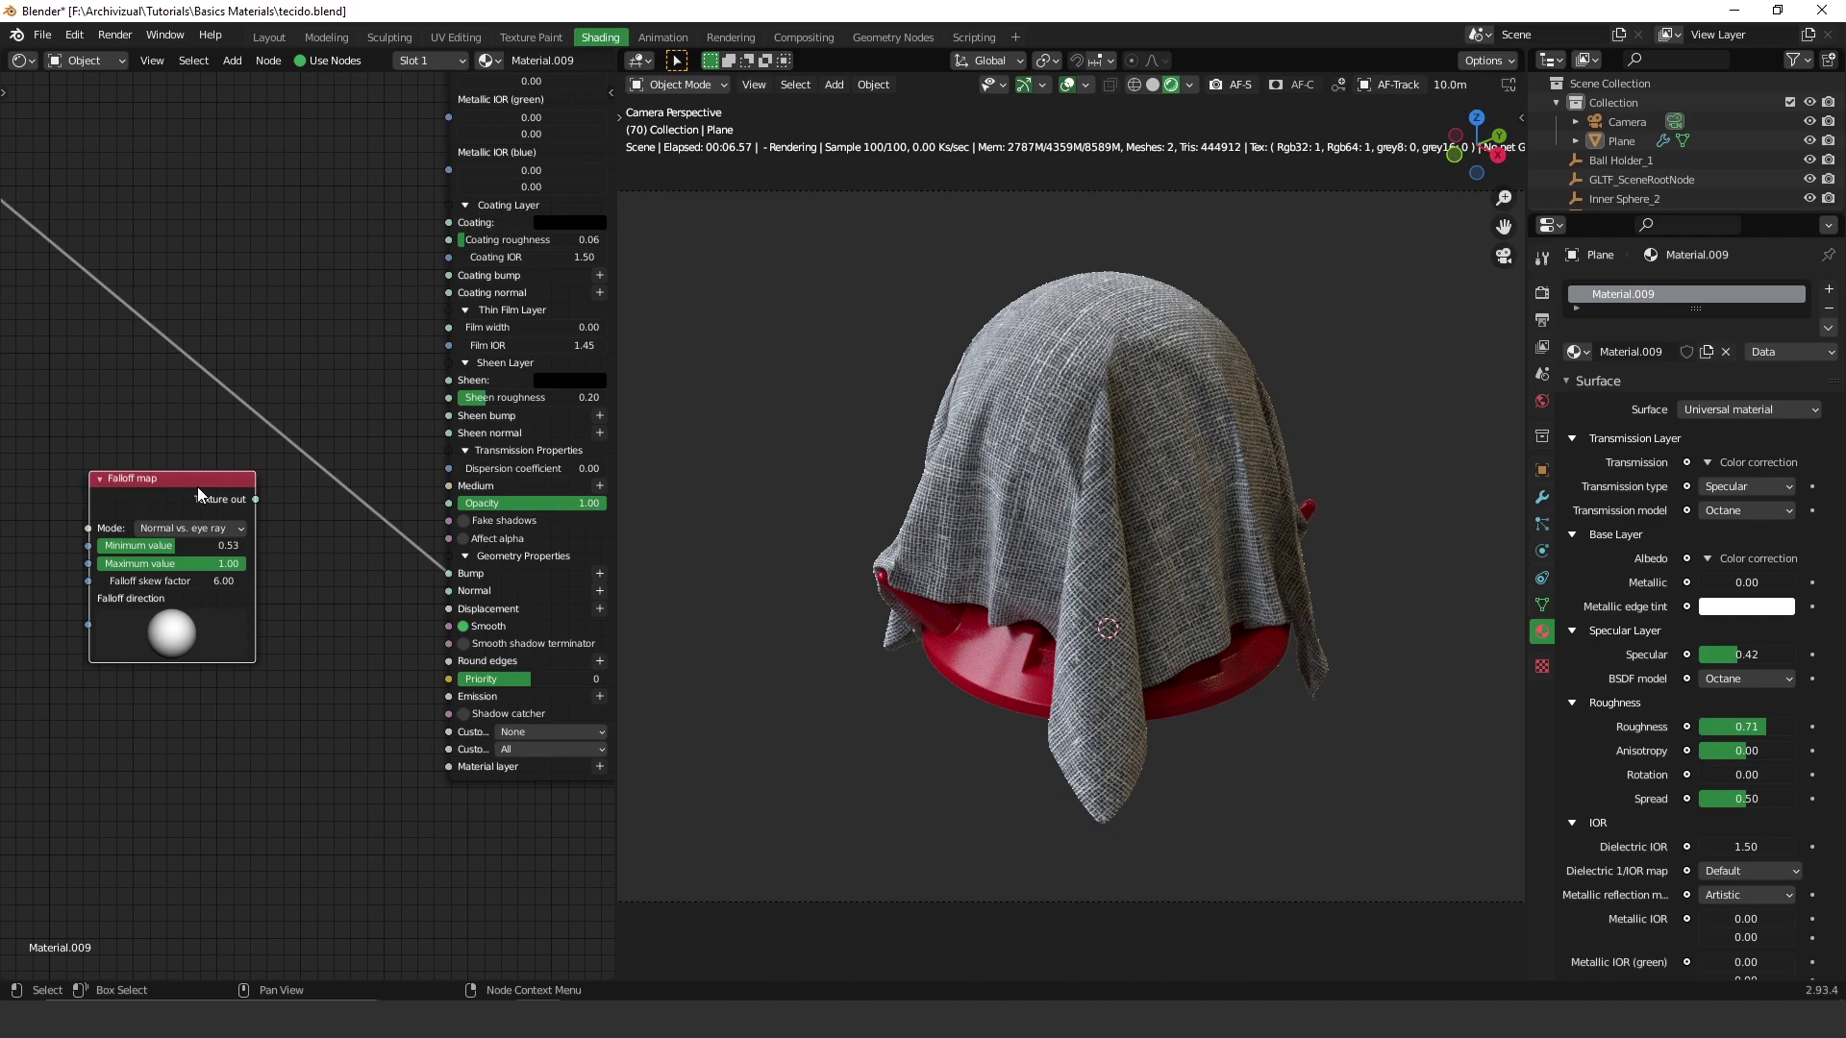
{"action": "left_click_drag", "start_coordinate": [256, 499], "coordinate": [460, 500]}
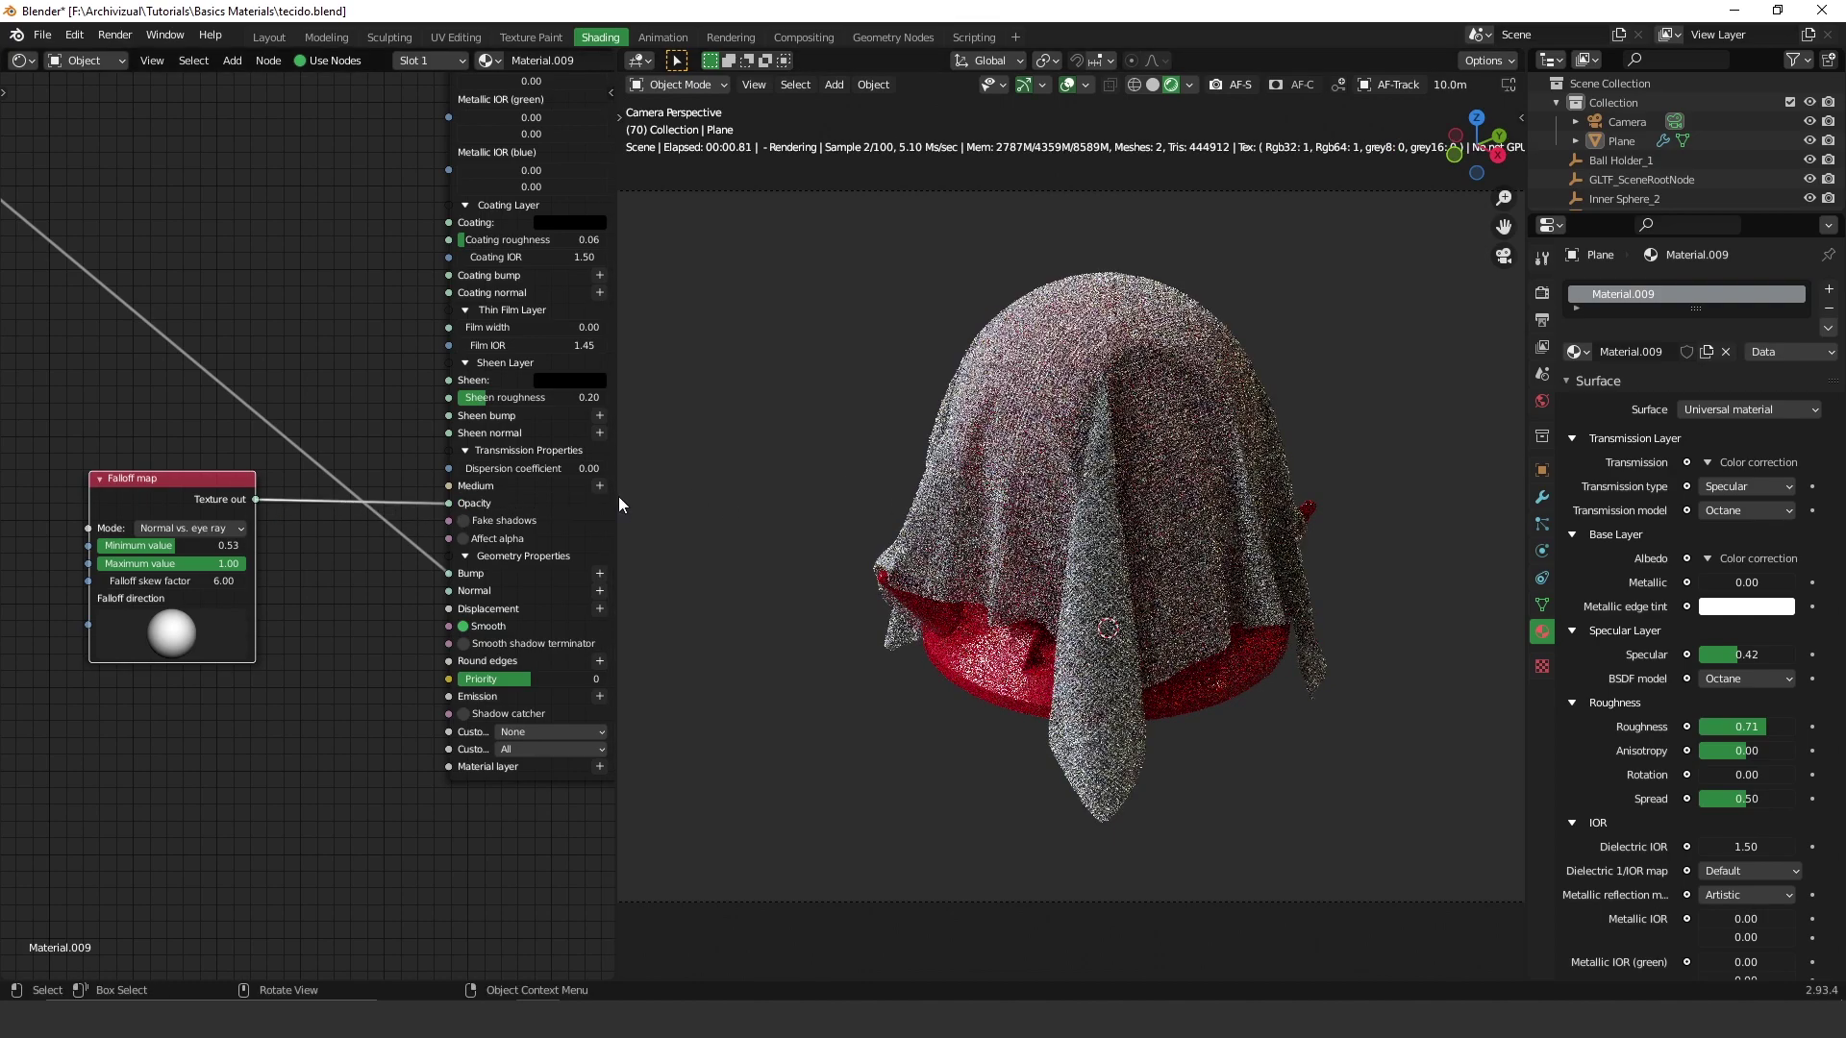
Set the opacity Falloff map's Minimum value to 0.20.
{"action": "middle_click_drag", "start_coordinate": [231, 567], "coordinate": [375, 423]}
{"action": "scroll", "coordinate": [456, 447], "scroll_direction": "up", "scroll_amount": 2}
{"action": "scroll", "coordinate": [375, 423], "scroll_direction": "up", "scroll_amount": 1}
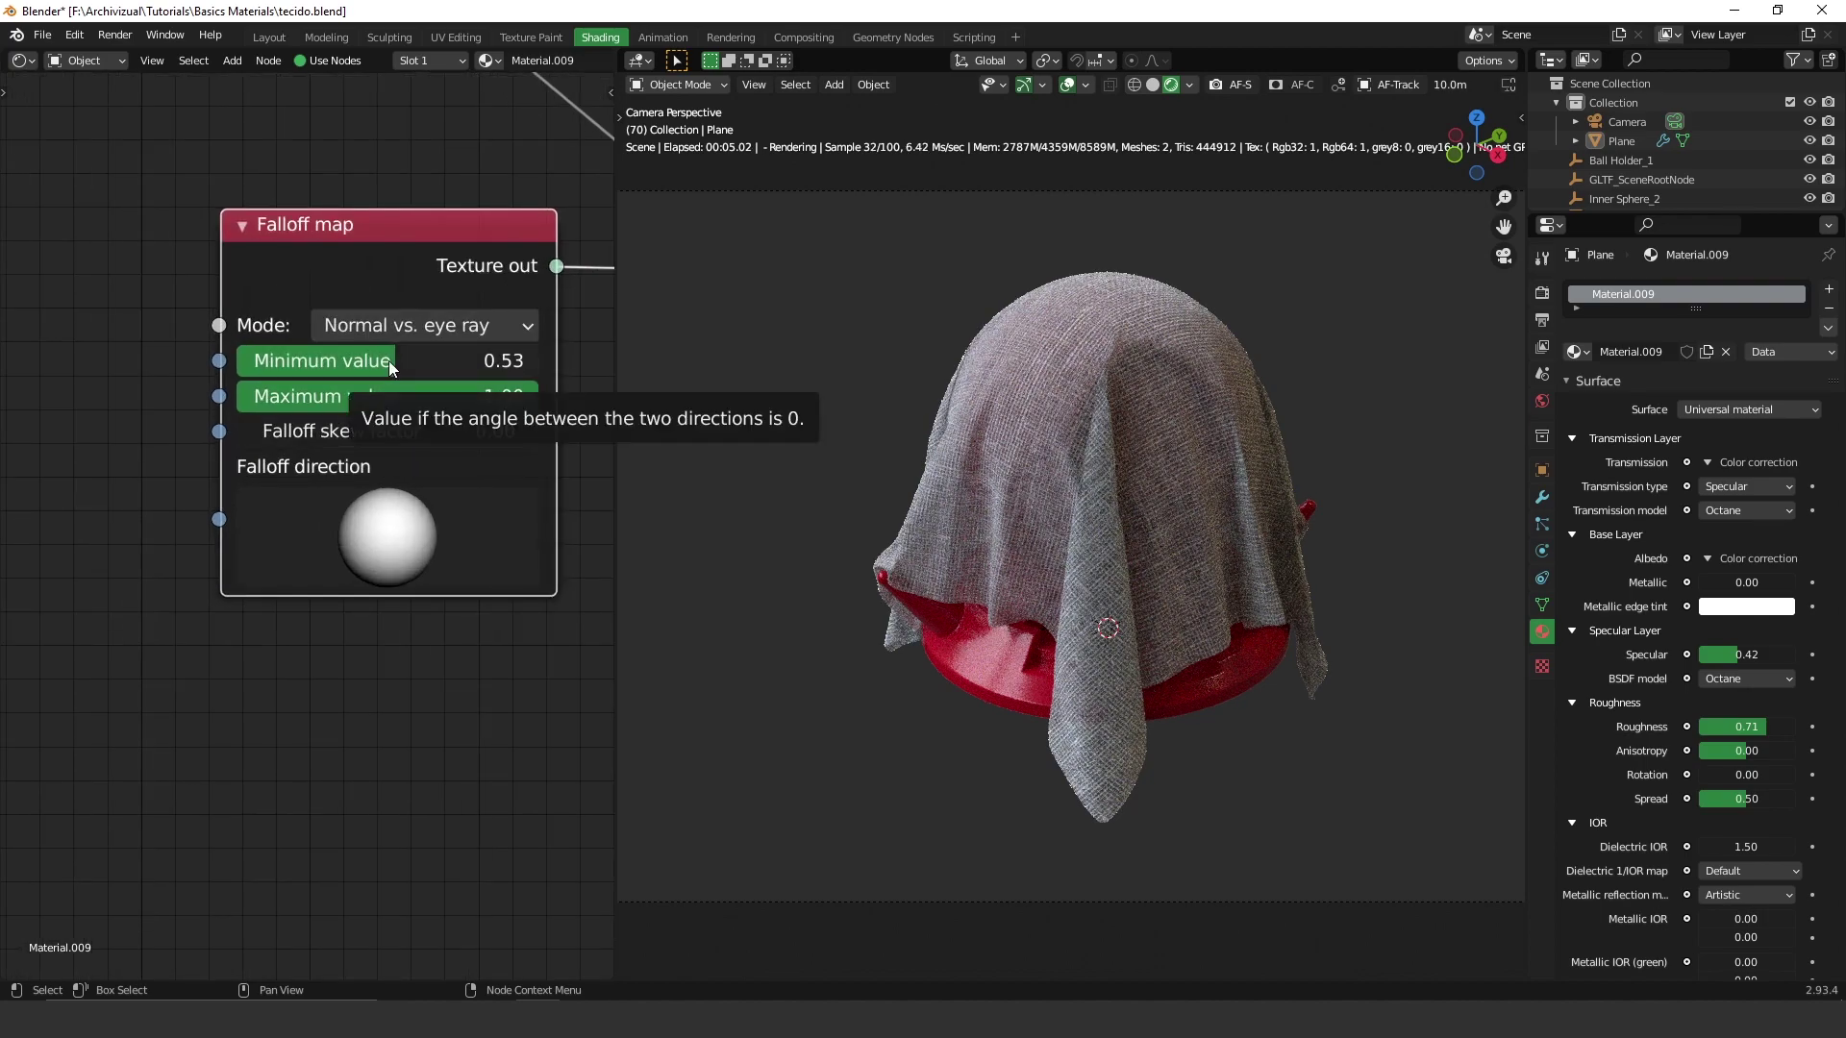
{"action": "left_click_drag", "start_coordinate": [388, 361], "coordinate": [288, 362]}
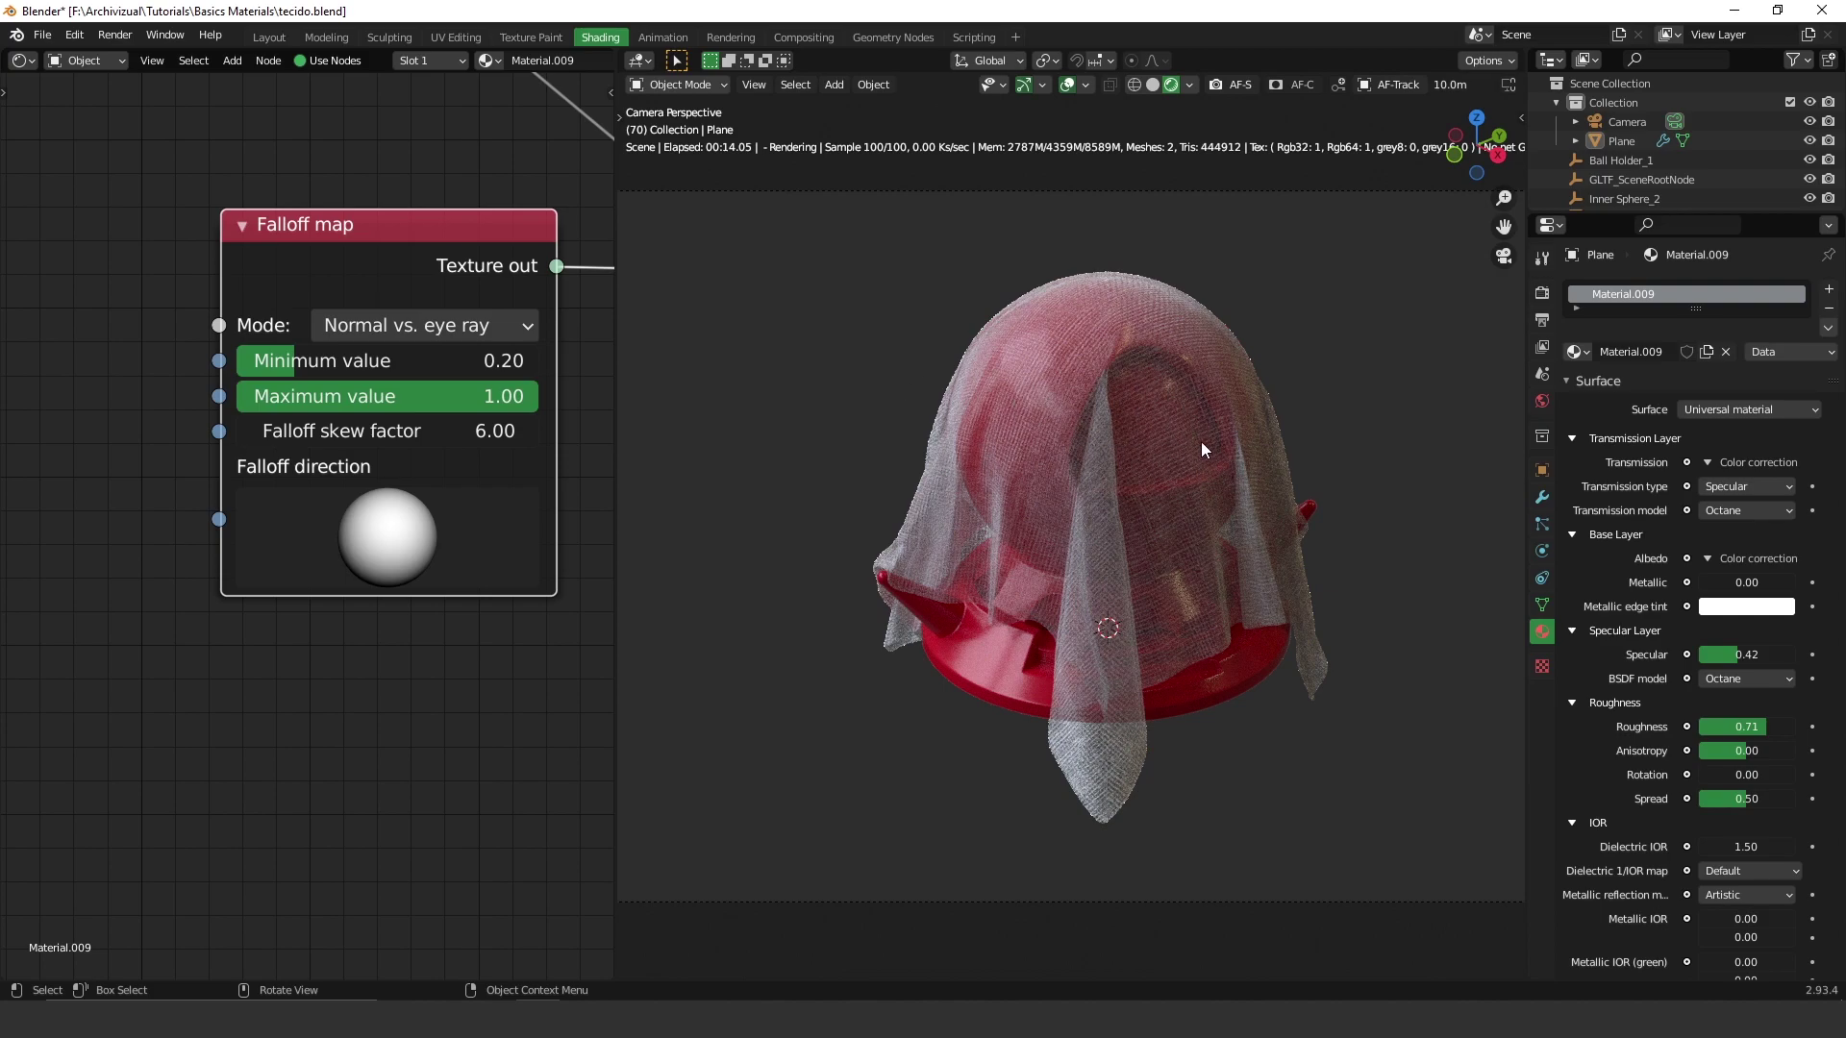
Set the opacity Falloff map's Minimum value to 0.56 and examine the rendered fabric up close.
{"action": "left_click_drag", "start_coordinate": [292, 367], "coordinate": [407, 362]}
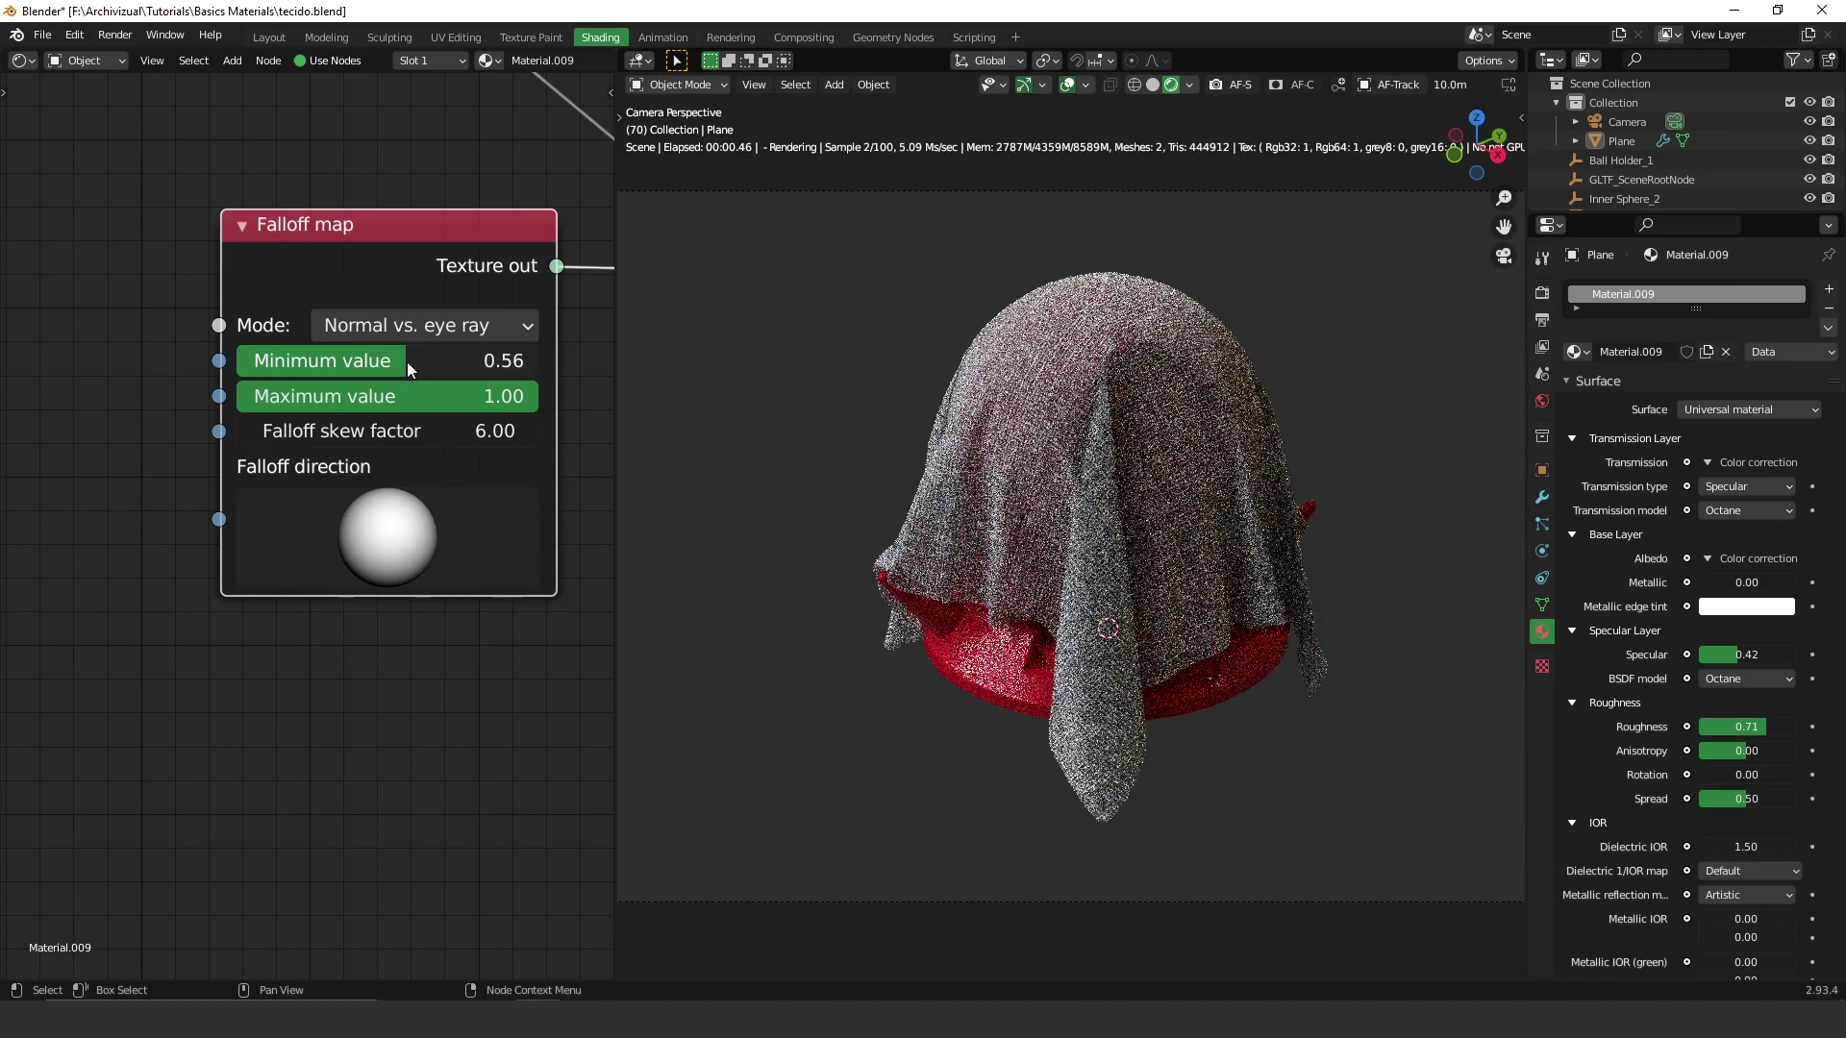
{"action": "scroll", "coordinate": [1265, 447], "scroll_direction": "up", "scroll_amount": 4}
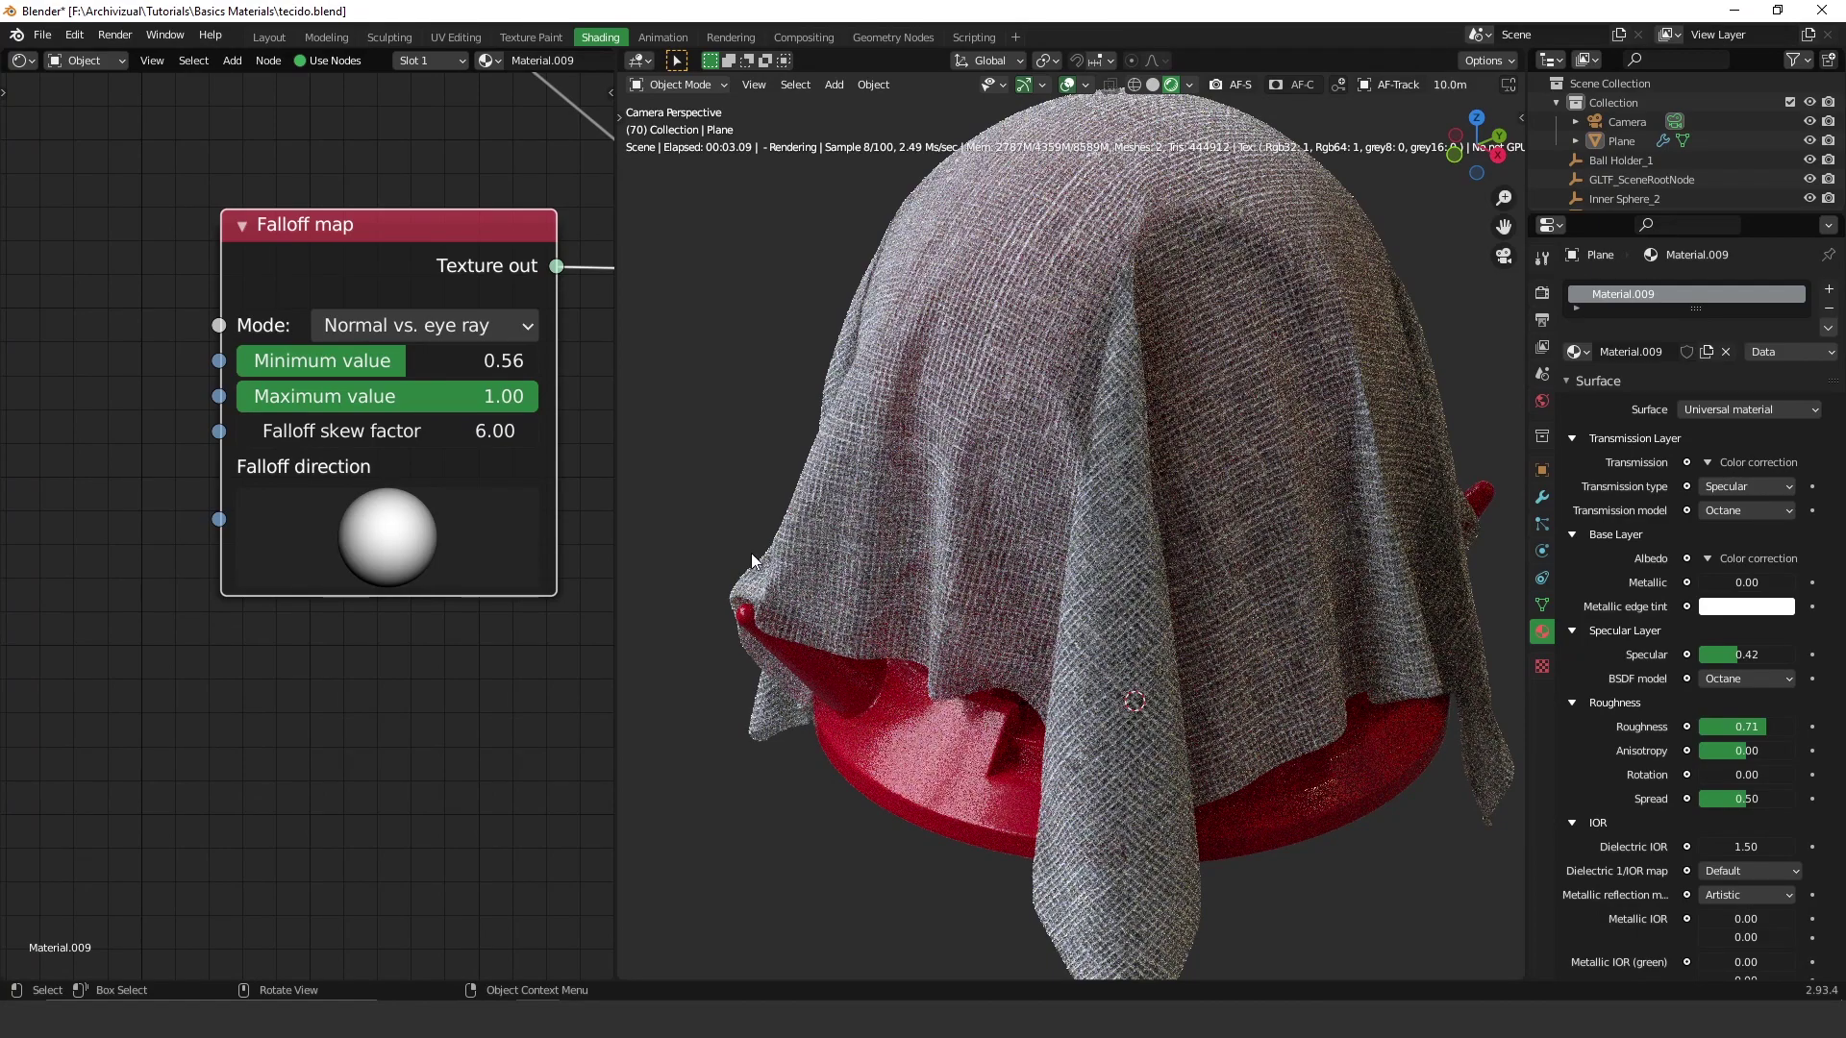
{"action": "scroll", "coordinate": [416, 455], "scroll_direction": "down", "scroll_amount": 1}
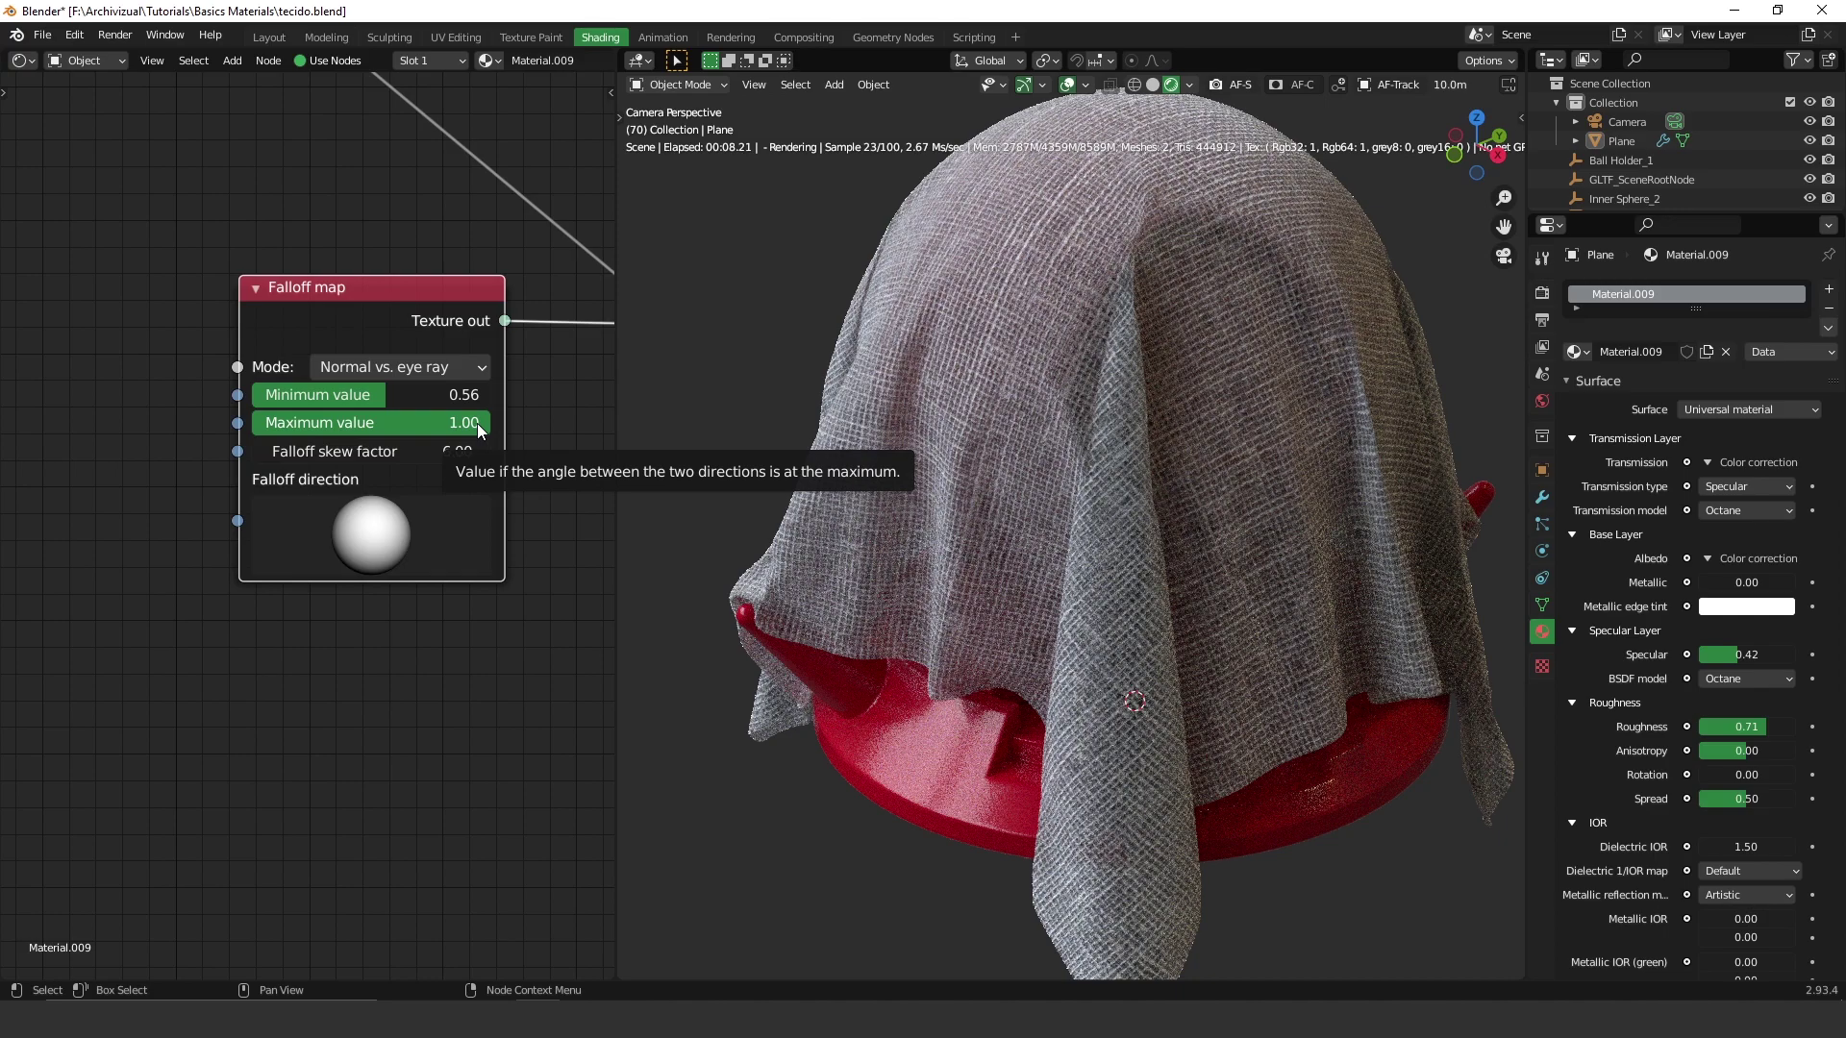
Try a Minimum value of 0.31 on the opacity Falloff map, and raise it to 0.41.
{"action": "scroll", "coordinate": [1321, 494], "scroll_direction": "down", "scroll_amount": 1}
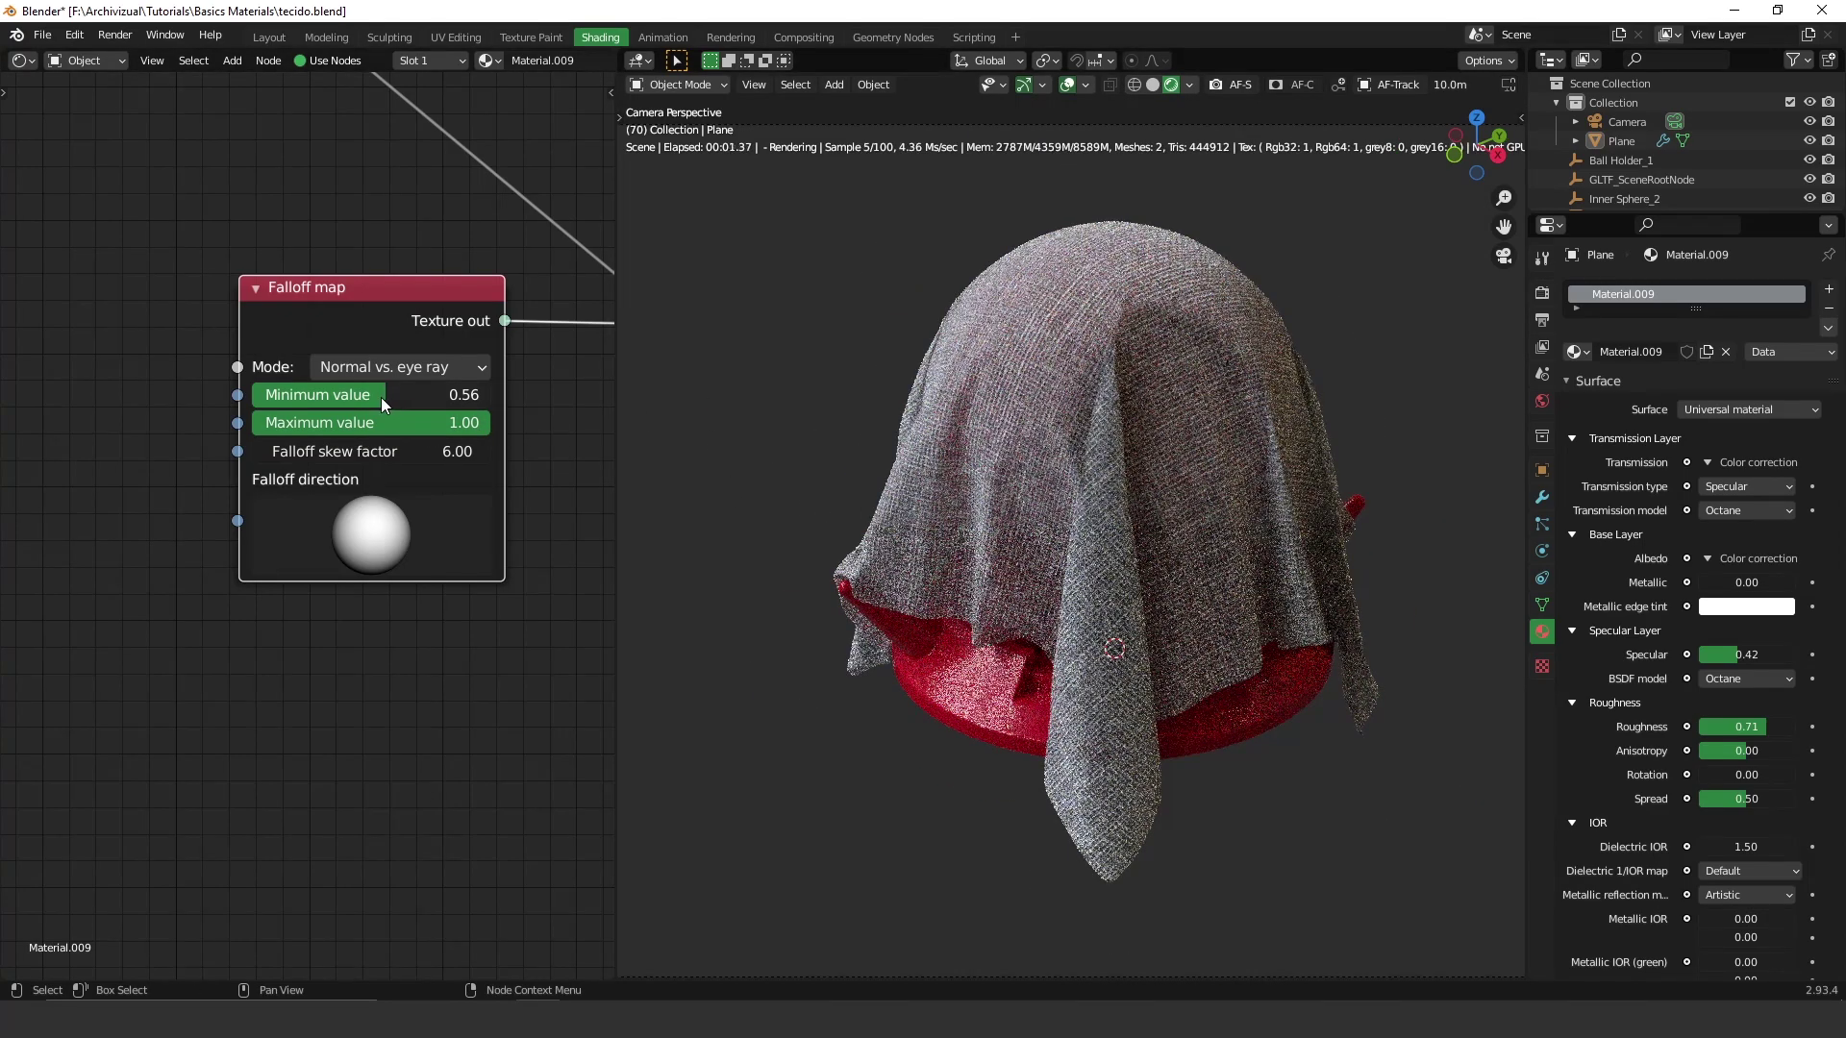
{"action": "left_click_drag", "start_coordinate": [381, 396], "coordinate": [325, 394]}
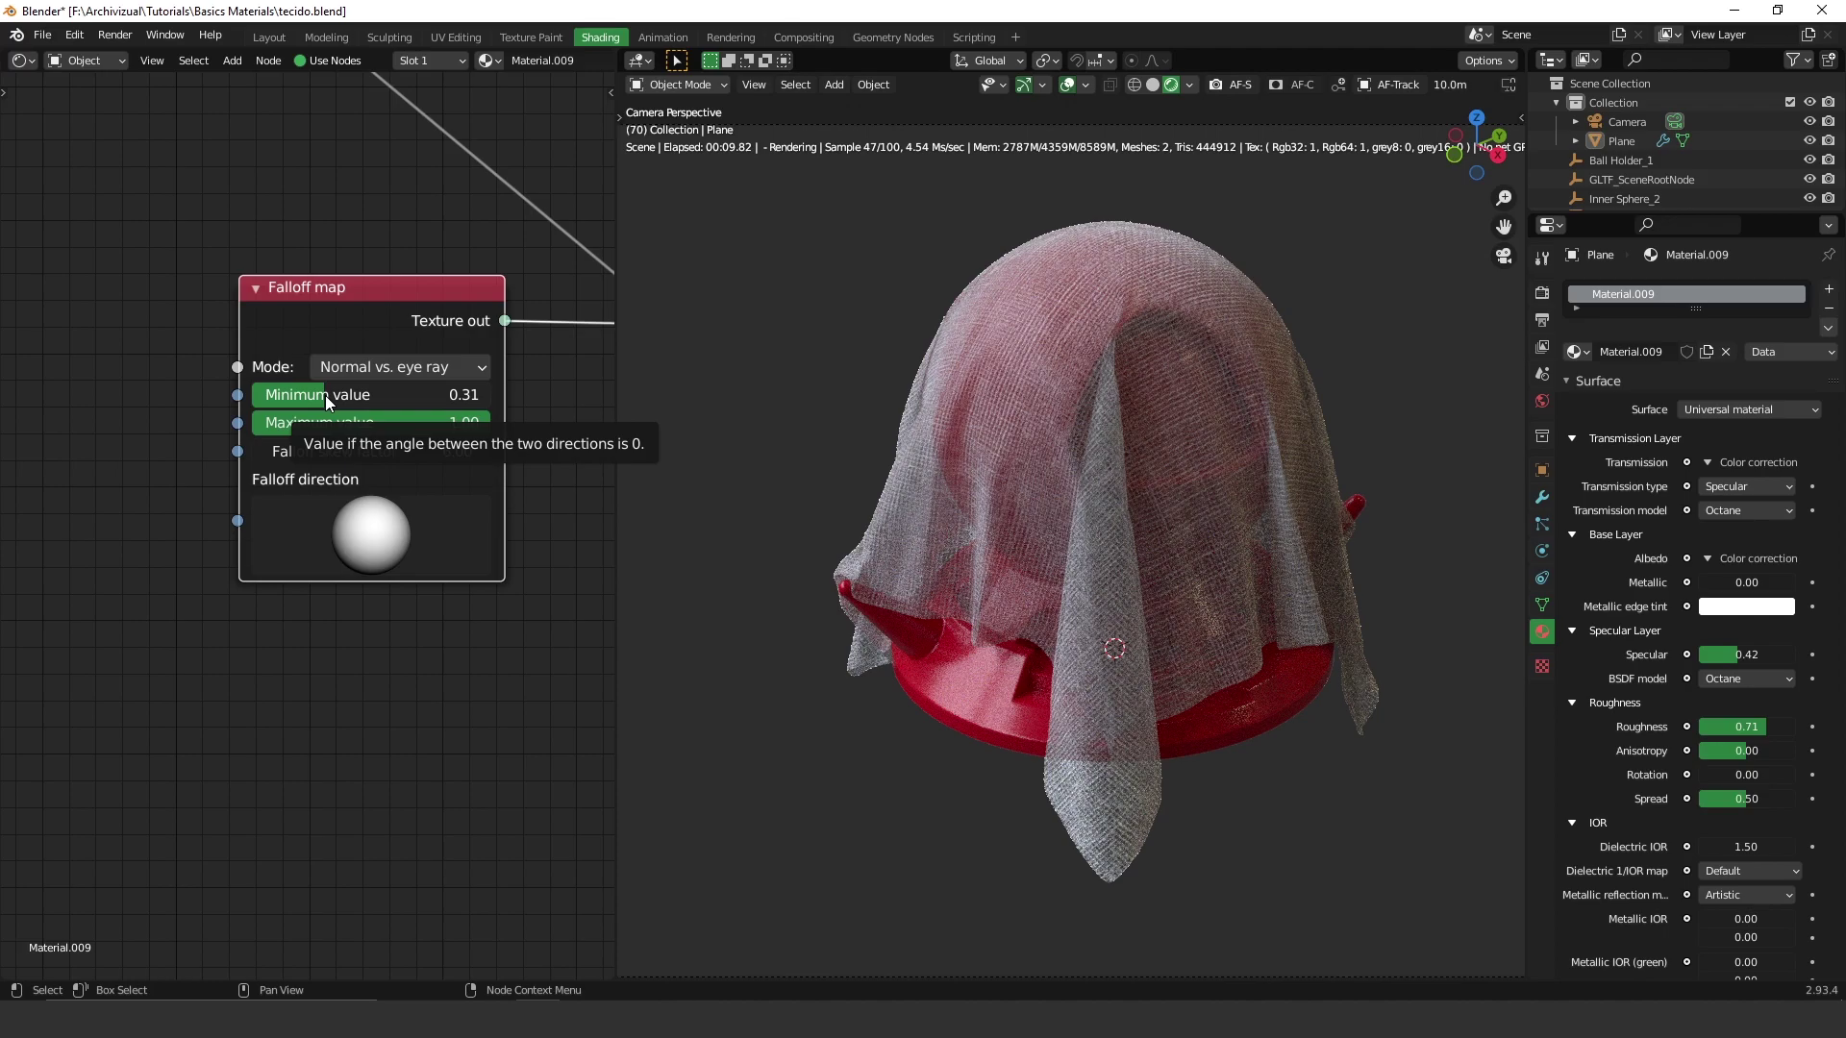
{"action": "left_click_drag", "start_coordinate": [325, 395], "coordinate": [349, 396]}
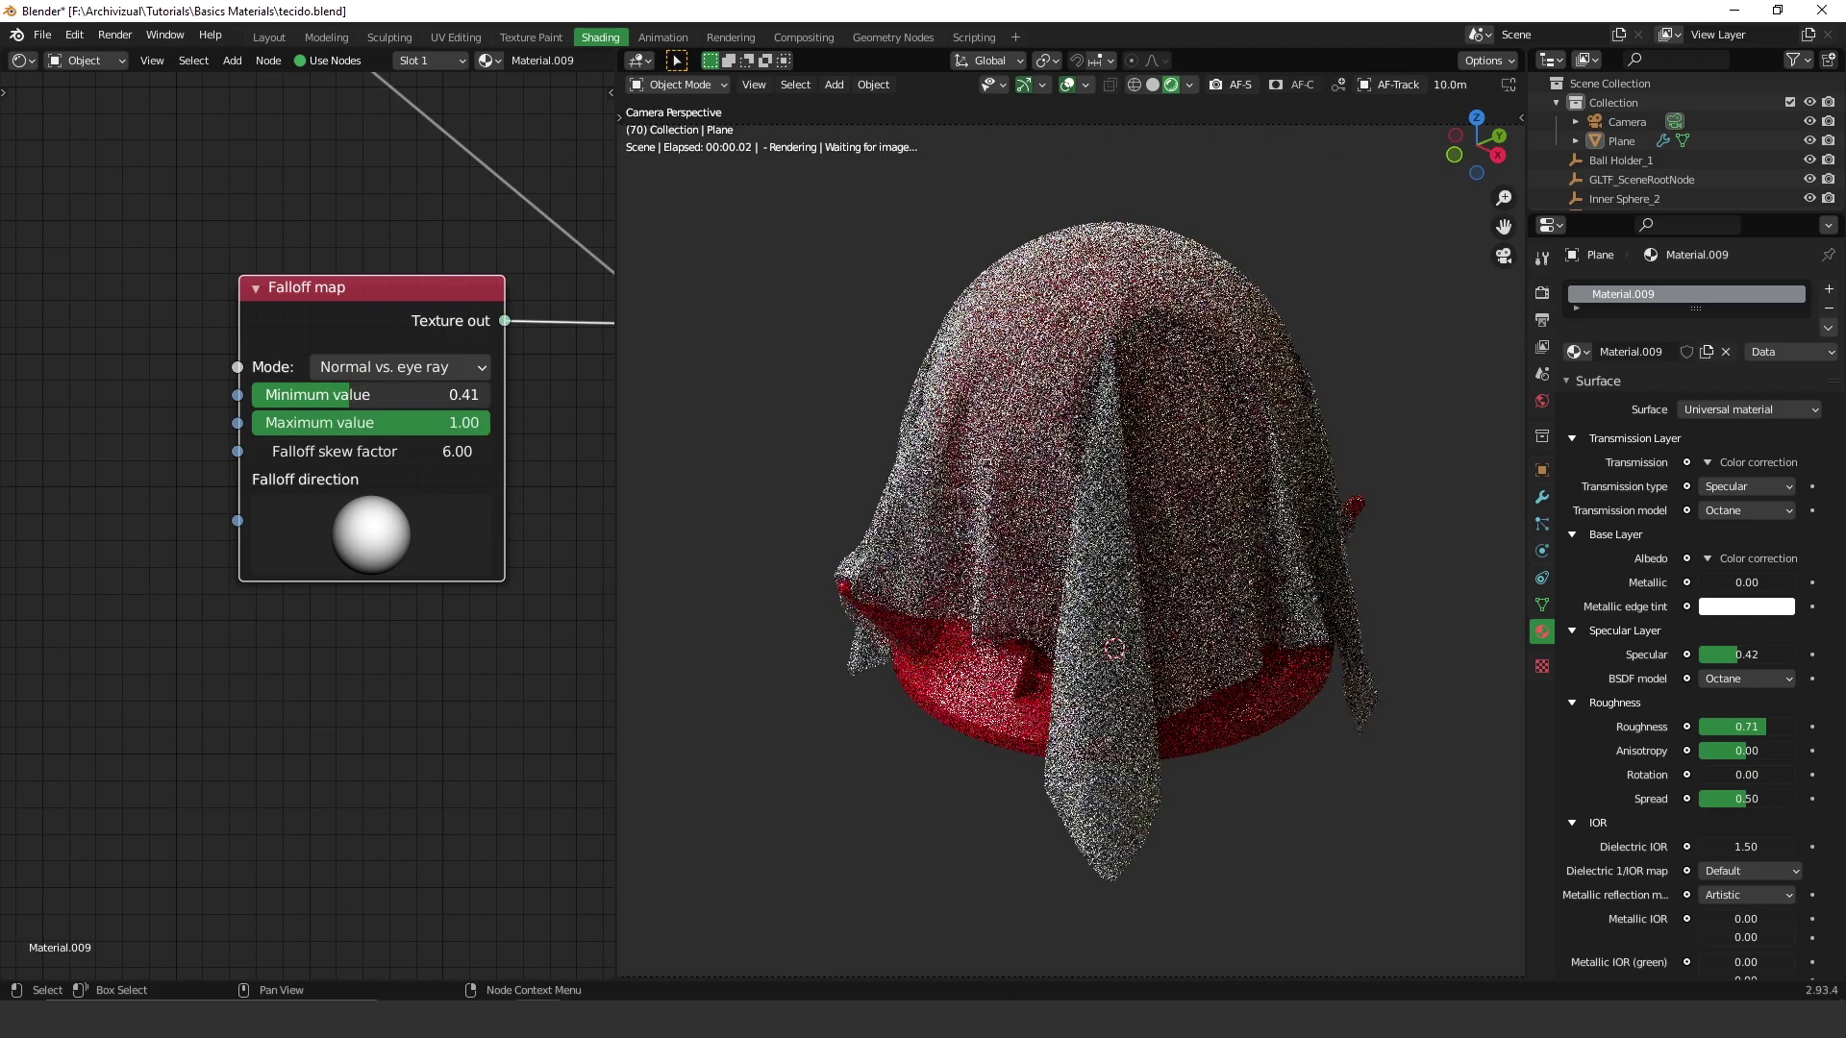